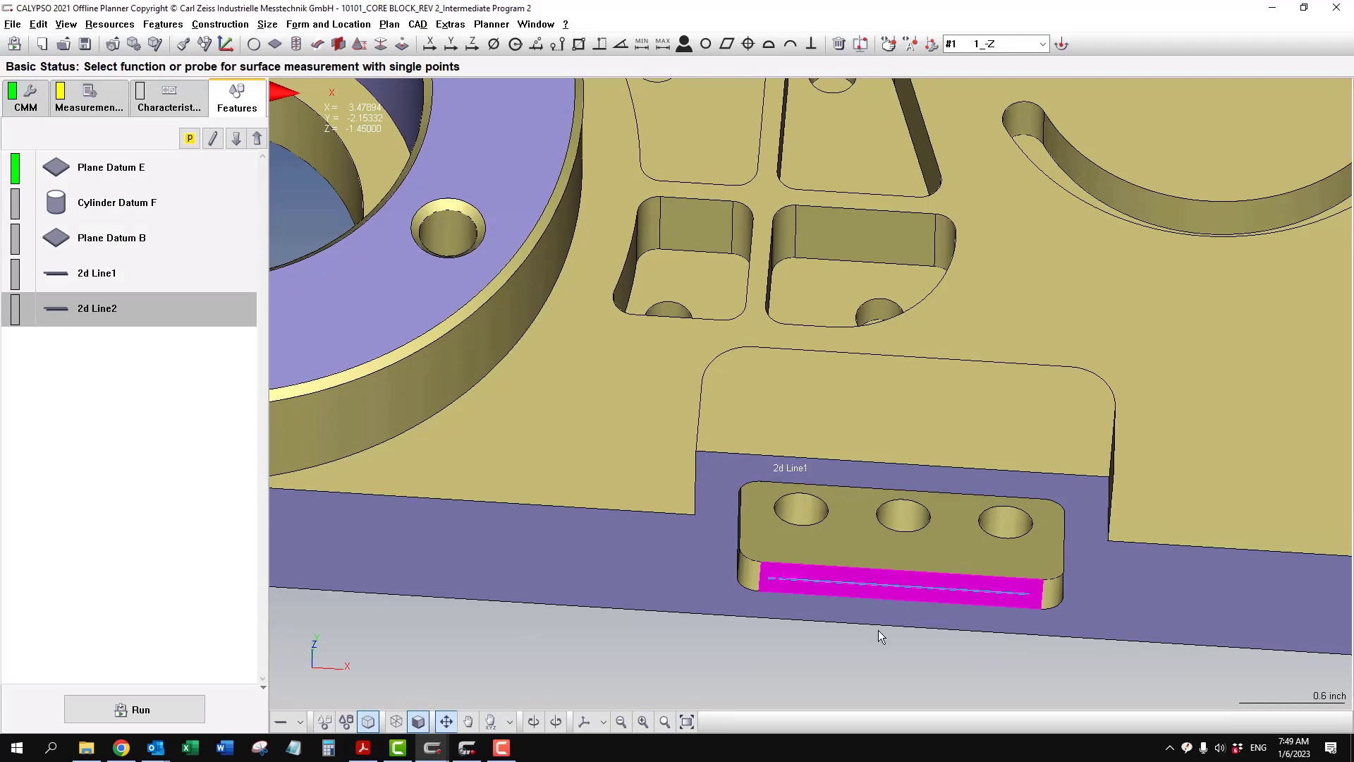
- Using Define Line on a Plane, draw a 2D line along the left side wall of the three-hole pocket
middle_drag(849, 649, 782, 572)
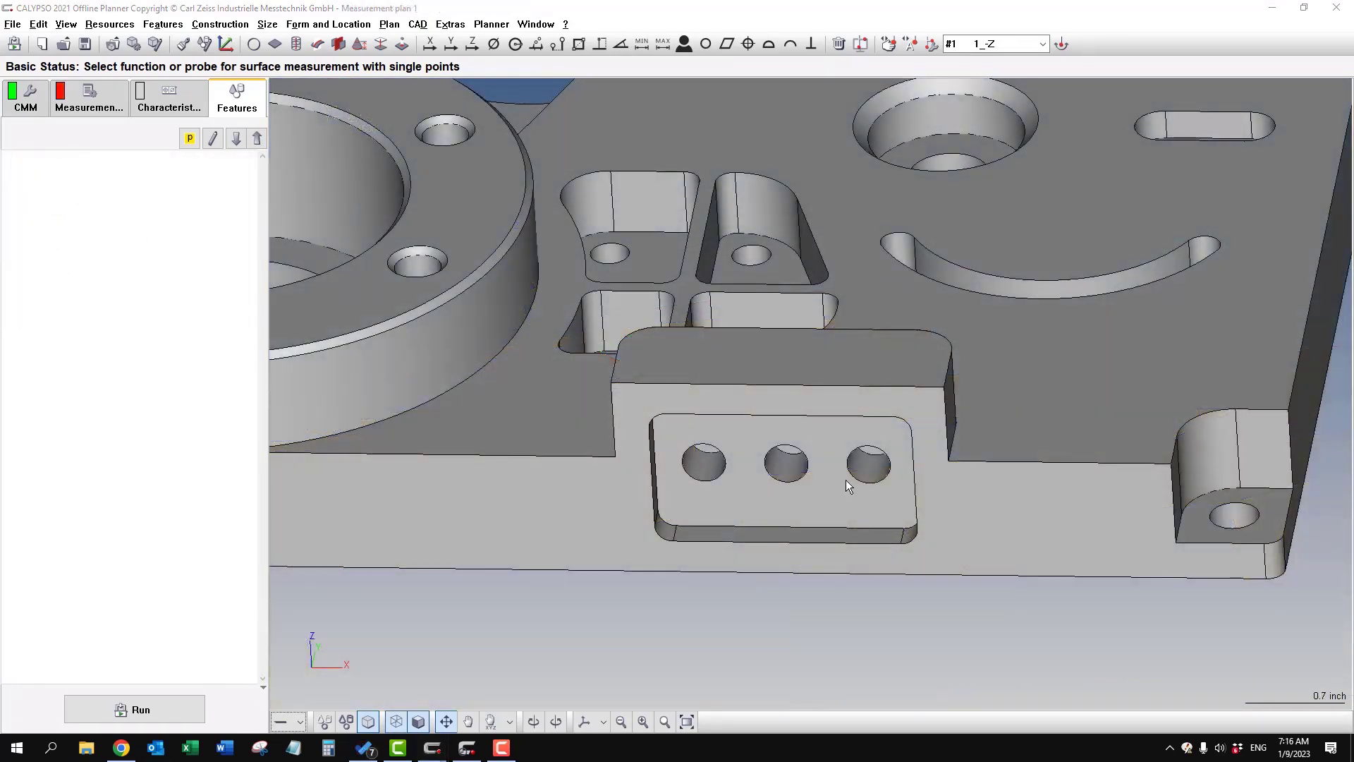
click(300, 722)
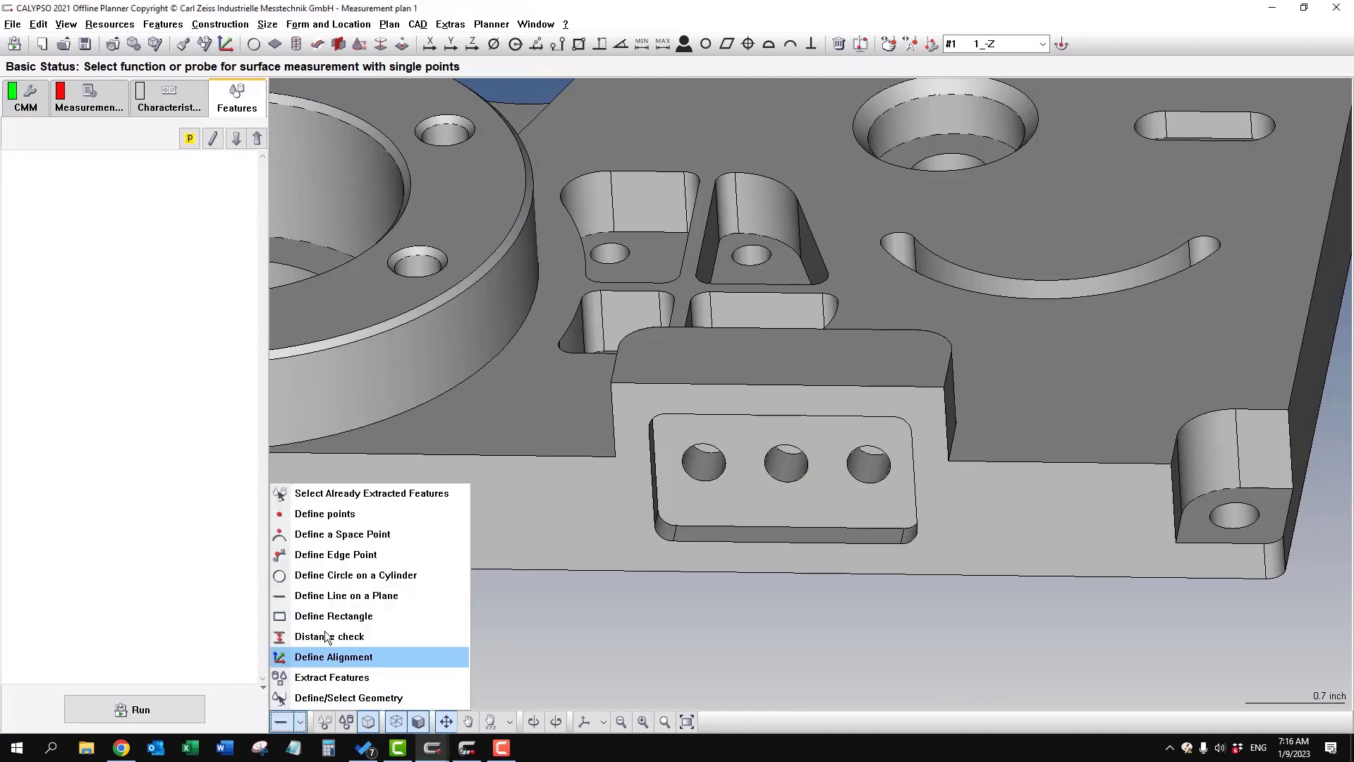
click(356, 596)
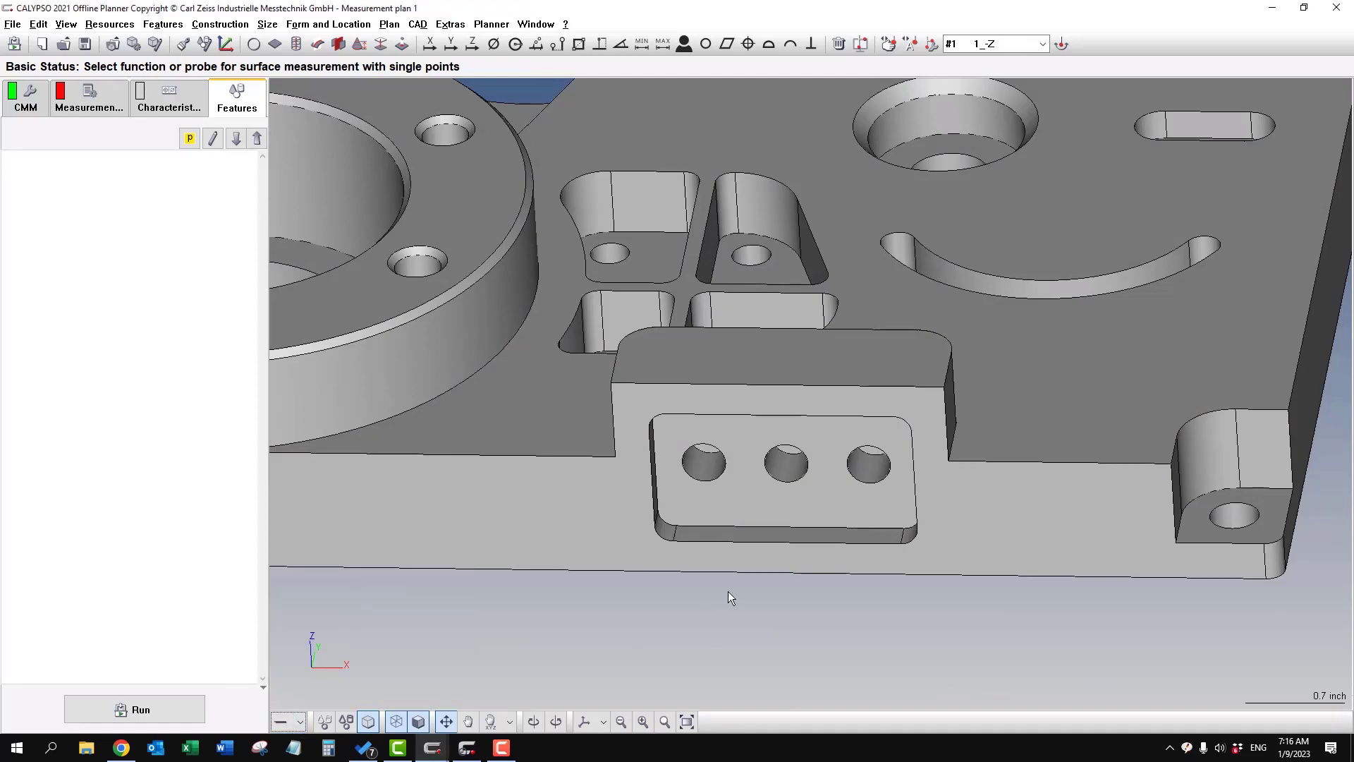
middle_drag(728, 591, 664, 587)
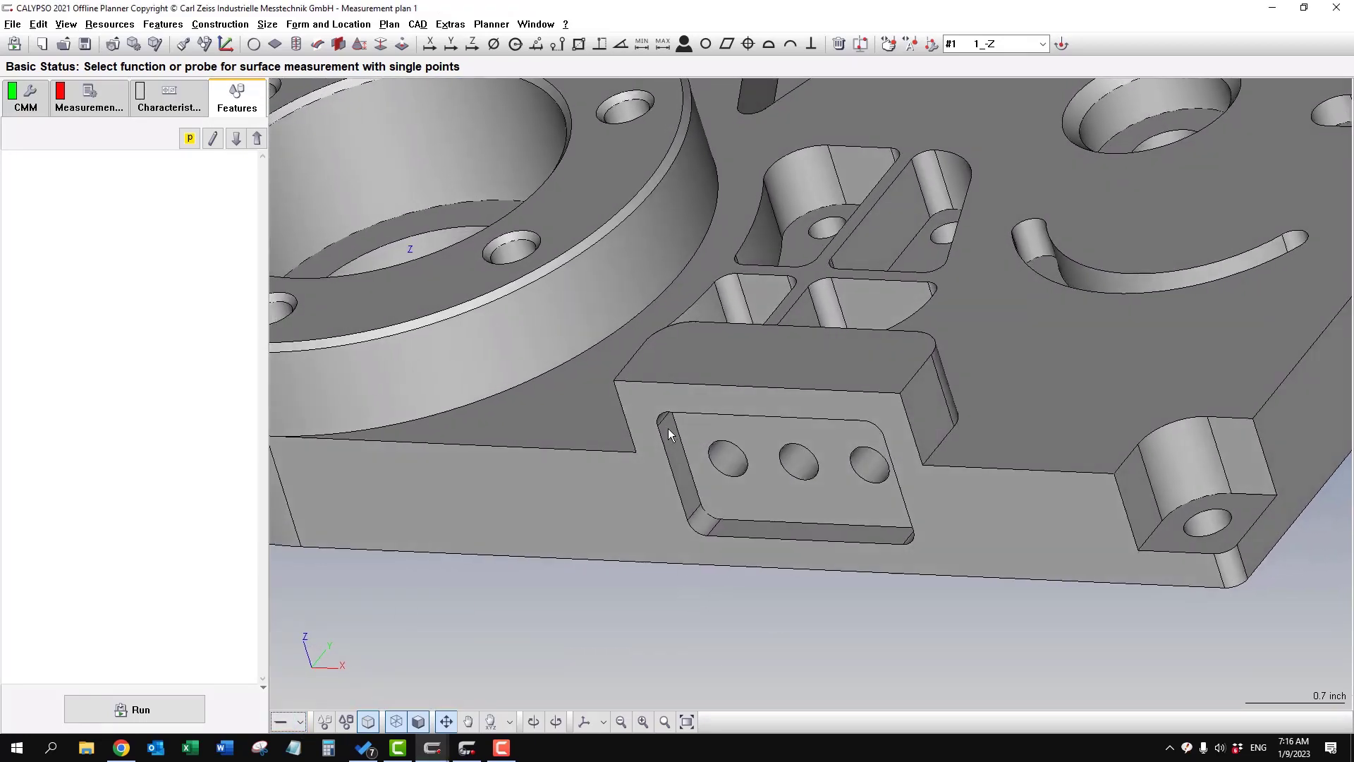
drag(667, 429, 691, 501)
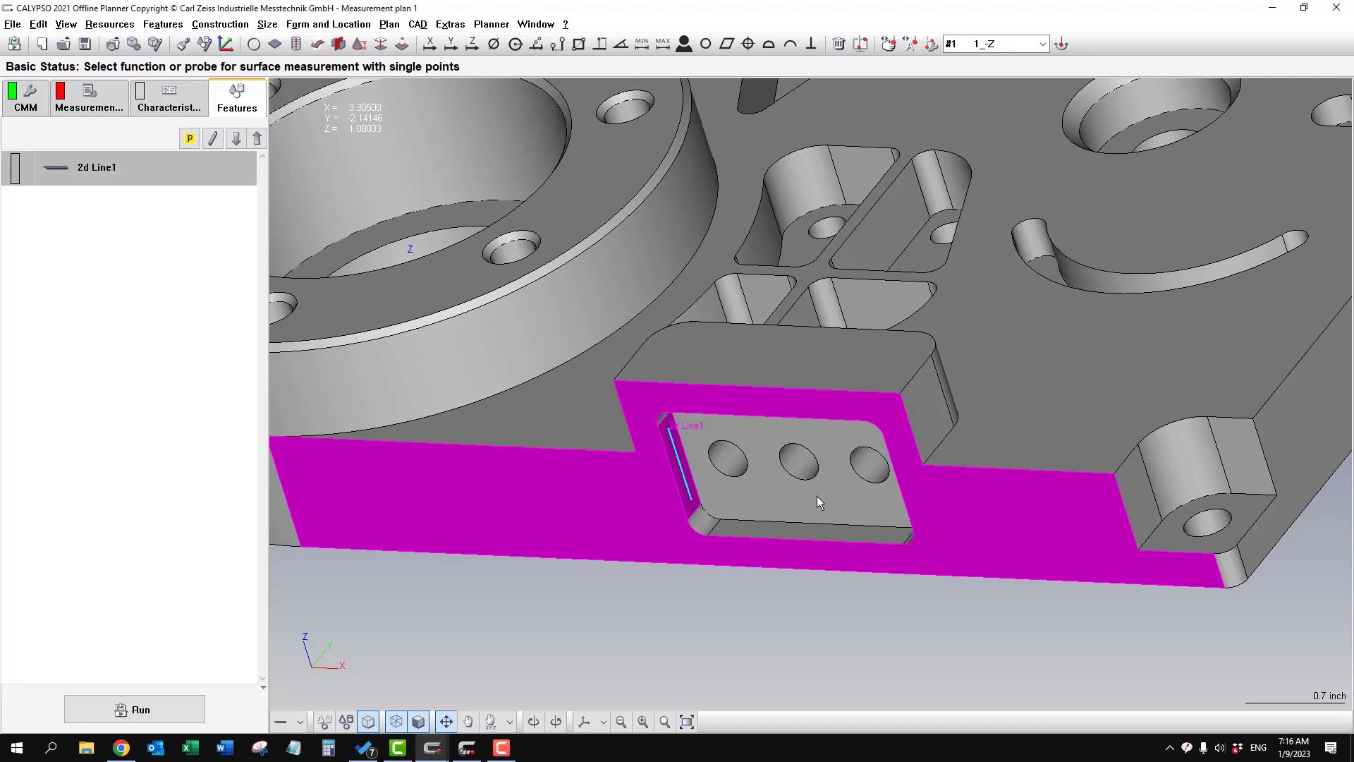
- Define three more 2D lines, one on the pocket floor and two on the front face surrounding the pocket
drag(757, 496, 755, 497)
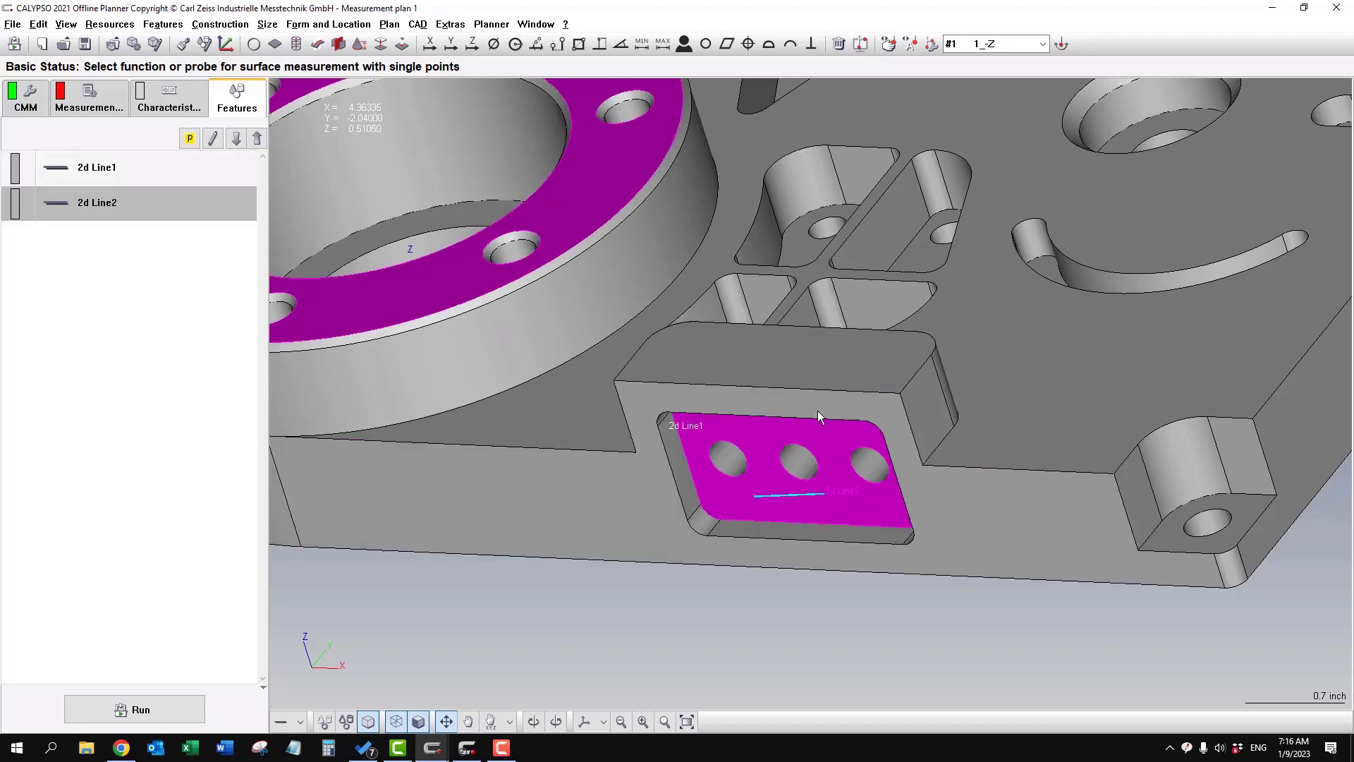
drag(756, 439, 757, 439)
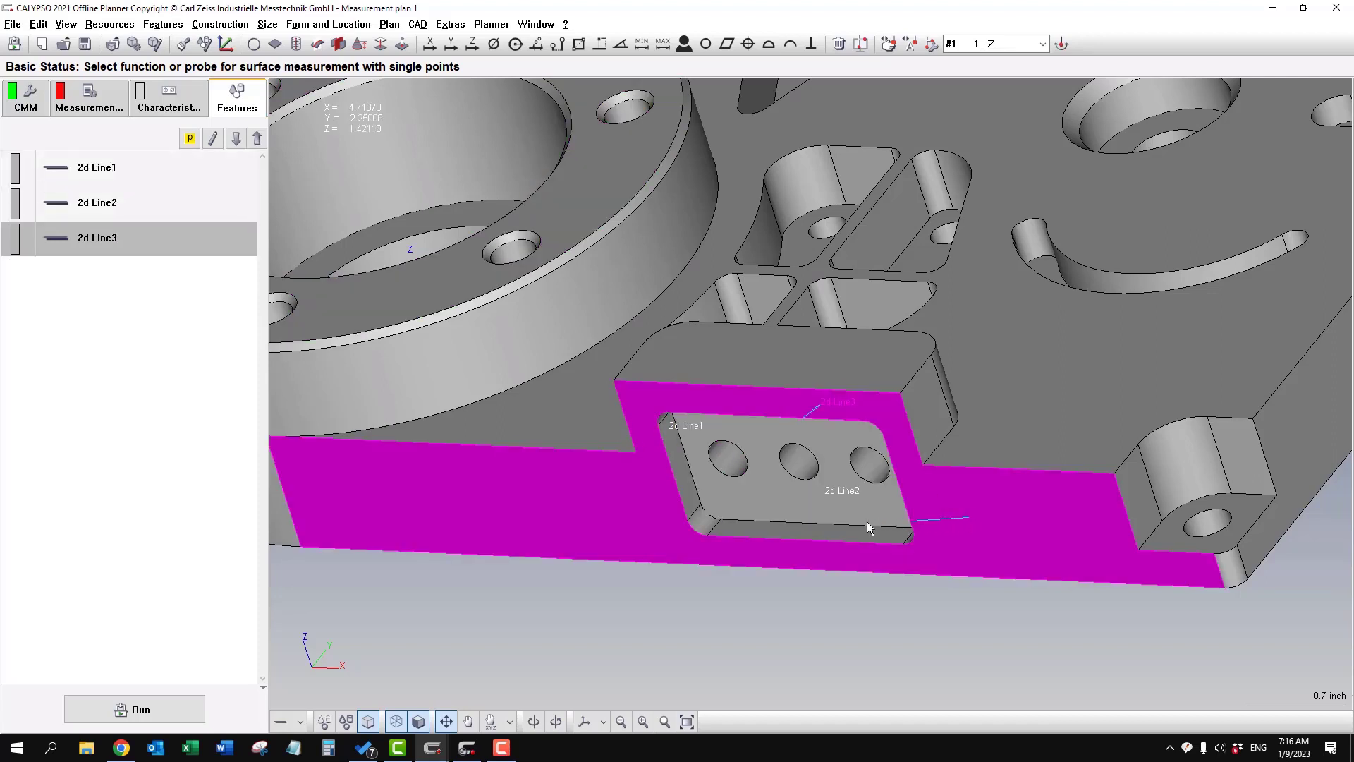
drag(866, 522, 869, 518)
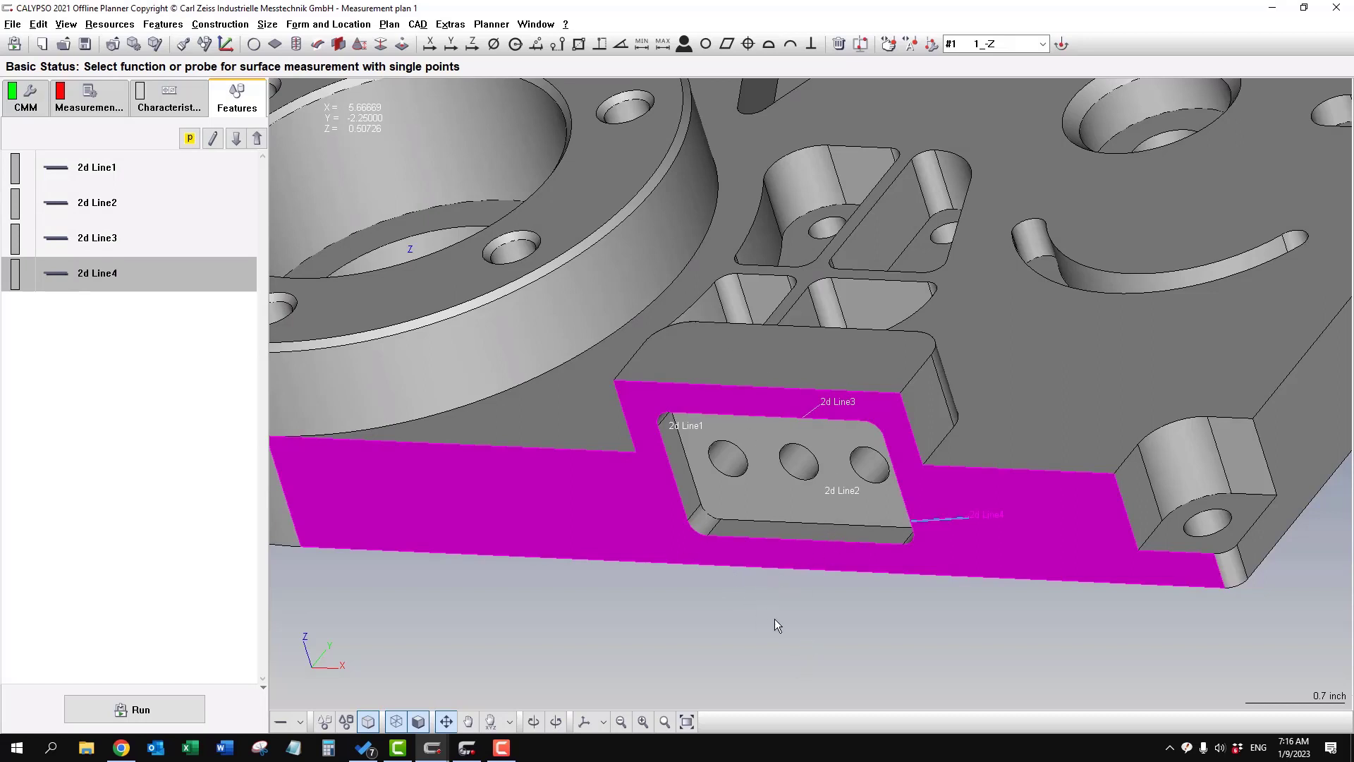
- Switch the CAD definition function to Define points
drag(784, 612, 816, 653)
click(299, 721)
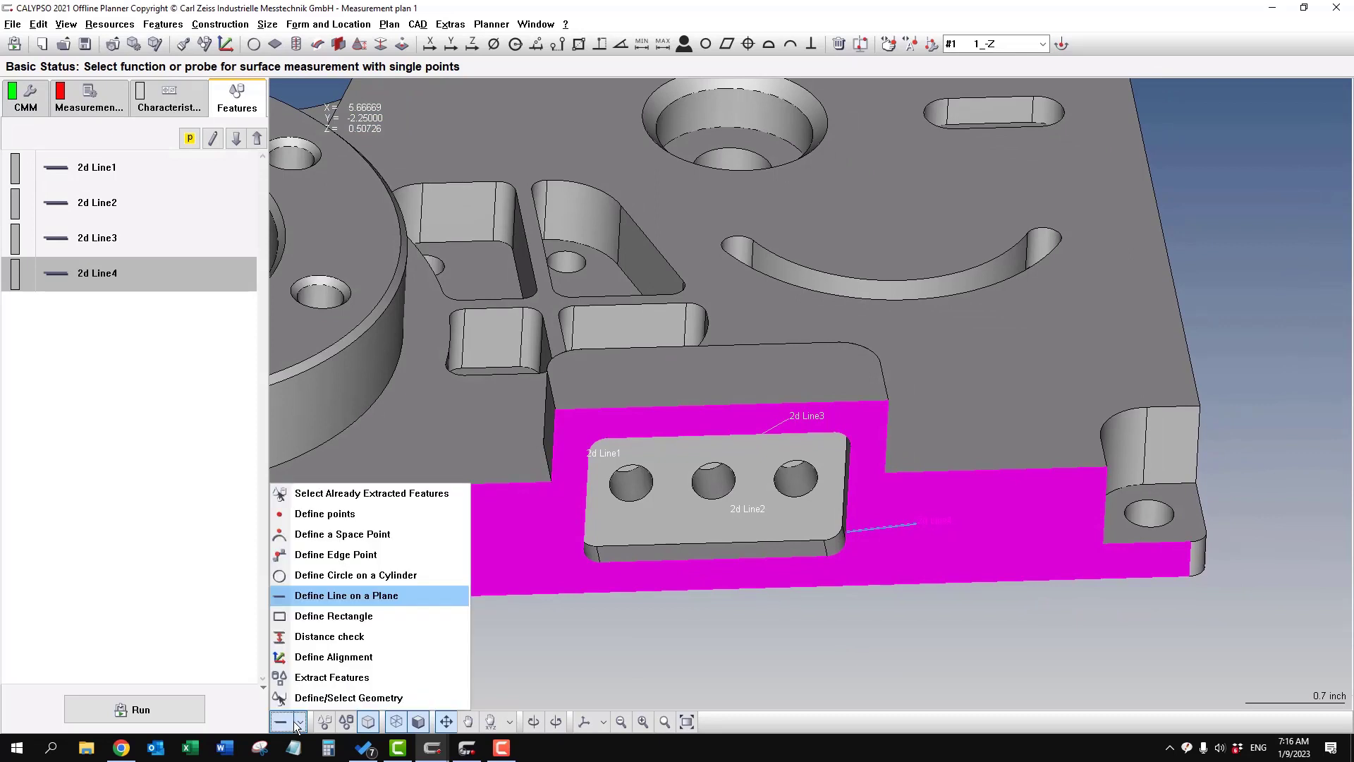
click(326, 514)
- In the 10101_CORE BLOCK_REV 2_Intermediate Program 2 plan, define 2D lines along the pocket's left and right side walls
drag(693, 480, 912, 595)
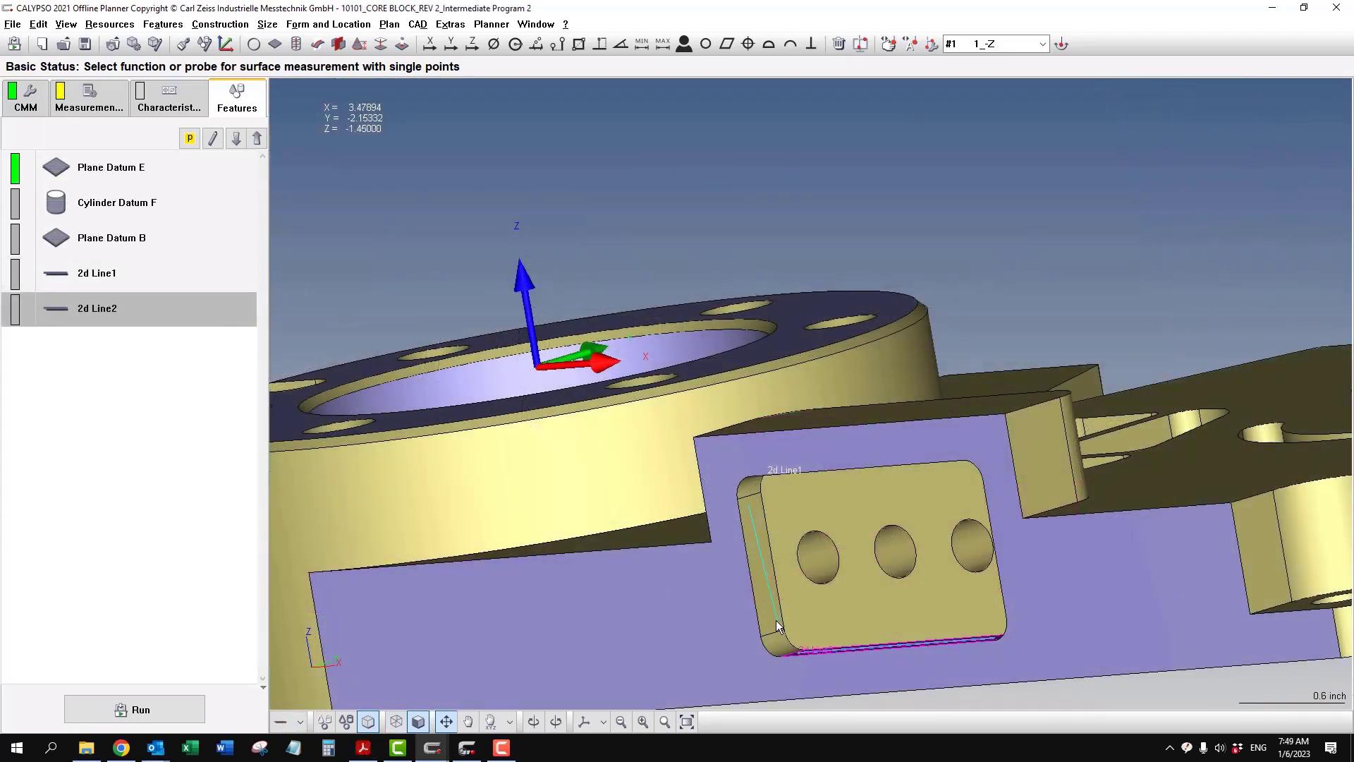
drag(771, 623, 771, 623)
middle_drag(900, 599, 1053, 573)
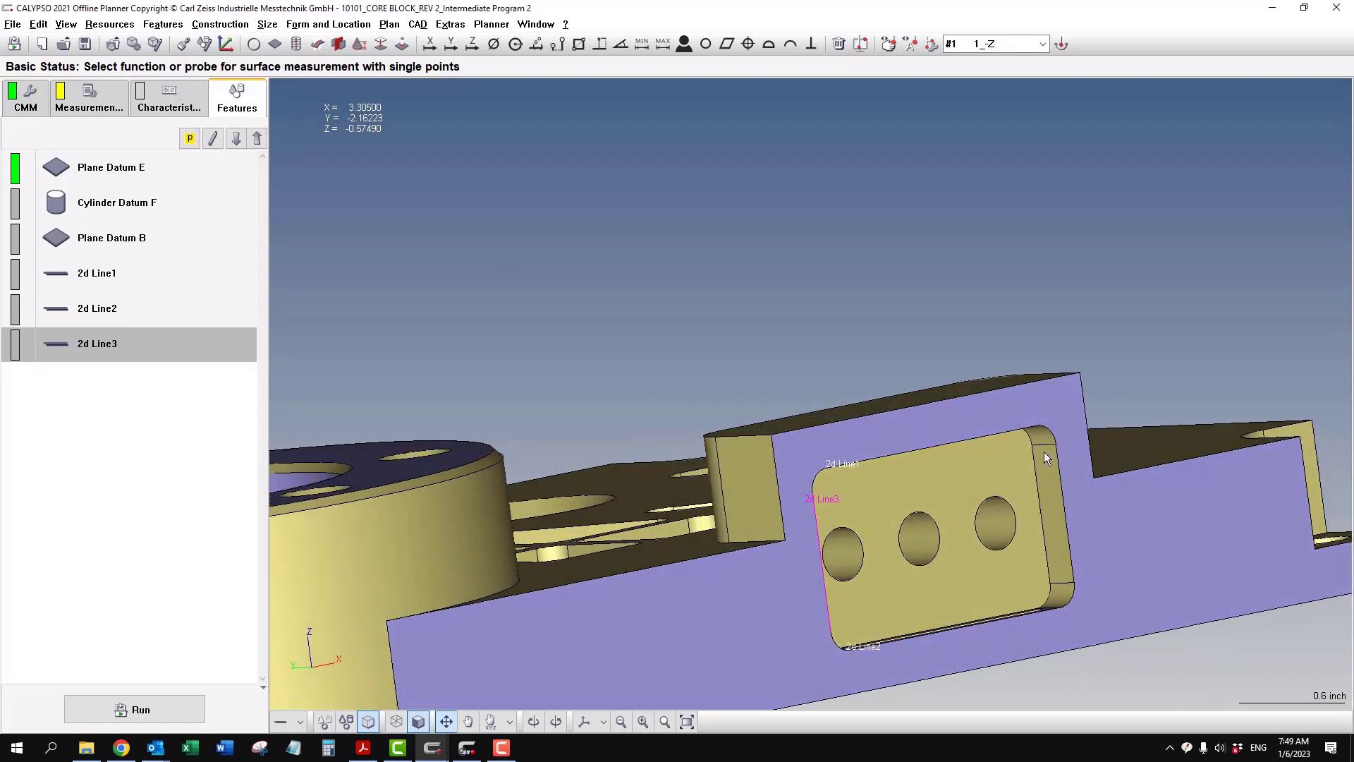
drag(1044, 451, 1060, 574)
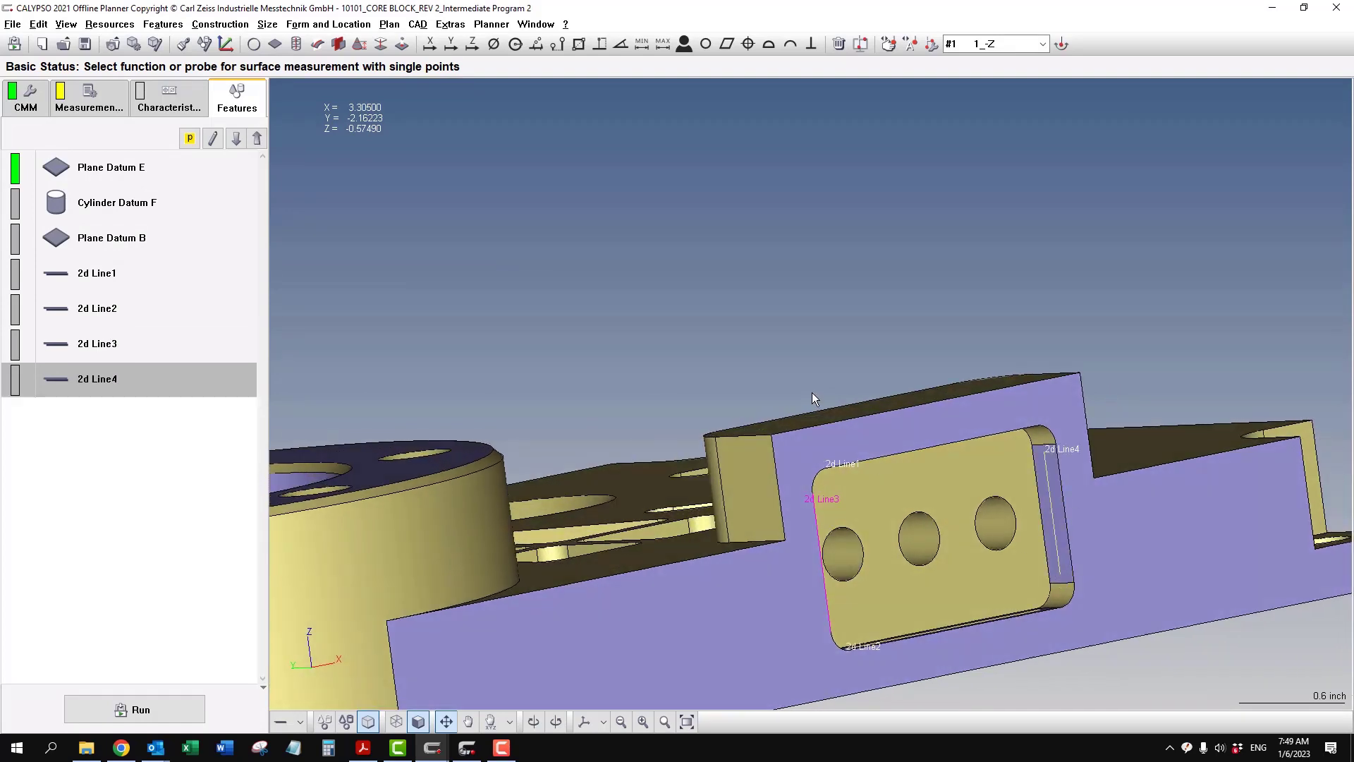
- Review the Line Auto Path scanning settings of 2d Line1 and the line's depth in its feature definition
double_click(158, 277)
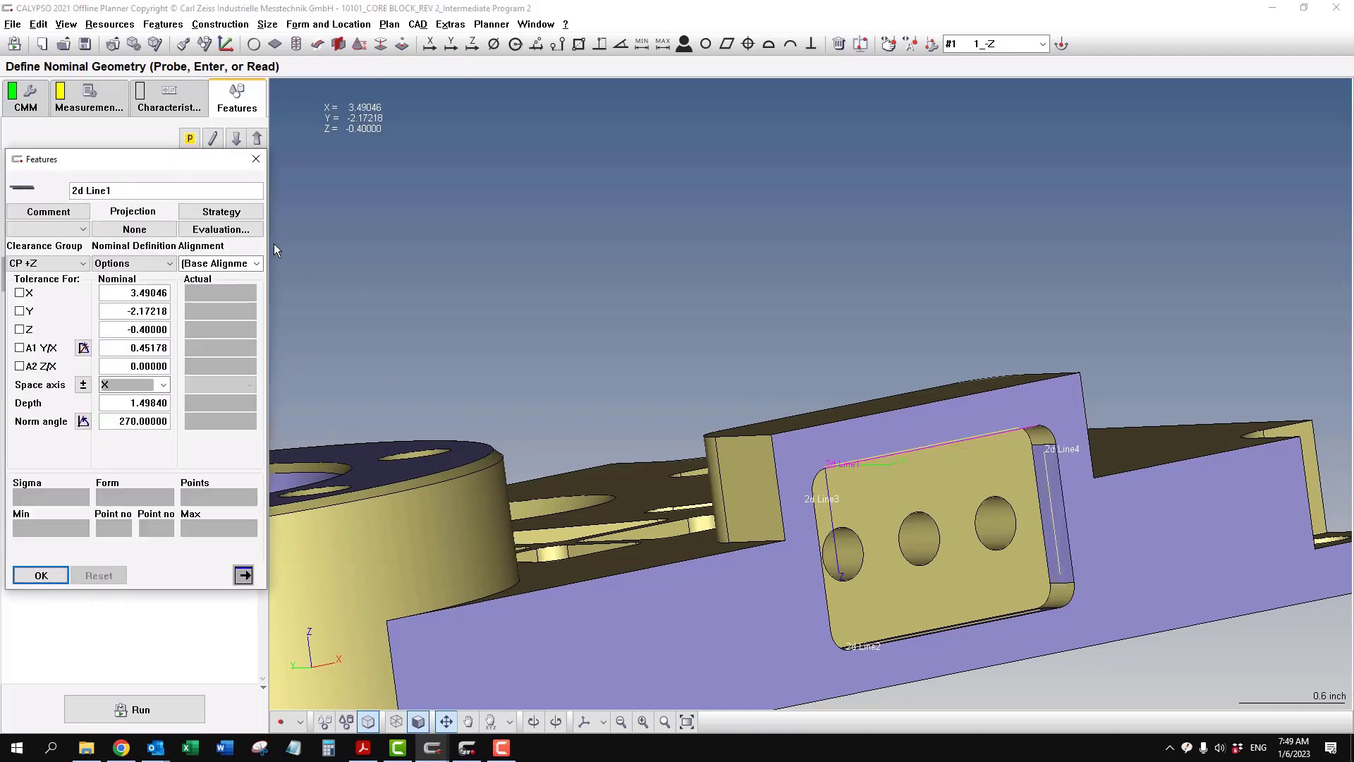
click(243, 216)
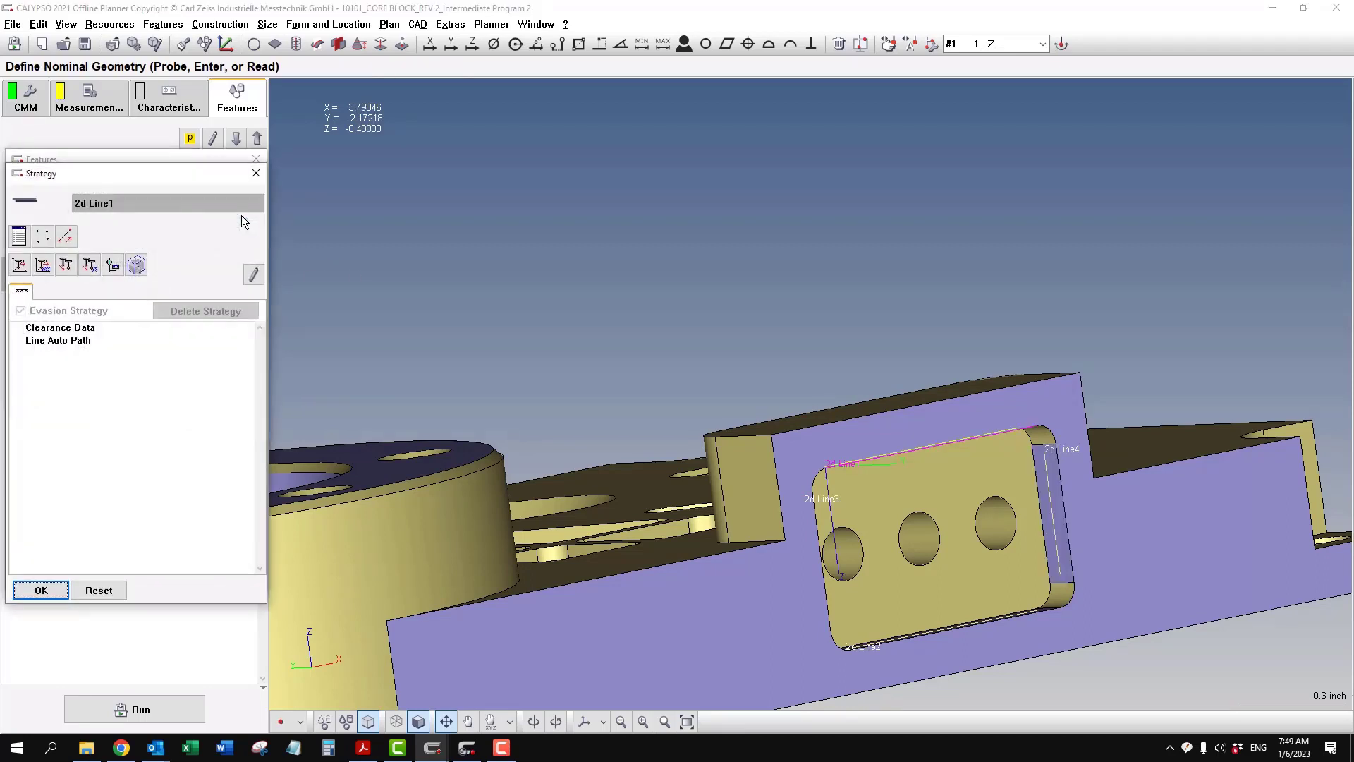
double_click(70, 340)
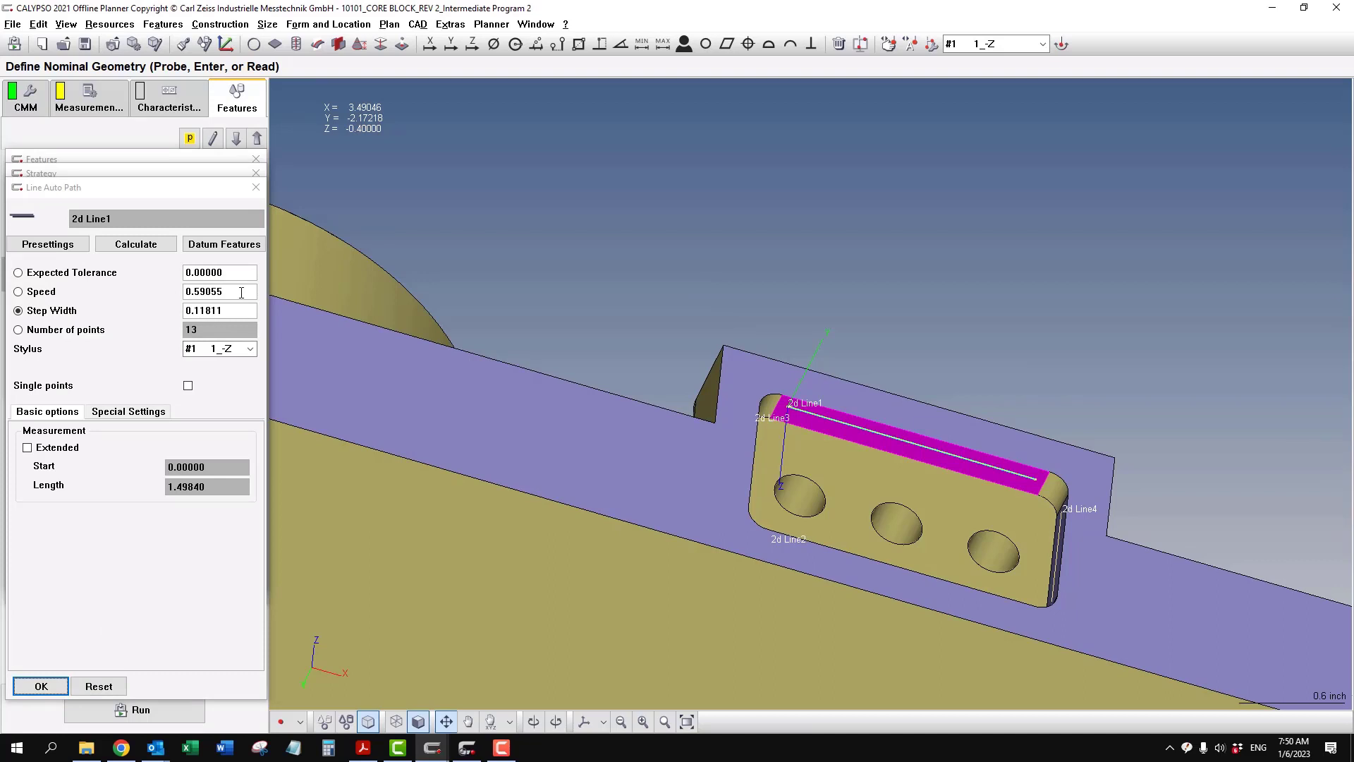
drag(241, 292, 177, 290)
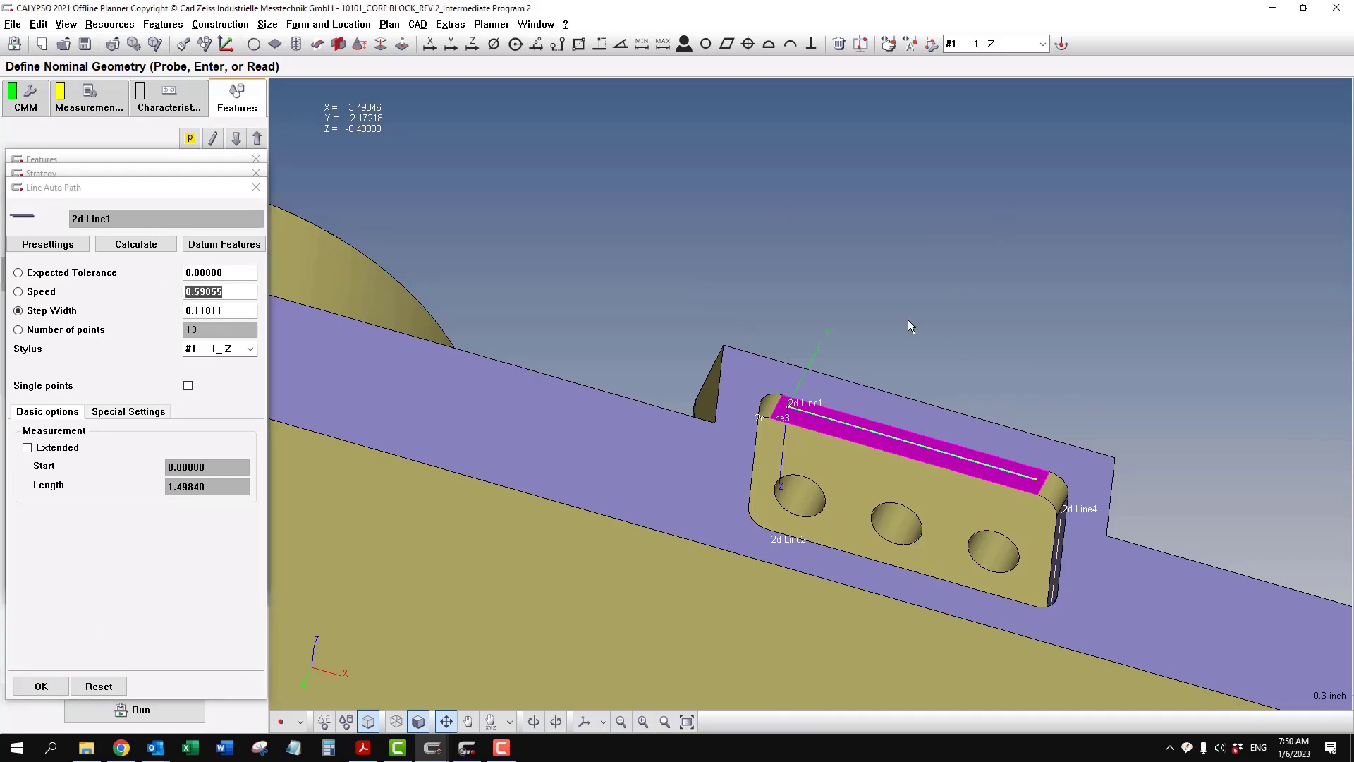
drag(907, 320, 972, 315)
click(63, 688)
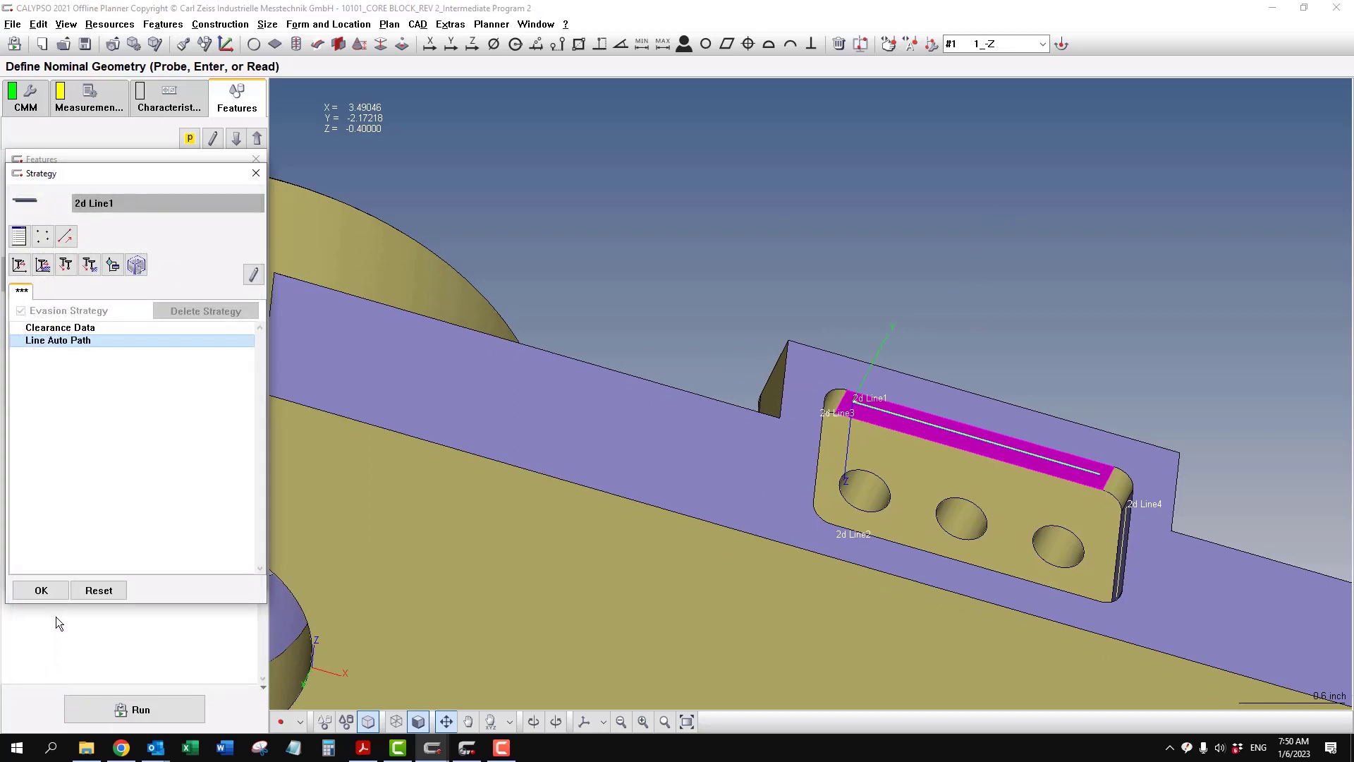
click(57, 596)
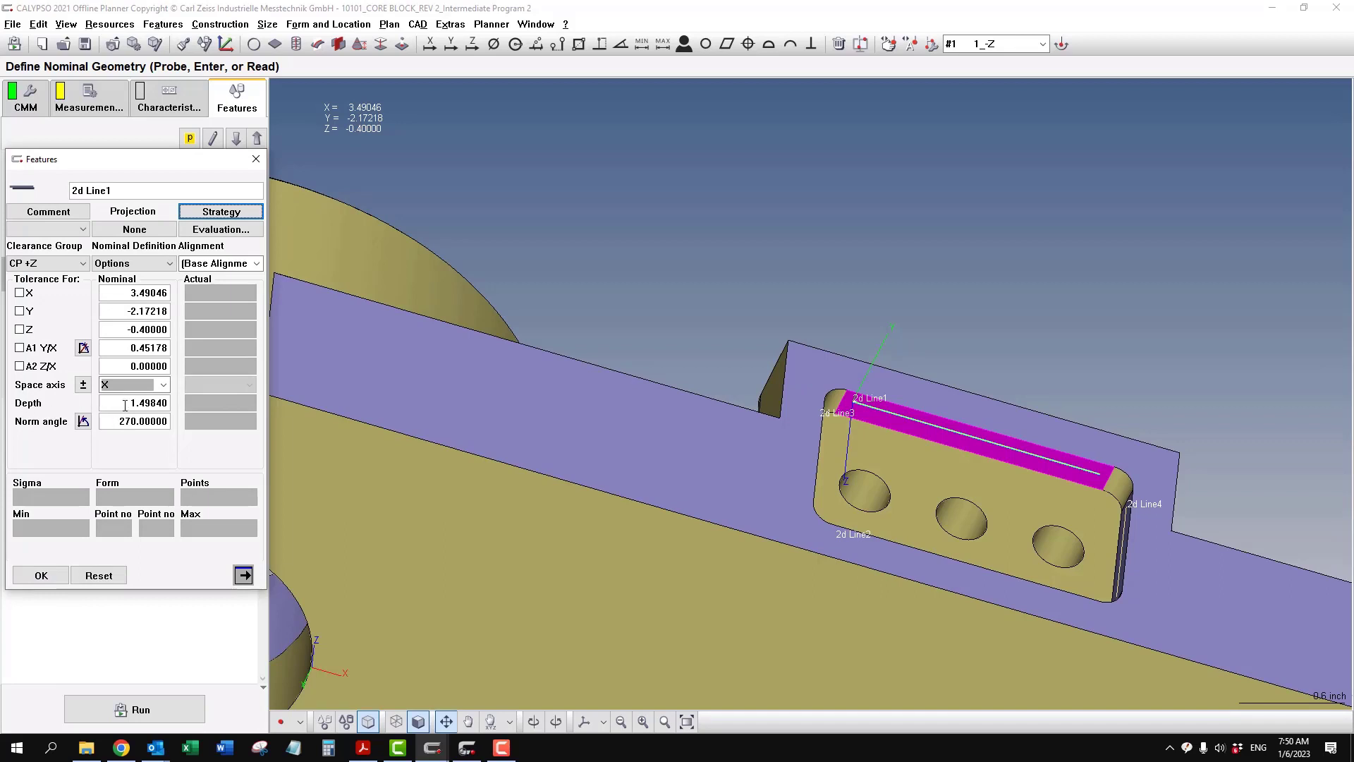
drag(128, 404, 184, 404)
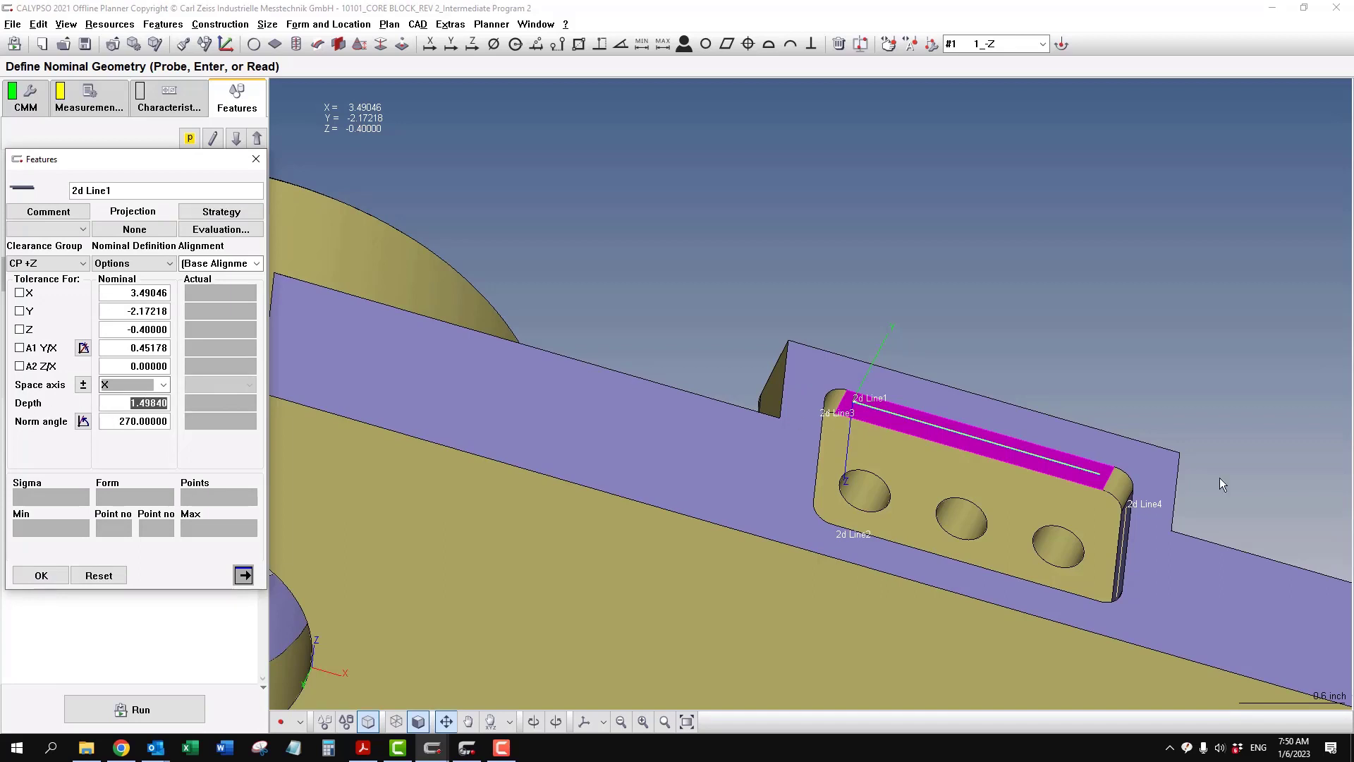
- In the measurement strategy of 2d Line1, set the Line Auto Path speed to 0.75
click(248, 211)
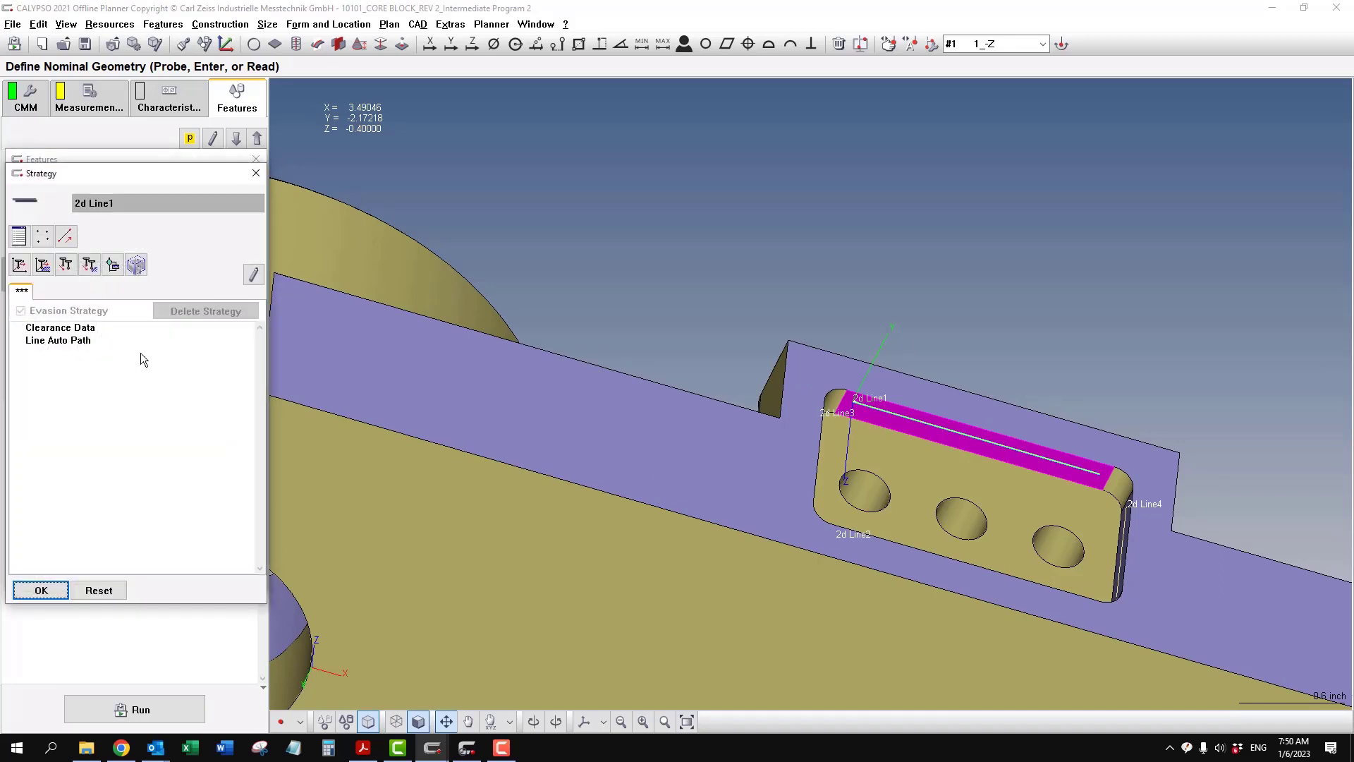
double_click(84, 342)
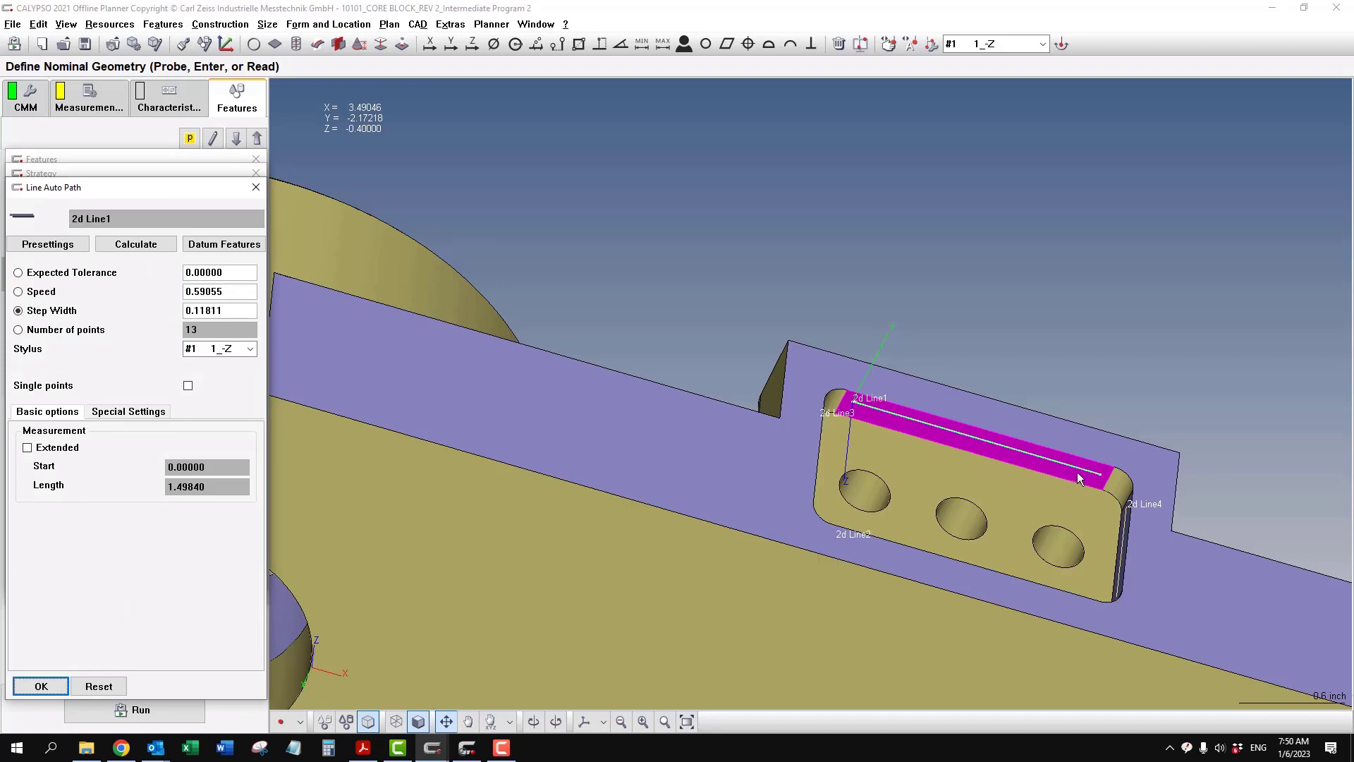
middle_drag(908, 300, 850, 268)
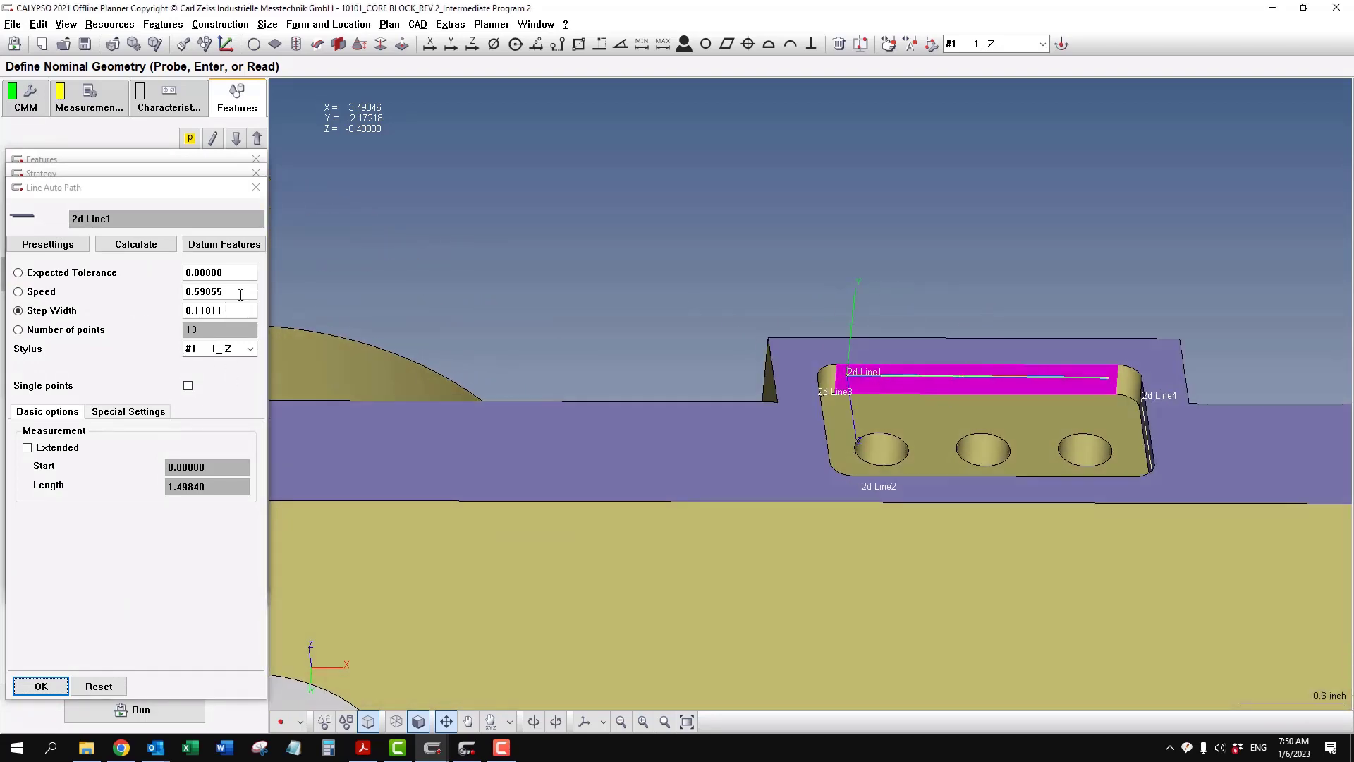
drag(242, 291, 143, 287)
text(.75)
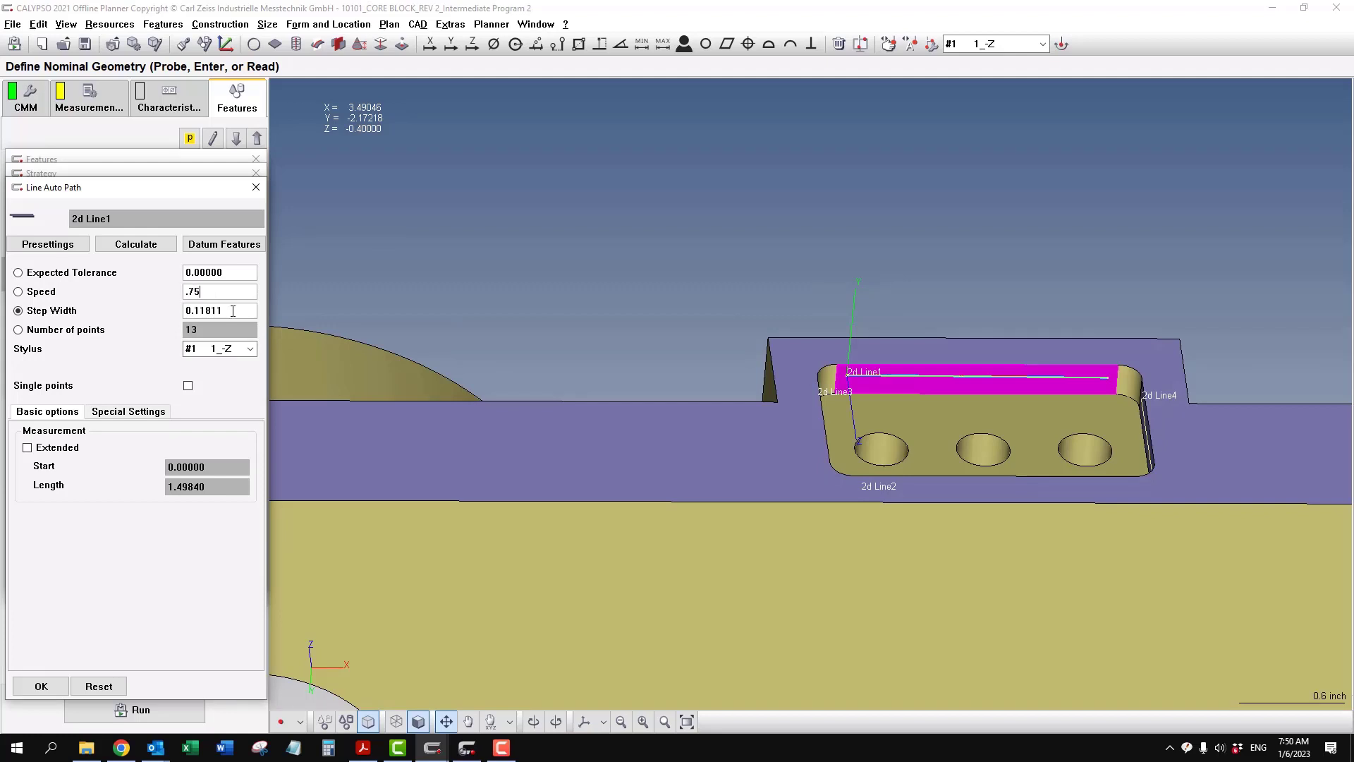
- Set the Line Auto Path step width of 2d Line1 to 0.005 and accept the strategy and feature definition
click(248, 311)
right_drag(920, 246, 805, 311)
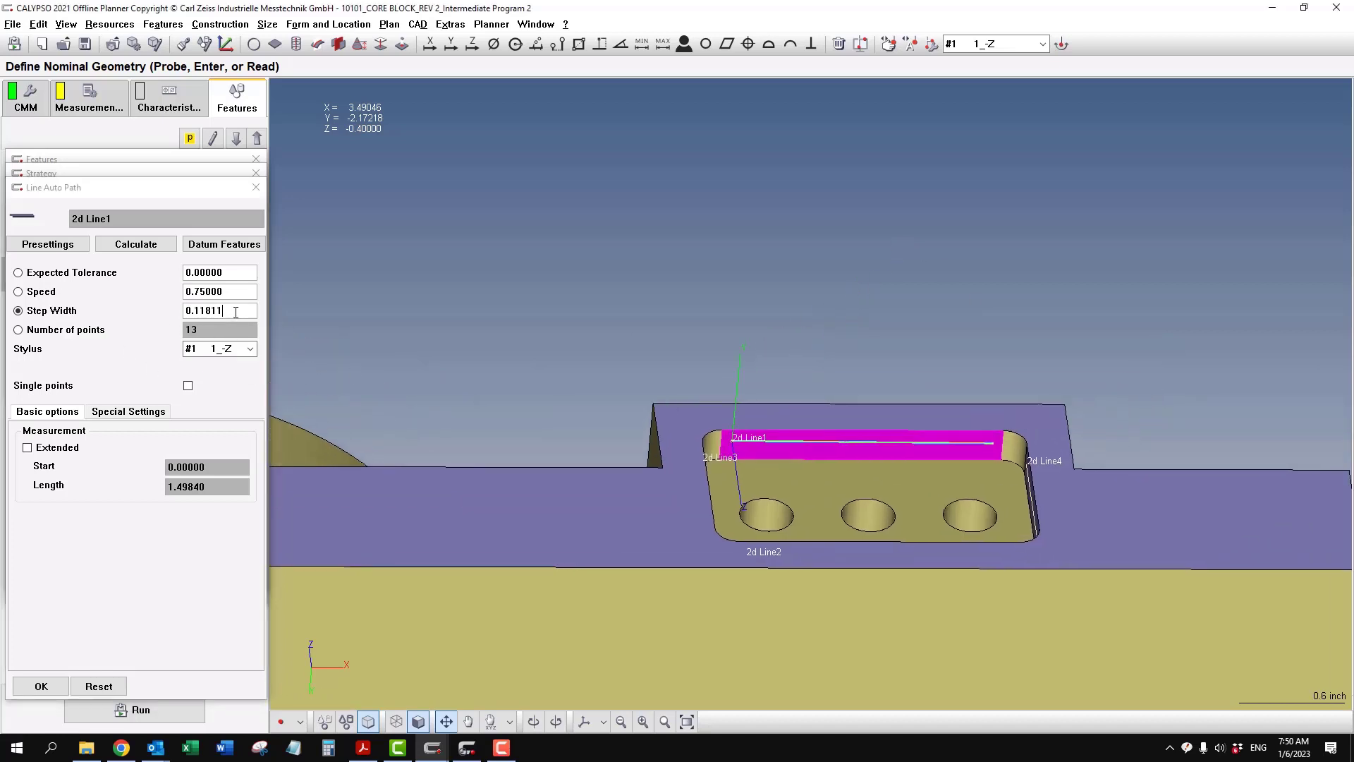
drag(236, 310, 102, 297)
text(0.005)
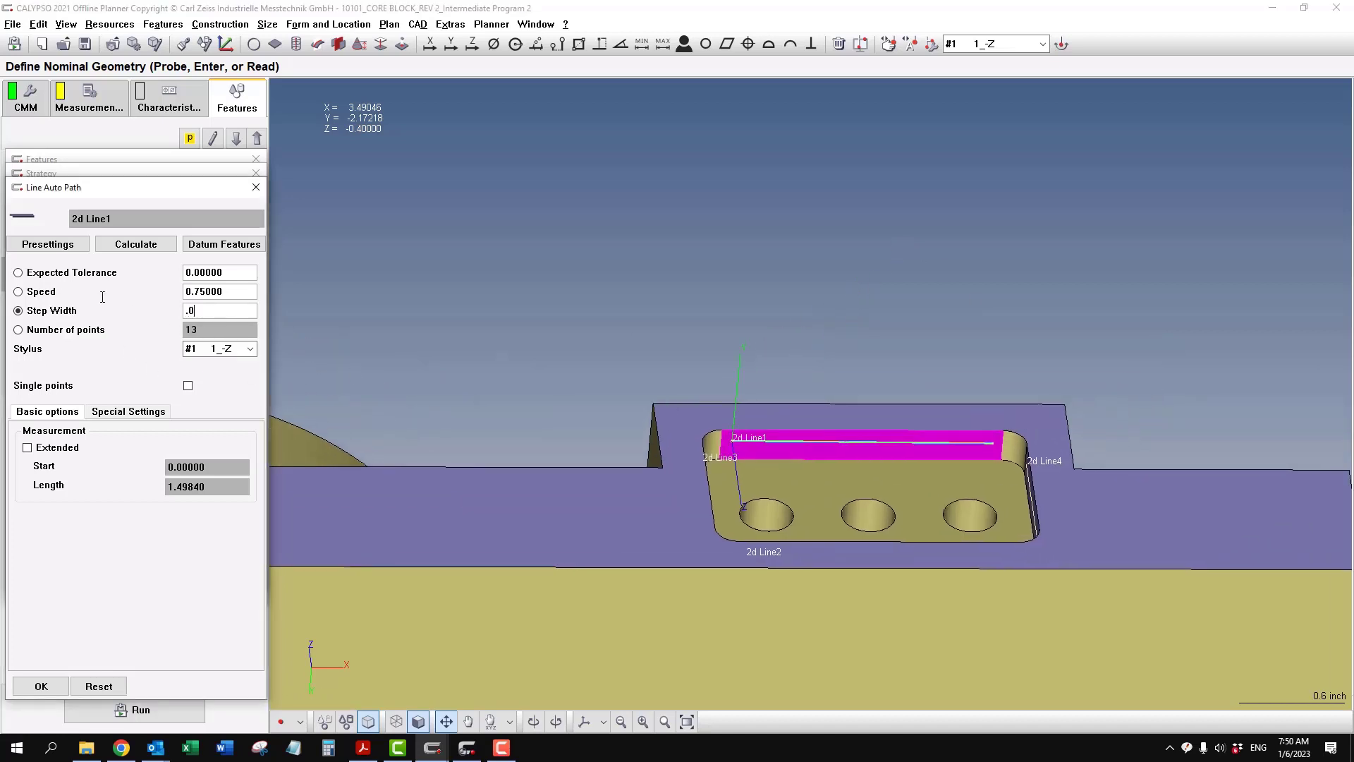
key(Tab)
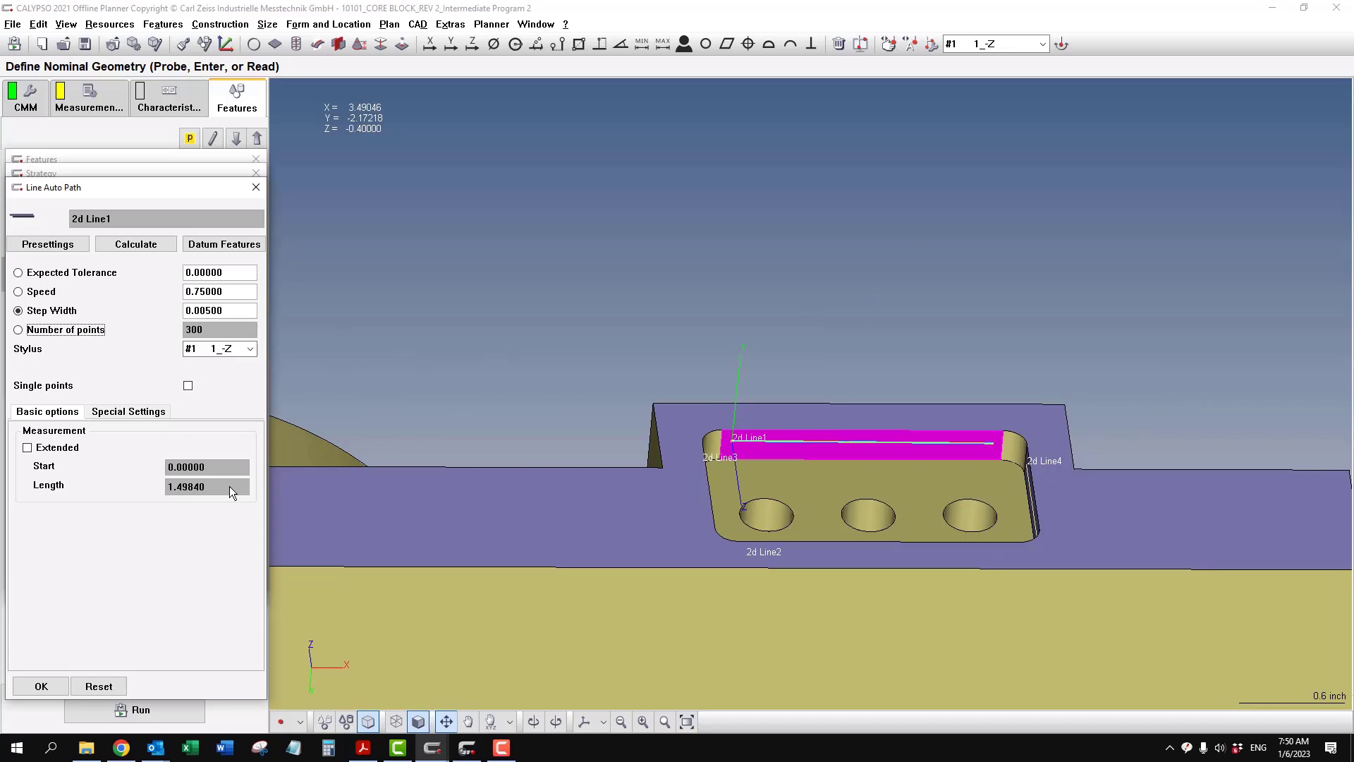
click(41, 685)
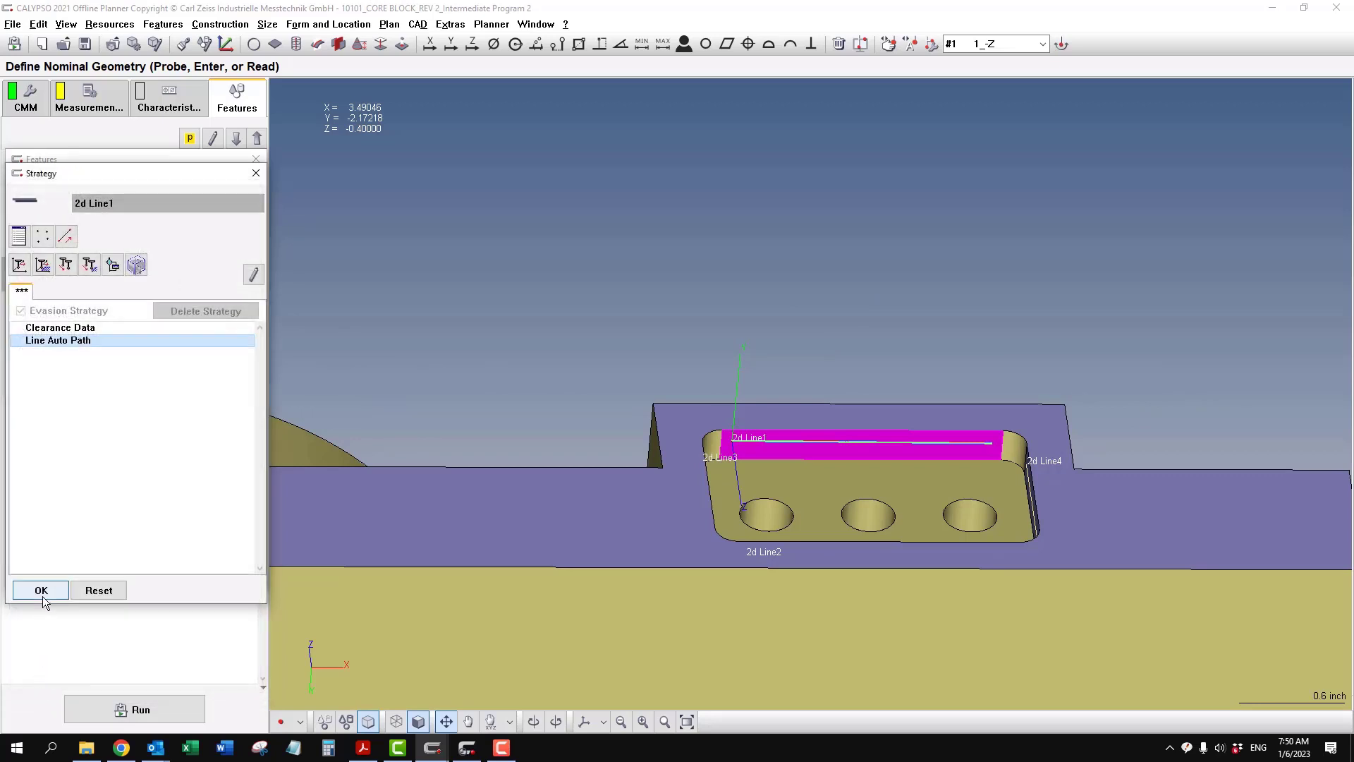
click(41, 590)
click(41, 576)
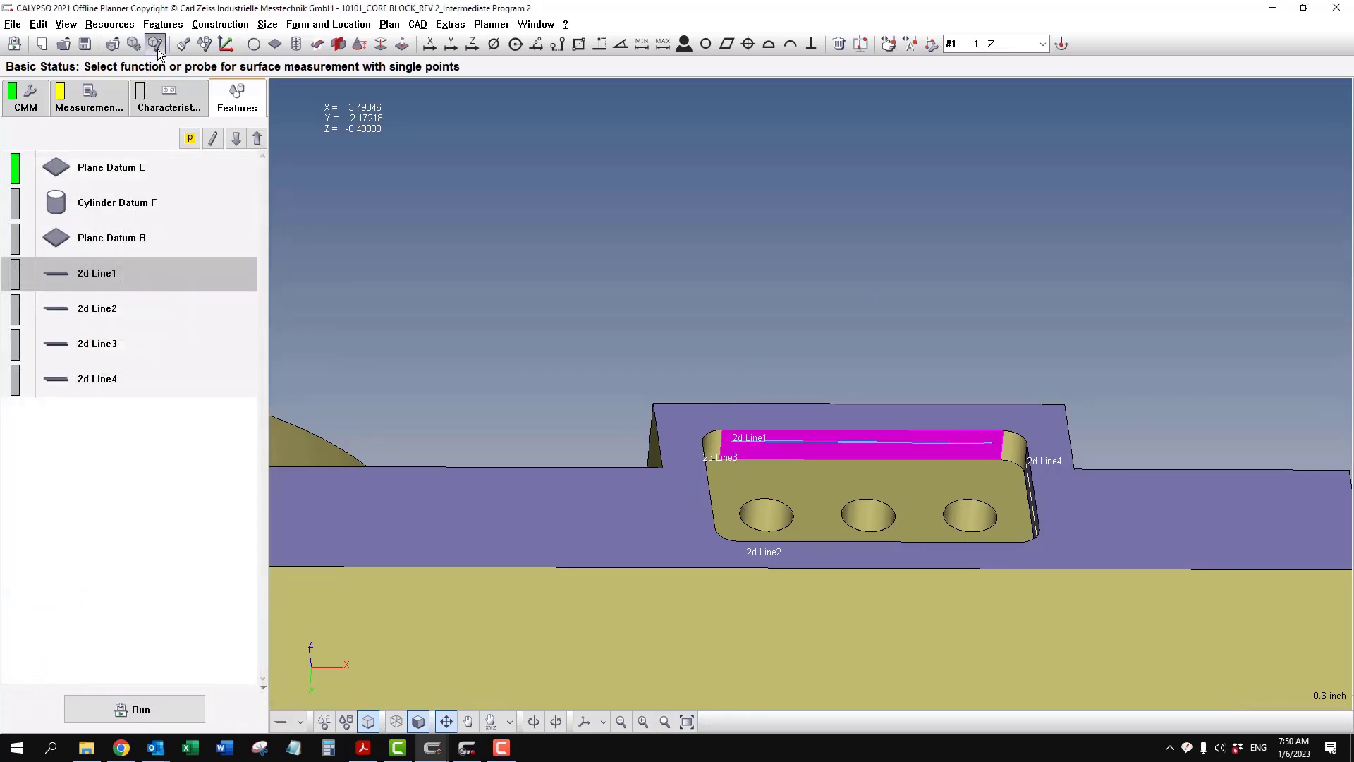
- Transfer only the Measurement Strategy from 2d Line1 to 2d Line2, 2d Line3 and 2d Line4
click(185, 48)
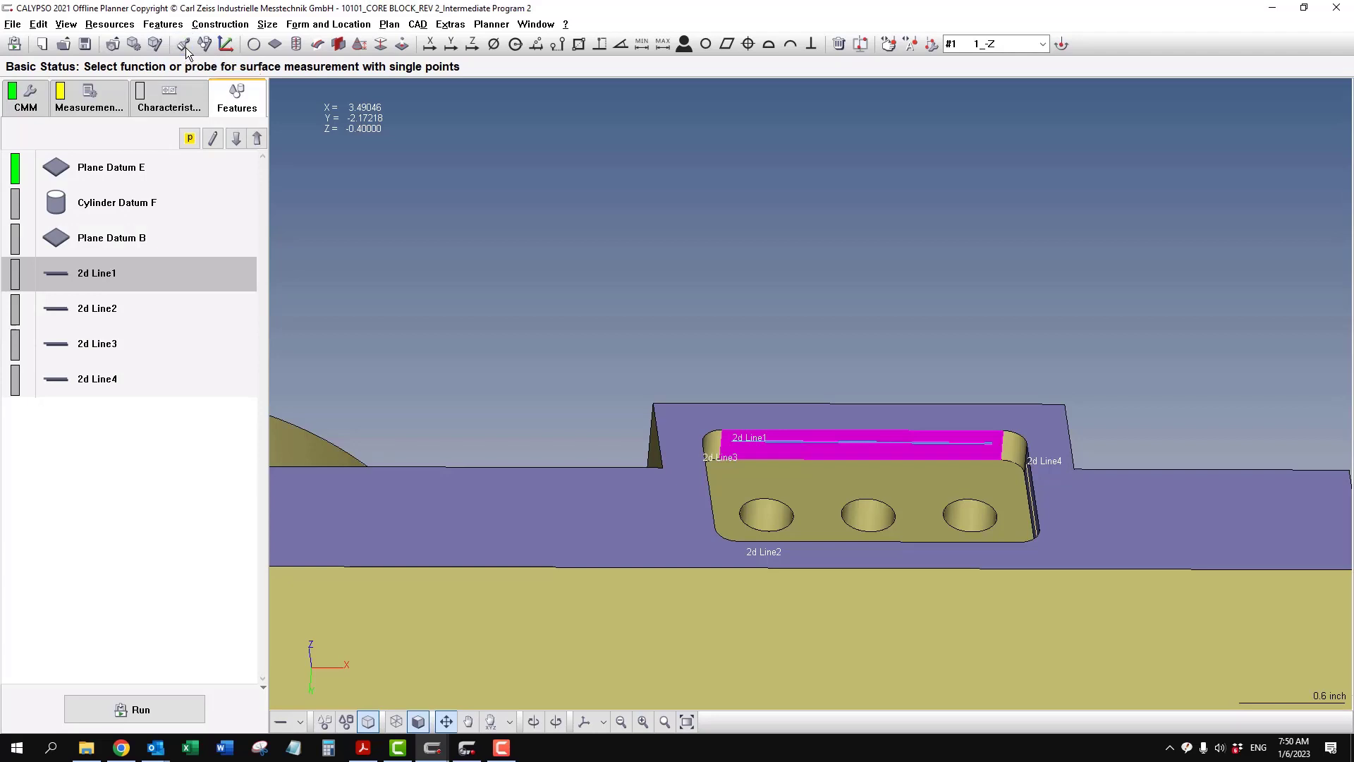
click(310, 233)
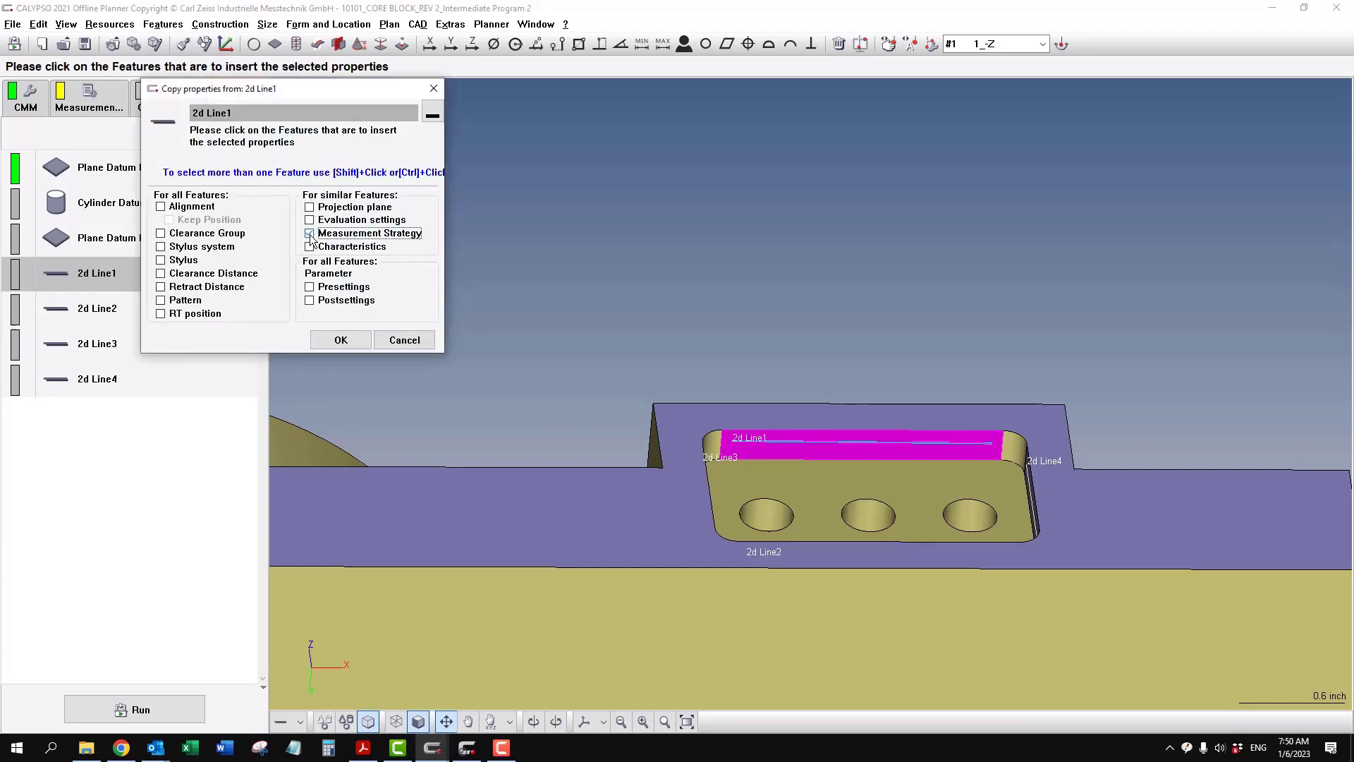
click(96, 311)
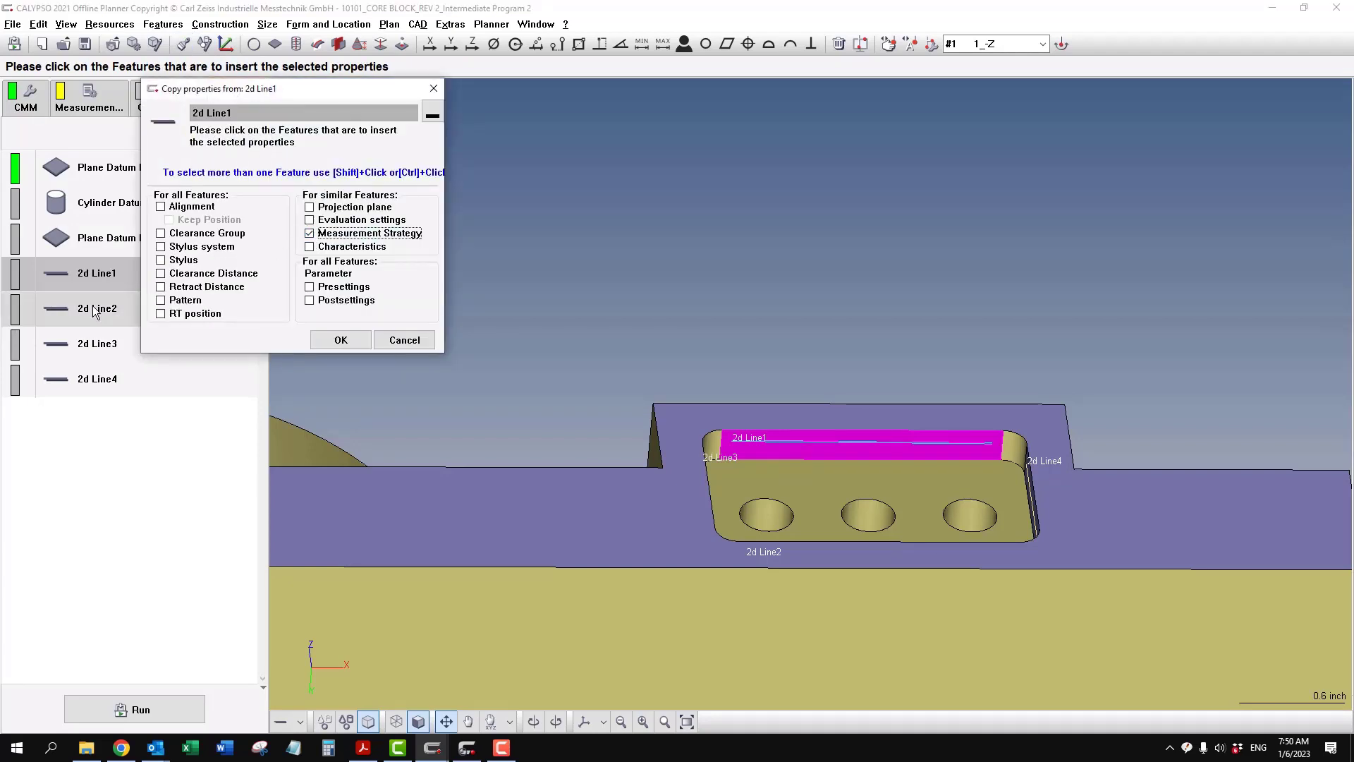
shift+click(107, 391)
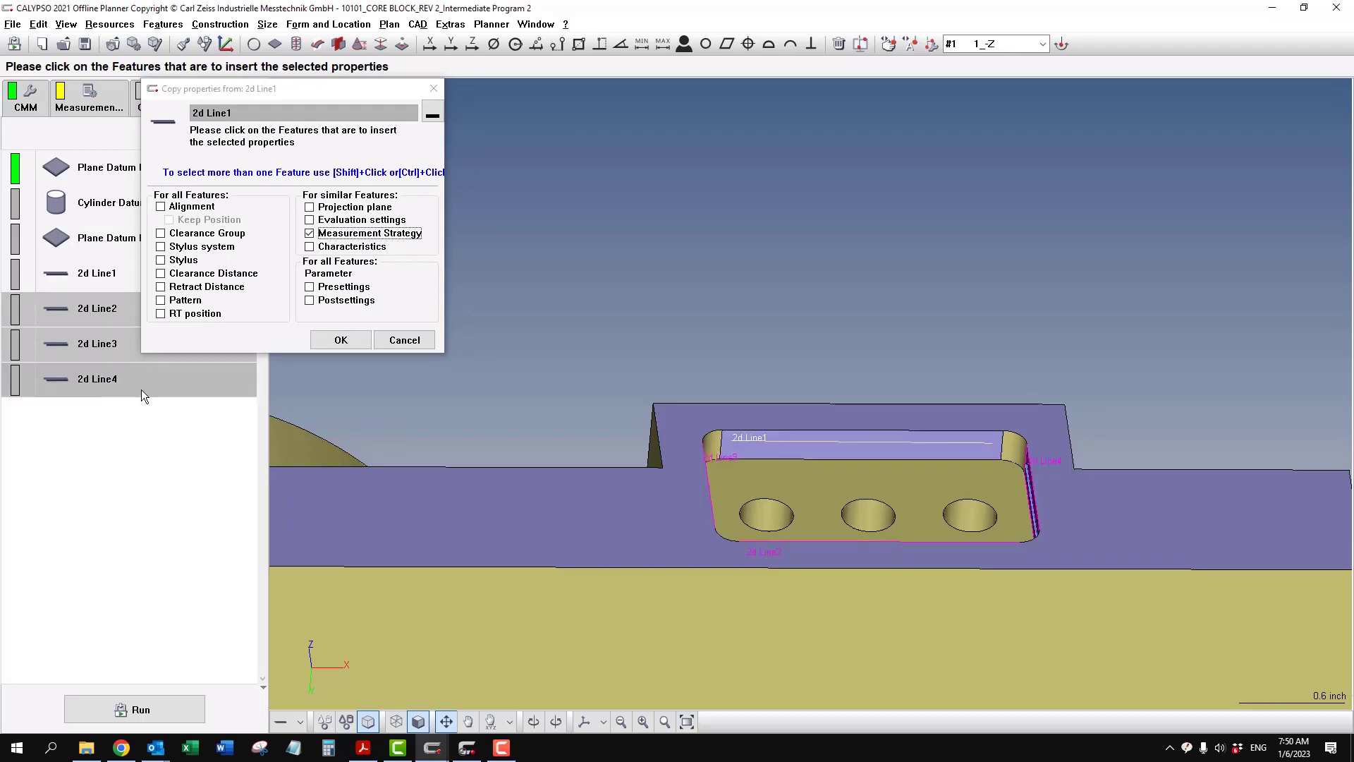
click(320, 343)
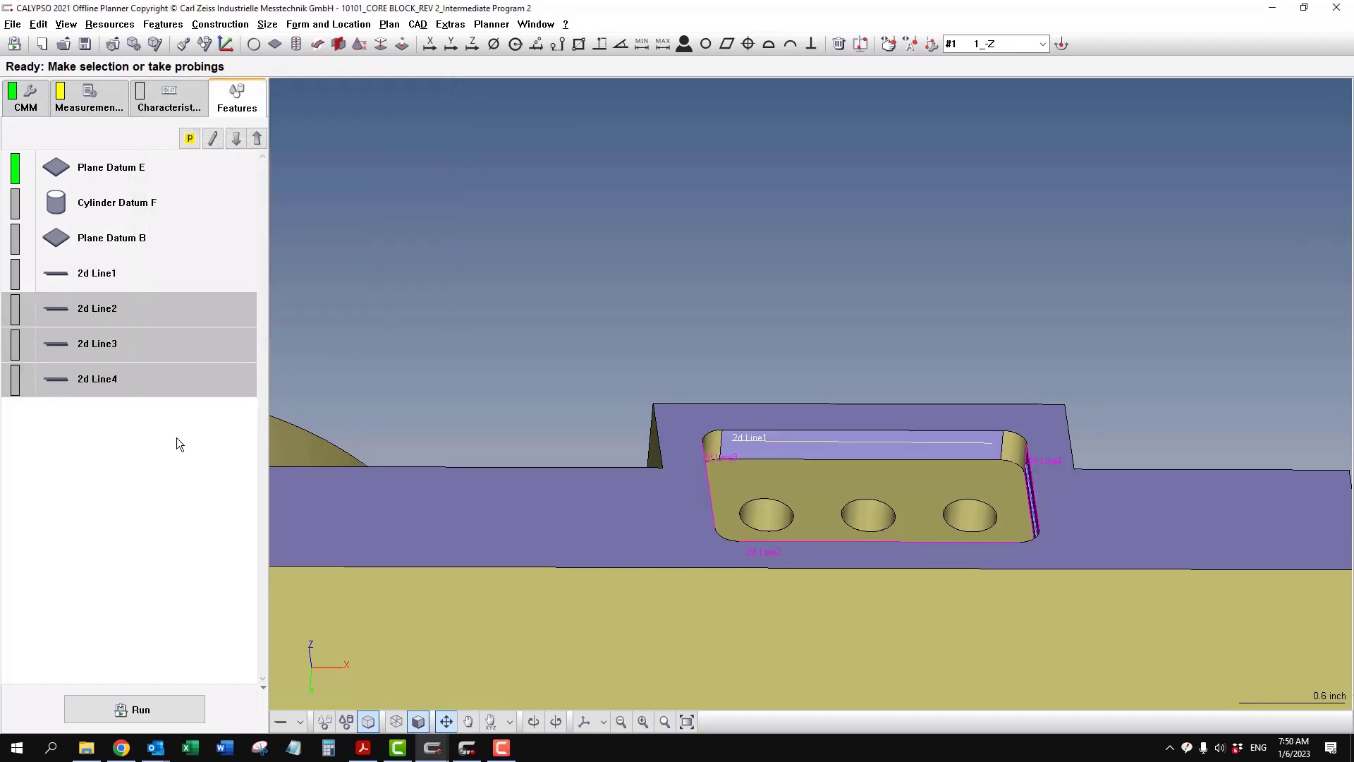
- Reapply 2d Line1's Measurement Strategy to the other three 2D lines using Transfer format, with no other property selected
click(134, 284)
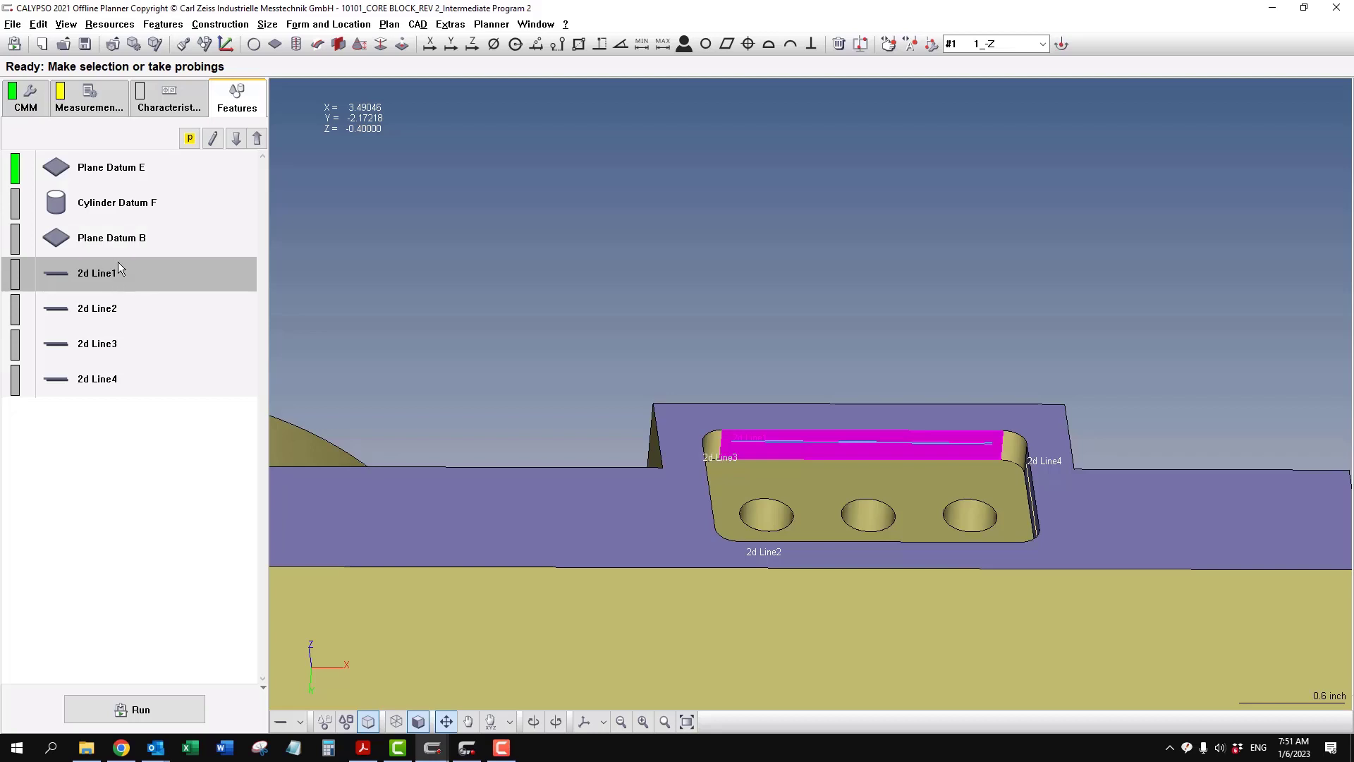
click(184, 45)
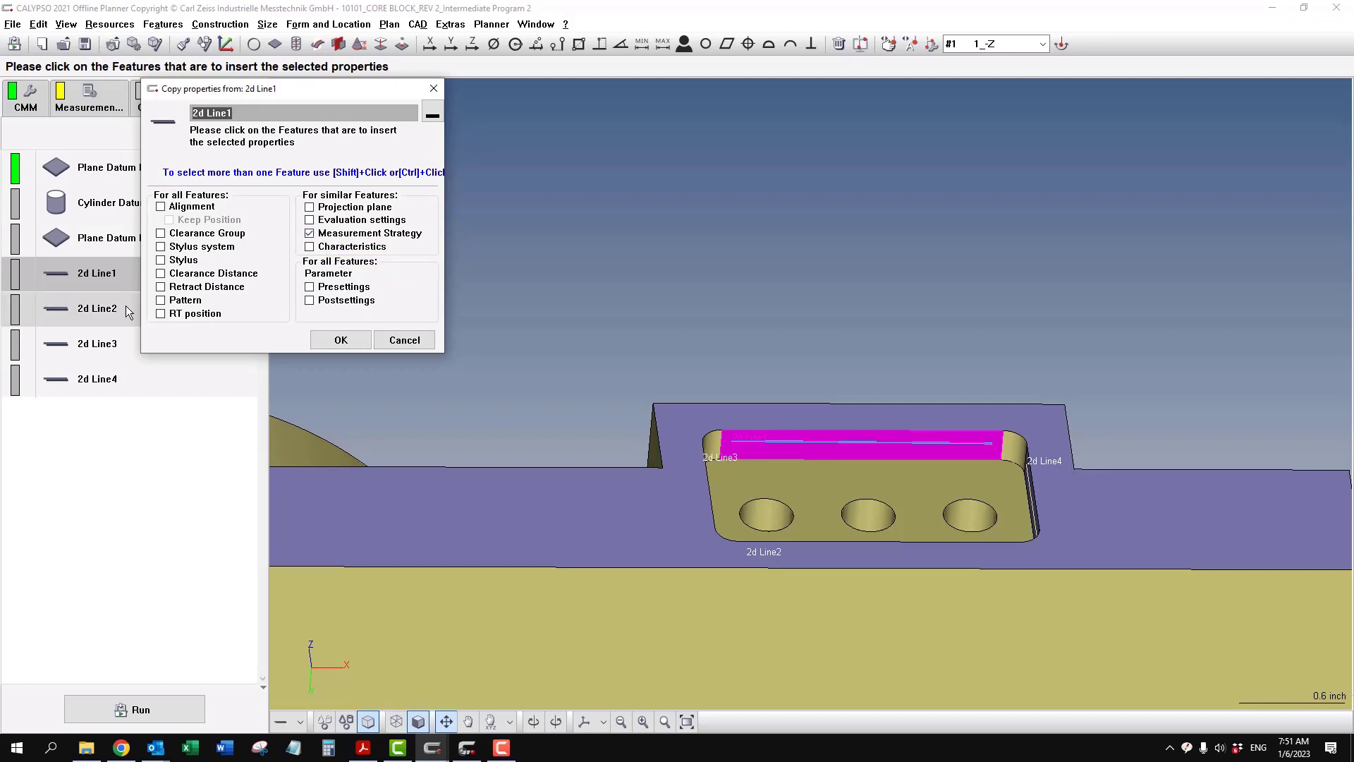
click(108, 310)
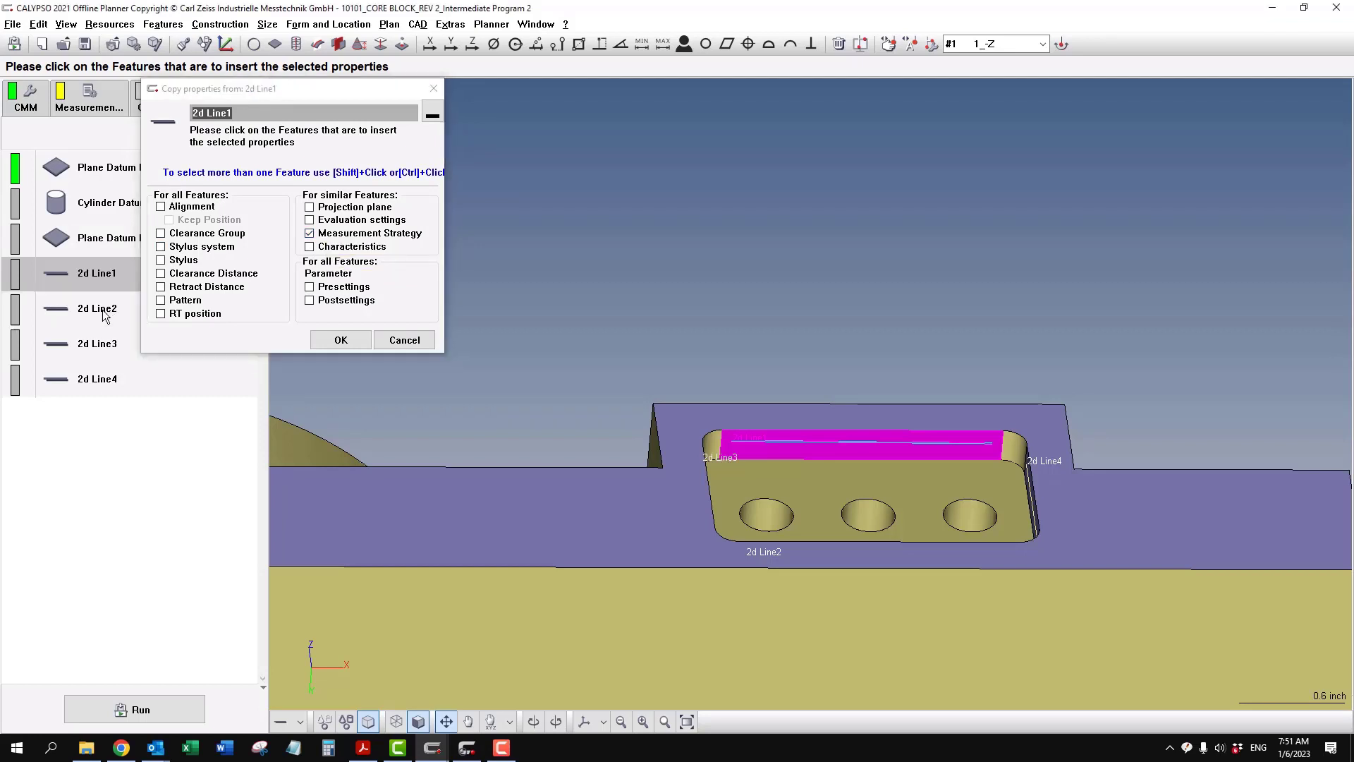
shift+click(100, 381)
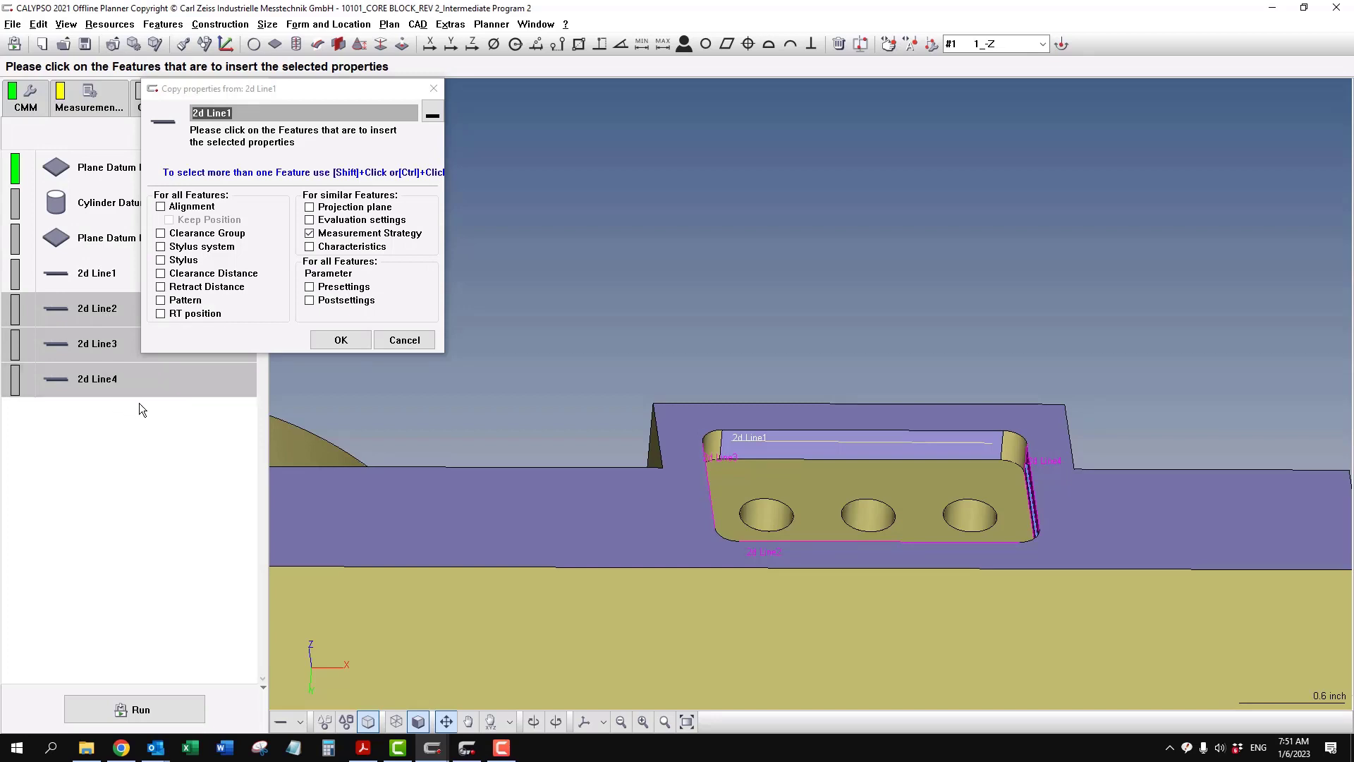
click(341, 340)
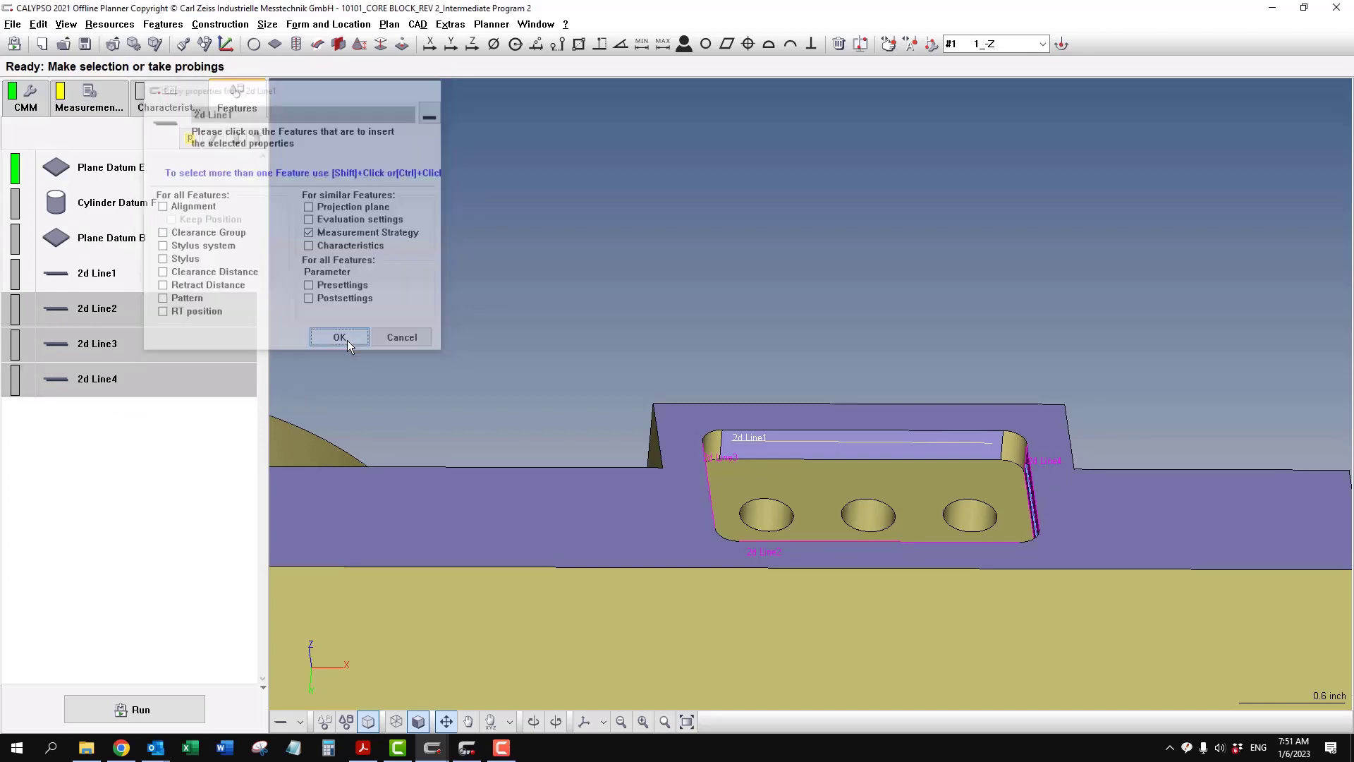
- Check the transferred Line Auto Path speed and step width in 2d Line2's strategy, and close its feature definition
double_click(128, 308)
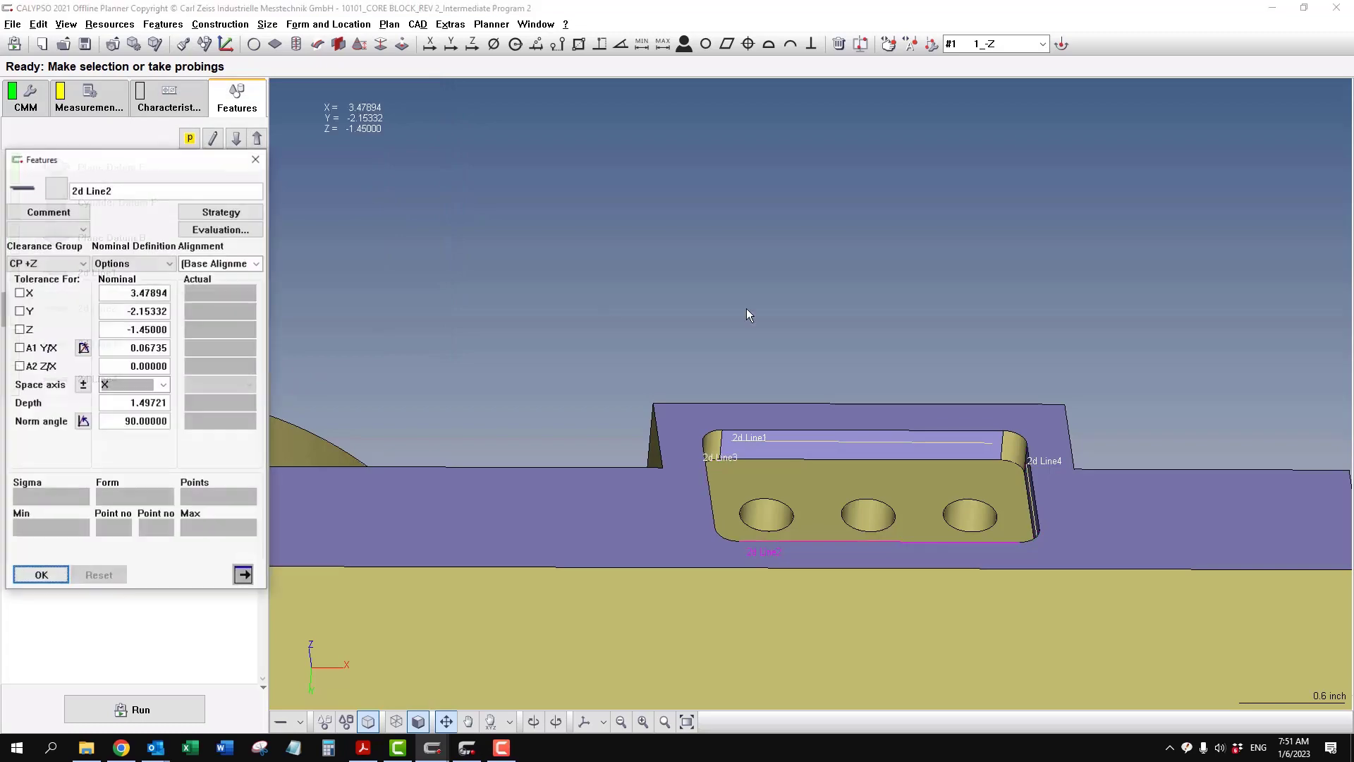
click(221, 215)
middle_drag(802, 306, 797, 462)
double_click(79, 341)
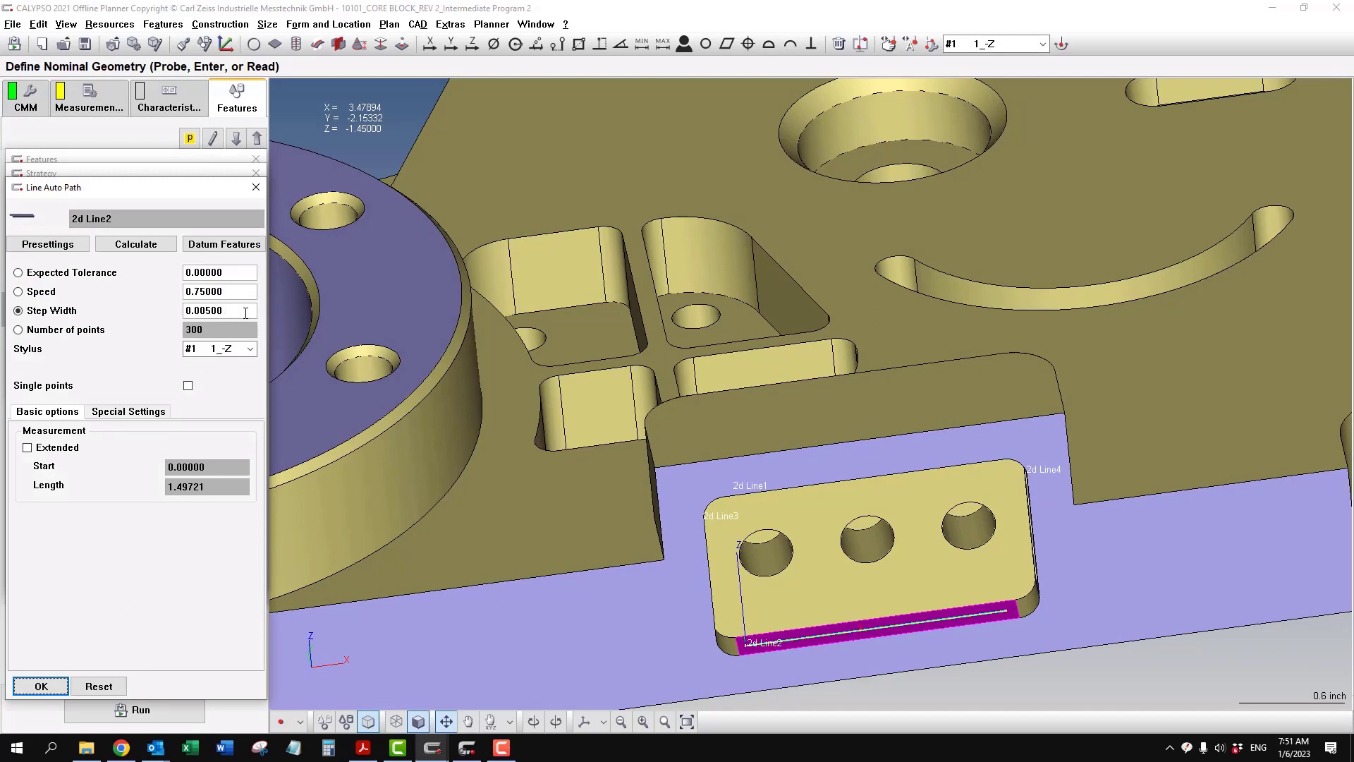
click(49, 691)
click(49, 590)
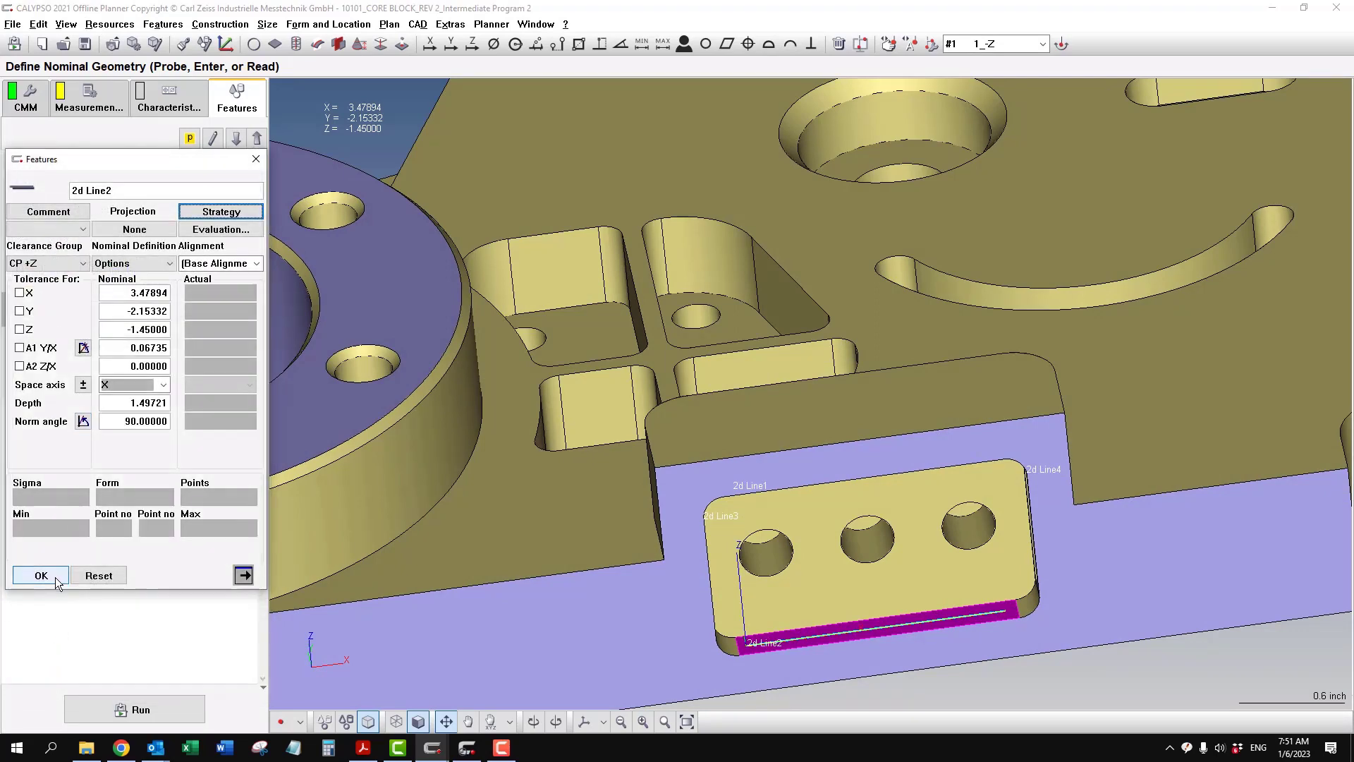
click(44, 575)
- In the measurement strategy of 2d Line3, set the Line Auto Path speed to 0.4
double_click(113, 353)
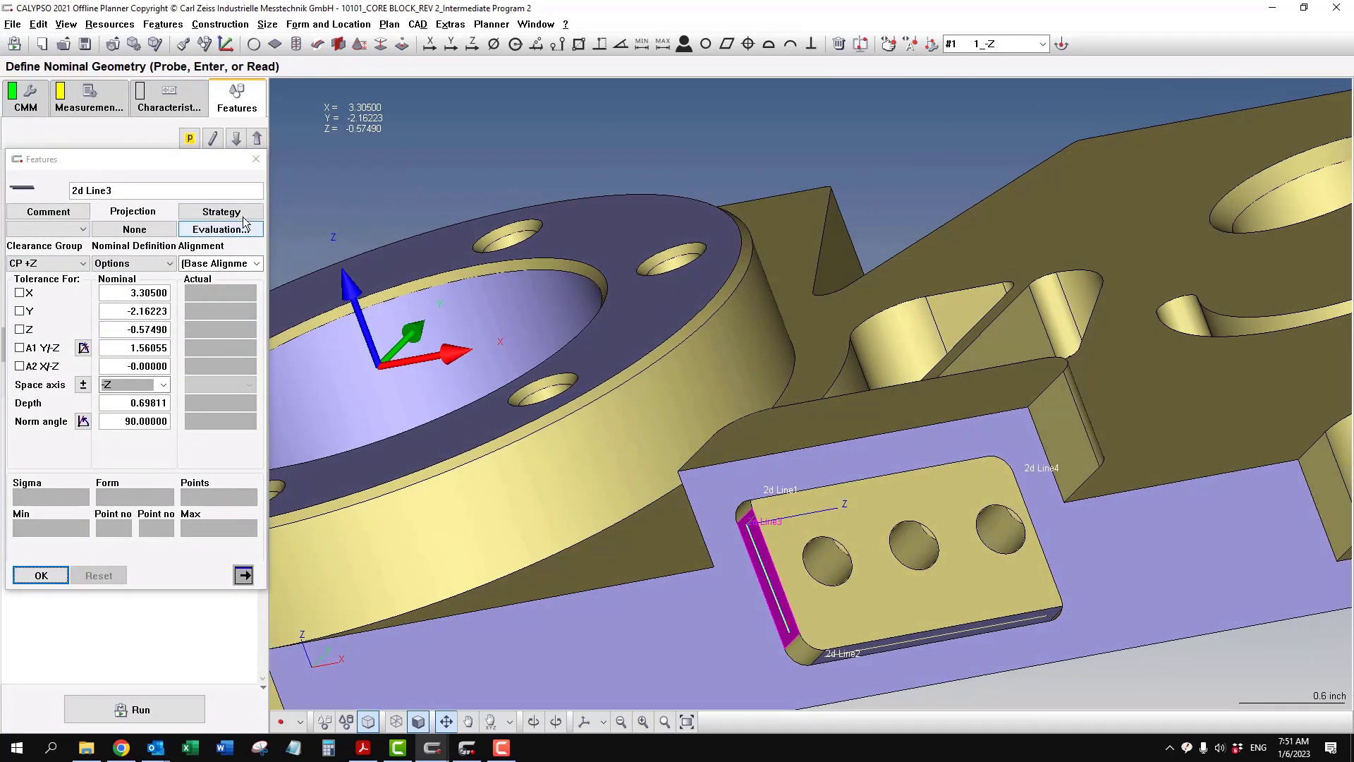
click(221, 212)
double_click(121, 341)
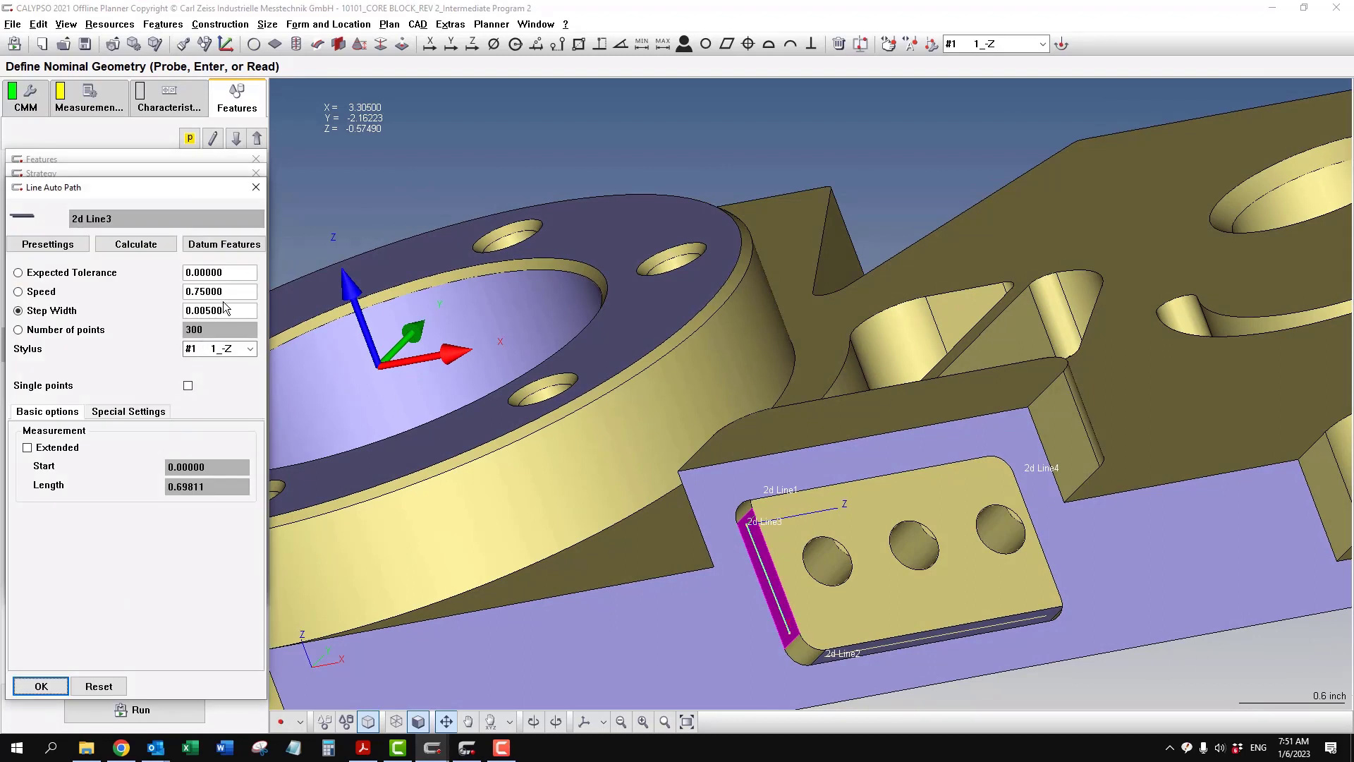
drag(165, 286, 33, 266)
text(.4)
- Set the Line Auto Path speed of 2d Line4 to 0.4 and accept its strategy and feature definition
click(237, 139)
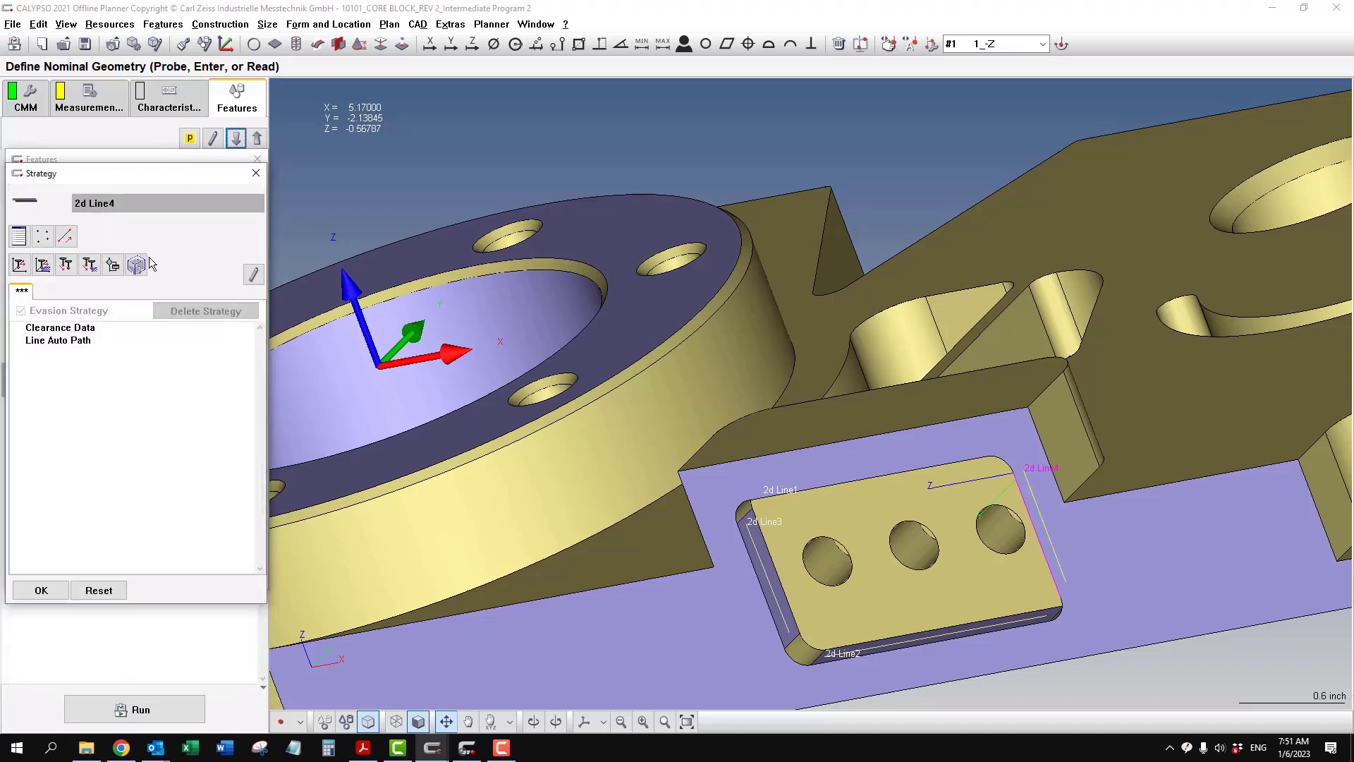
double_click(77, 346)
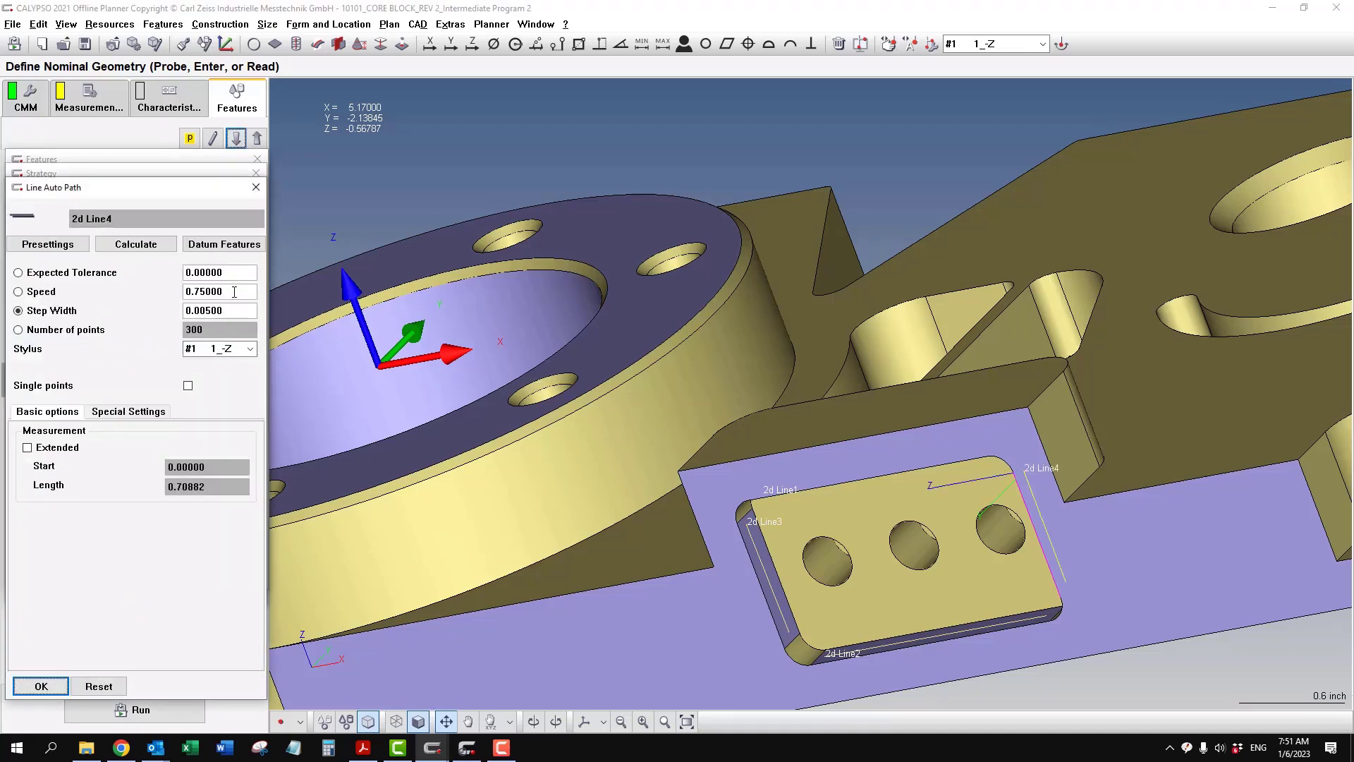
drag(235, 293, 115, 281)
text(.)
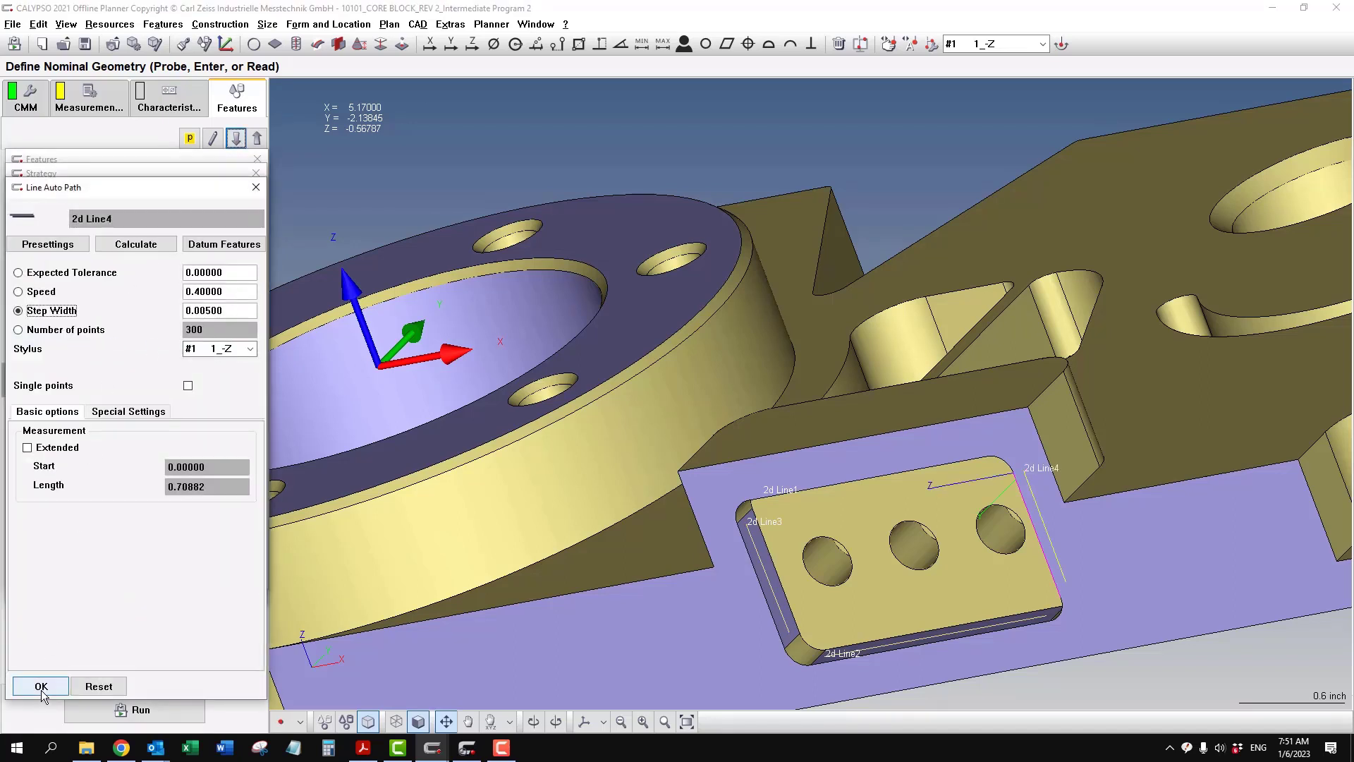
click(42, 687)
click(41, 590)
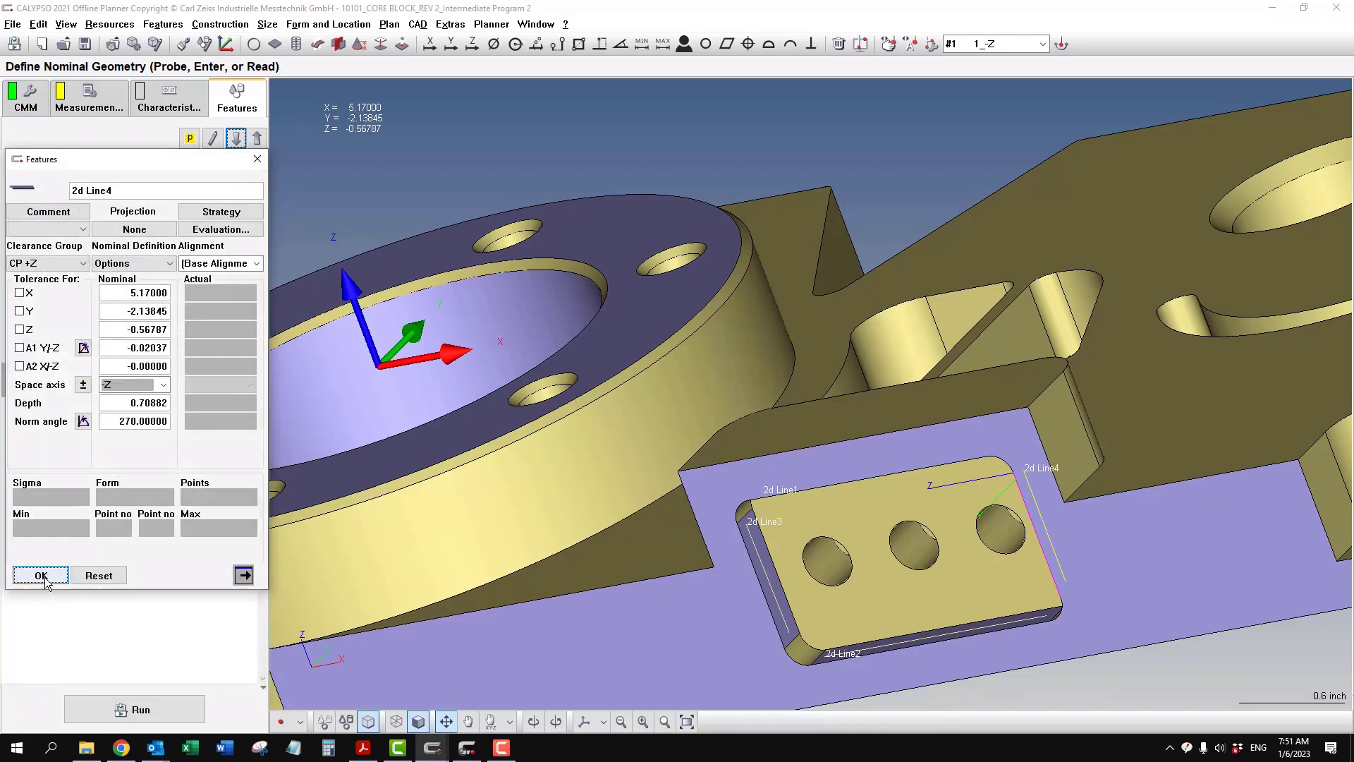
scroll(421, 507, down, 3)
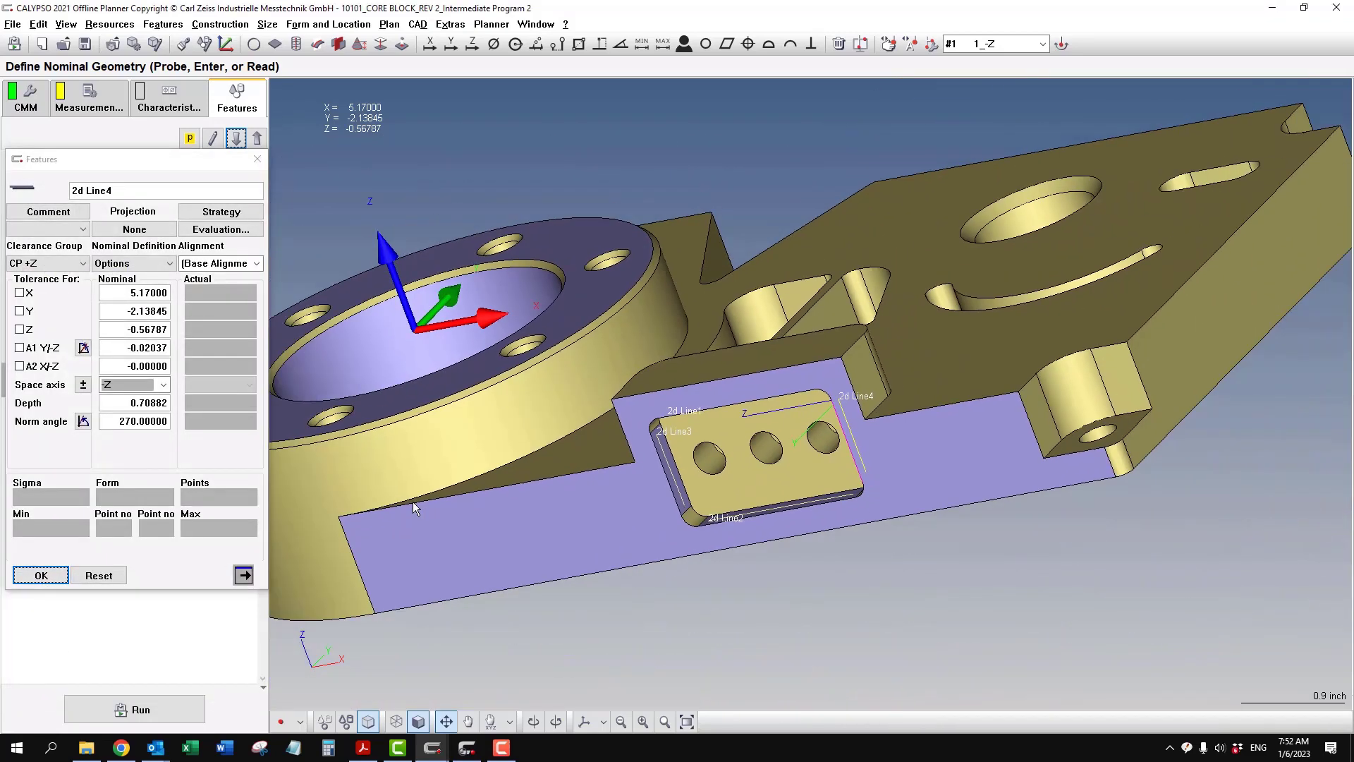
click(60, 577)
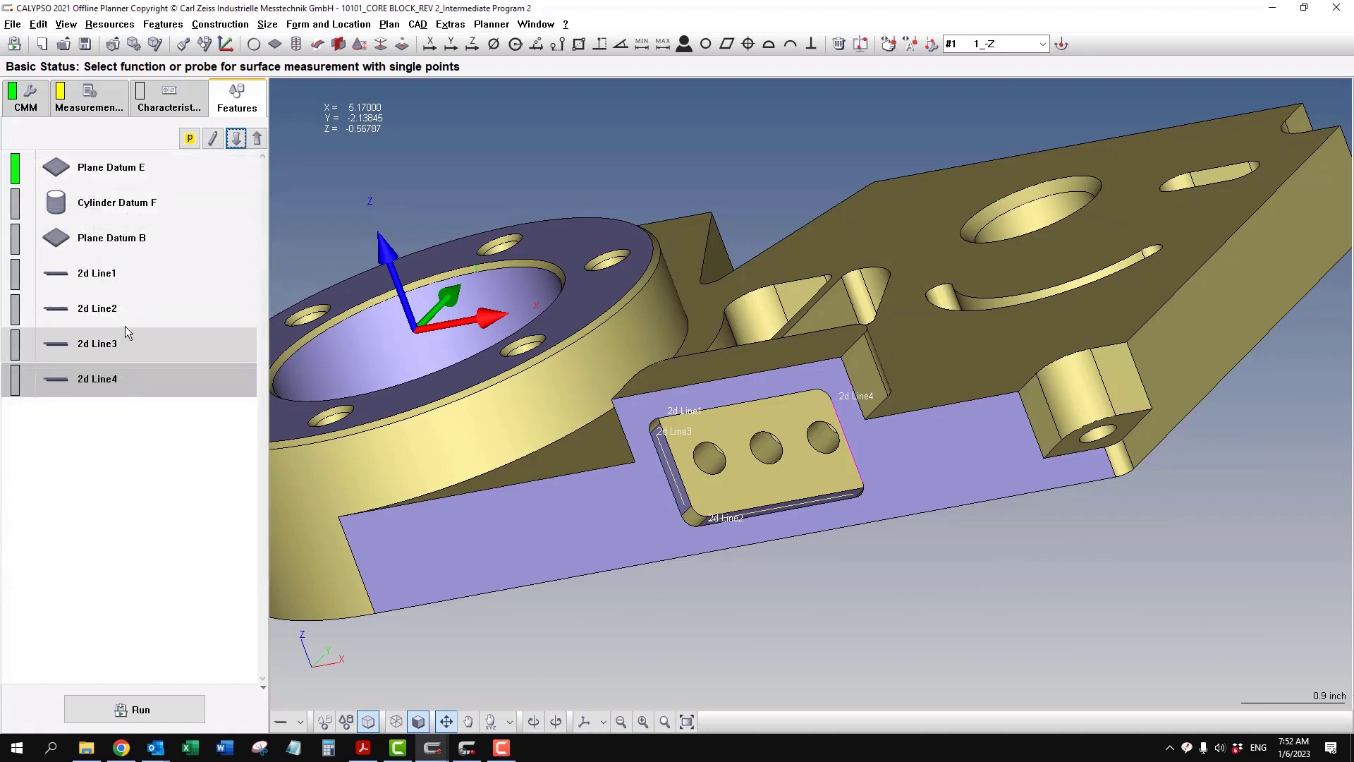
- Set the nominal A1 Y/X angle of 2d Line1 to 0 in its feature definition
double_click(138, 279)
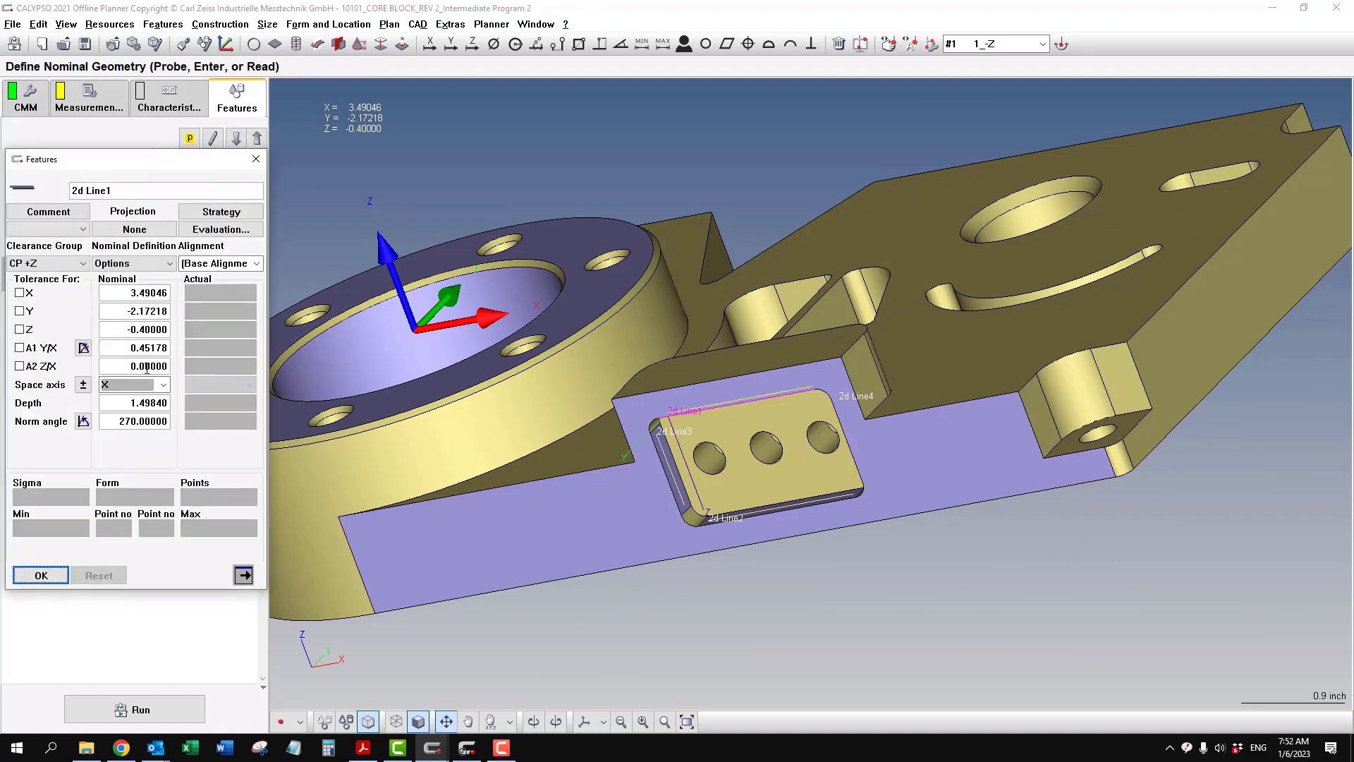
double_click(126, 351)
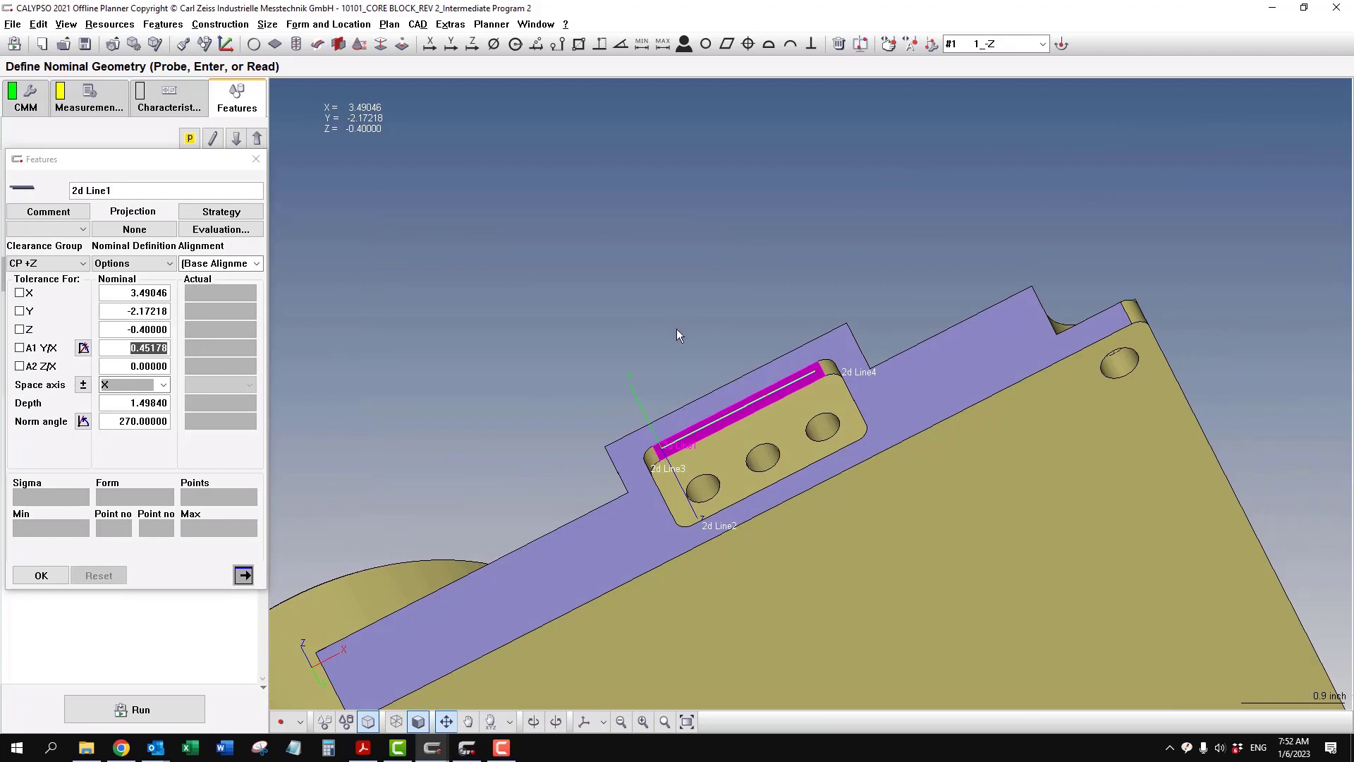
scroll(644, 399, up, 3)
scroll(642, 399, up, 2)
click(145, 363)
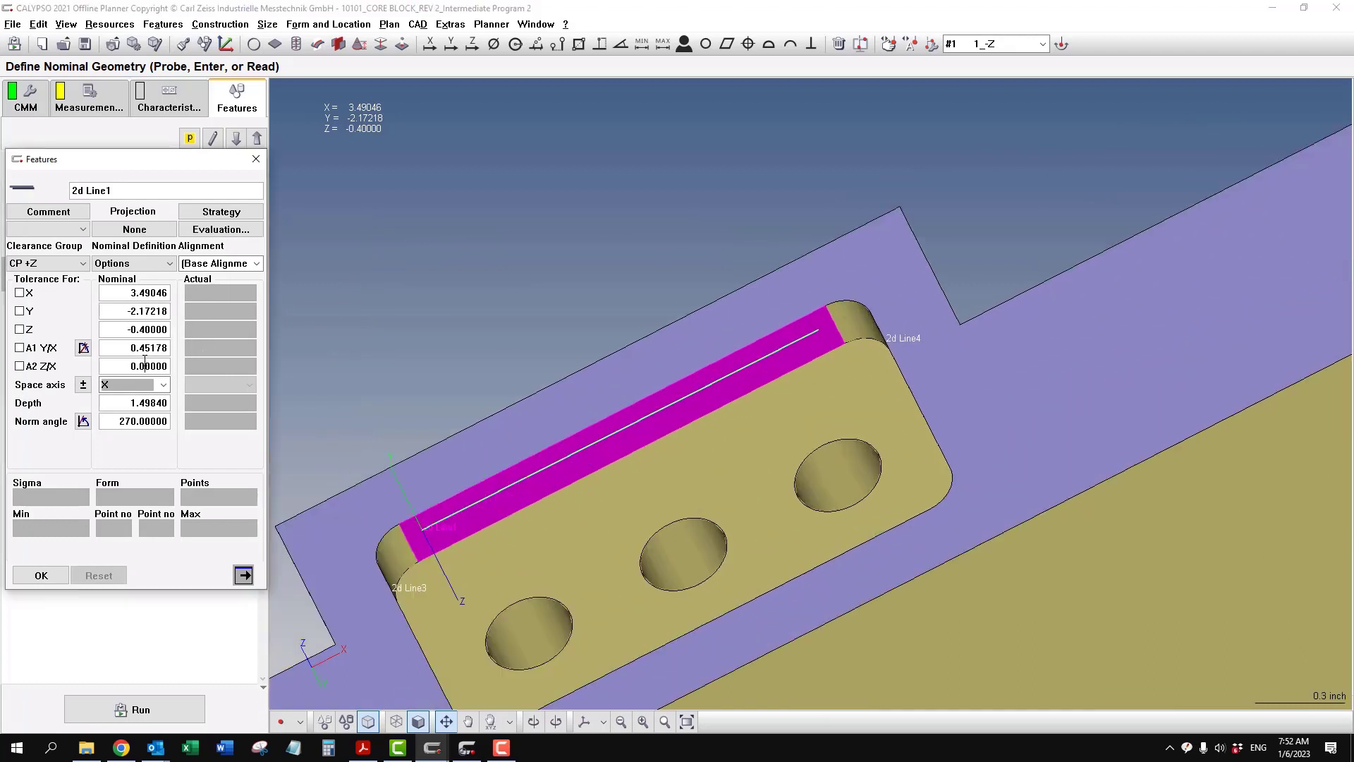
double_click(130, 348)
text(0)
click(157, 366)
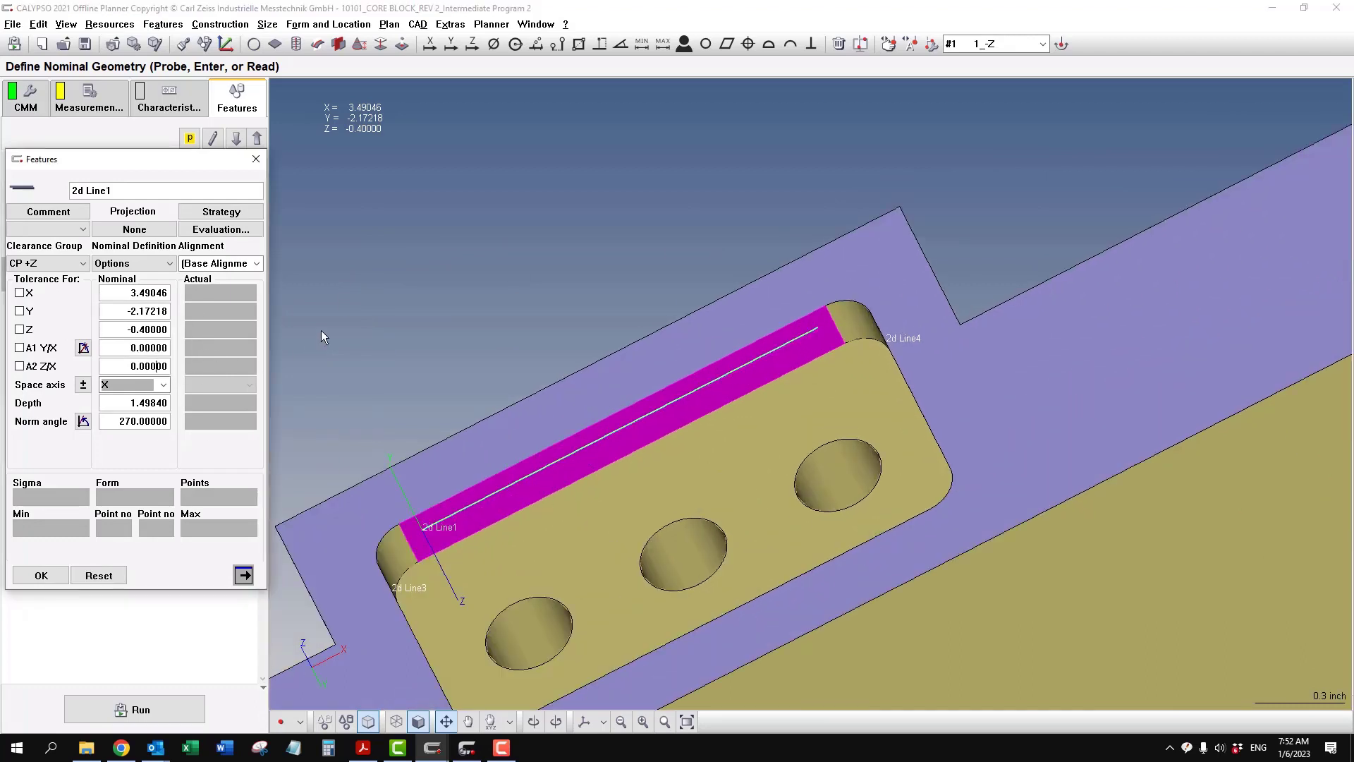
- Set the nominal A1 Y/-Z angle of 2d Line3 to 0 and close the feature definition
click(238, 138)
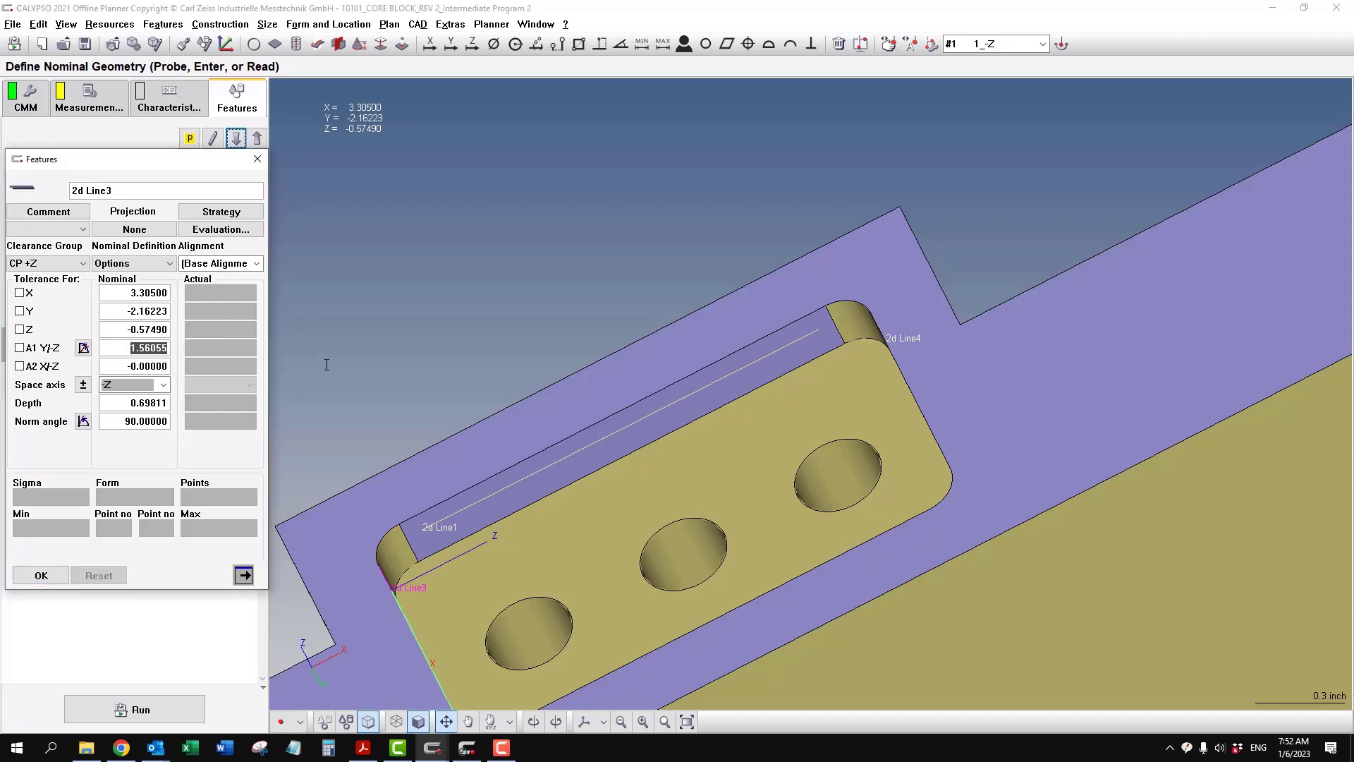
text(0)
click(157, 366)
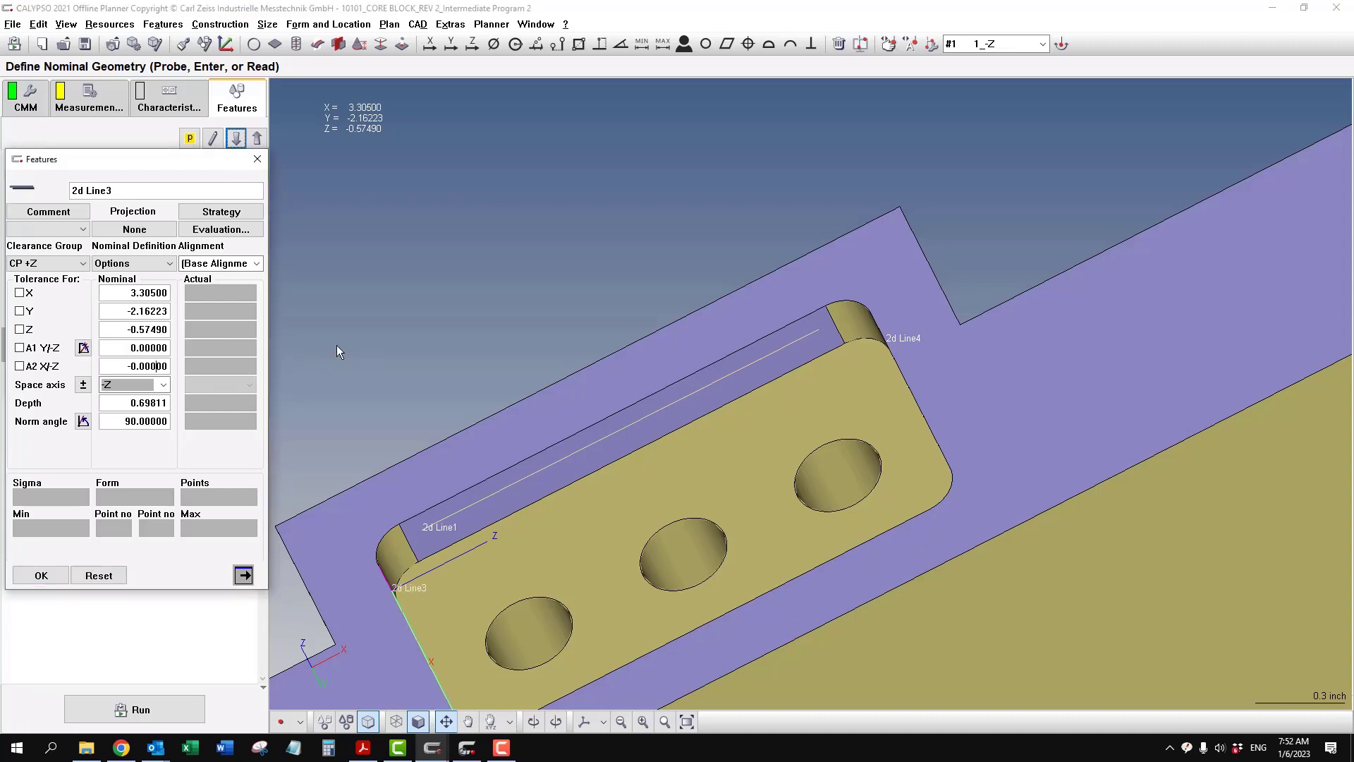
click(258, 140)
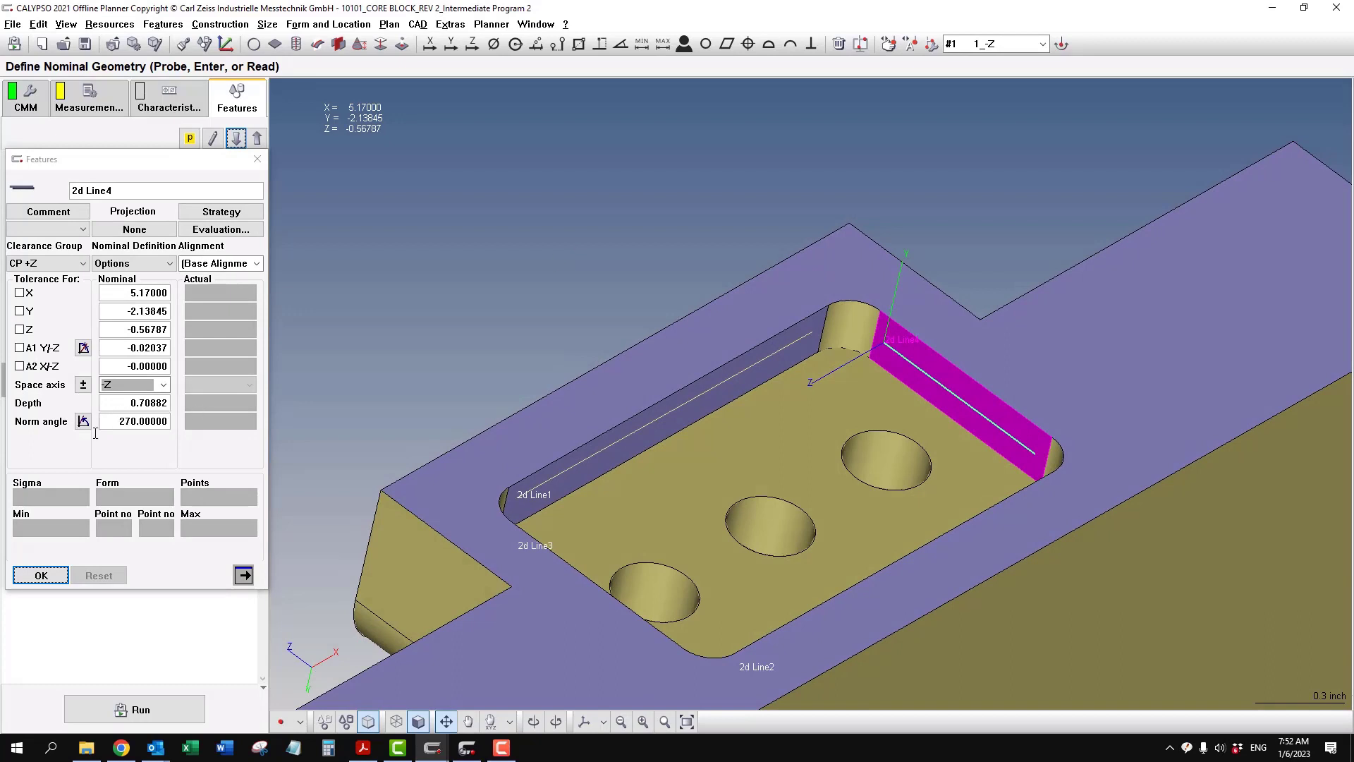
click(22, 576)
click(82, 444)
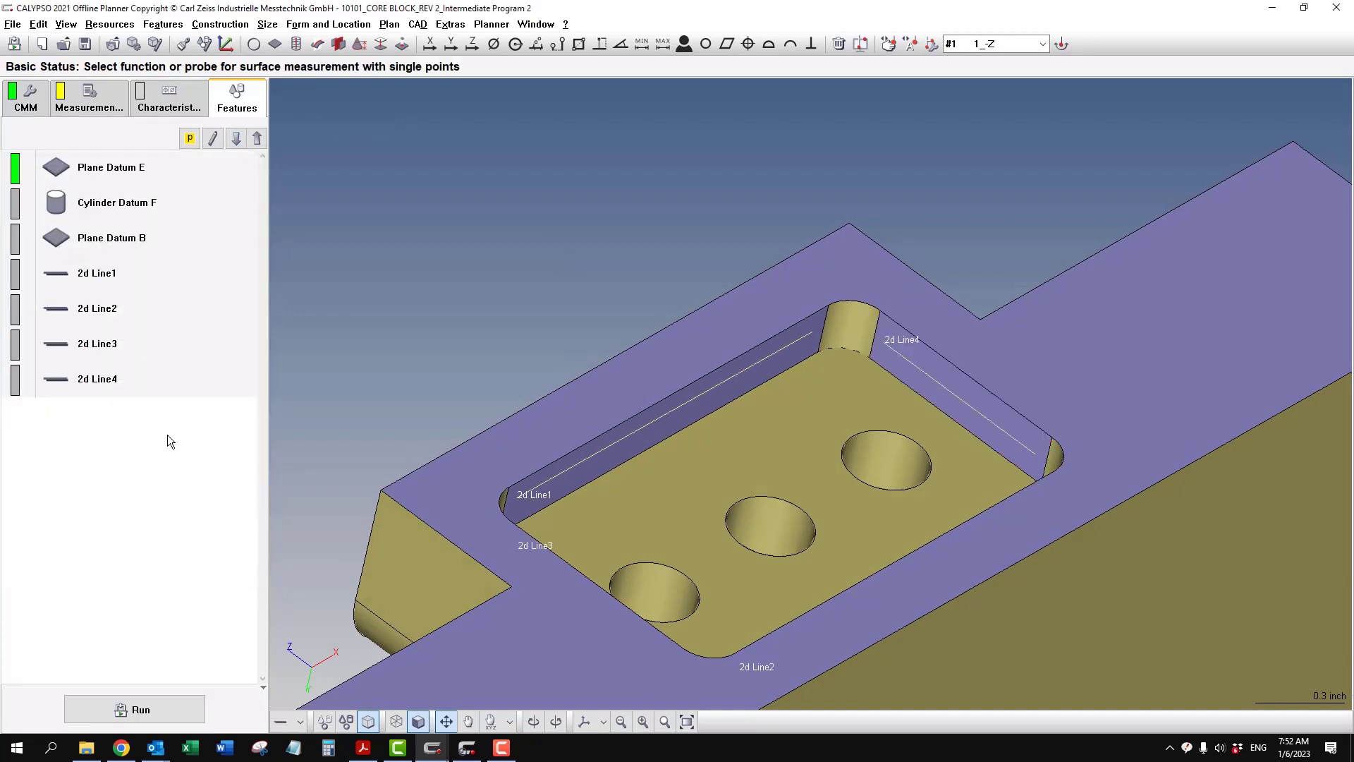
- Check the datum letters on the PDF drawing and rename 2d Line1 as 2d Line K1 and 2d Line2 as 2d Line K2
double_click(164, 282)
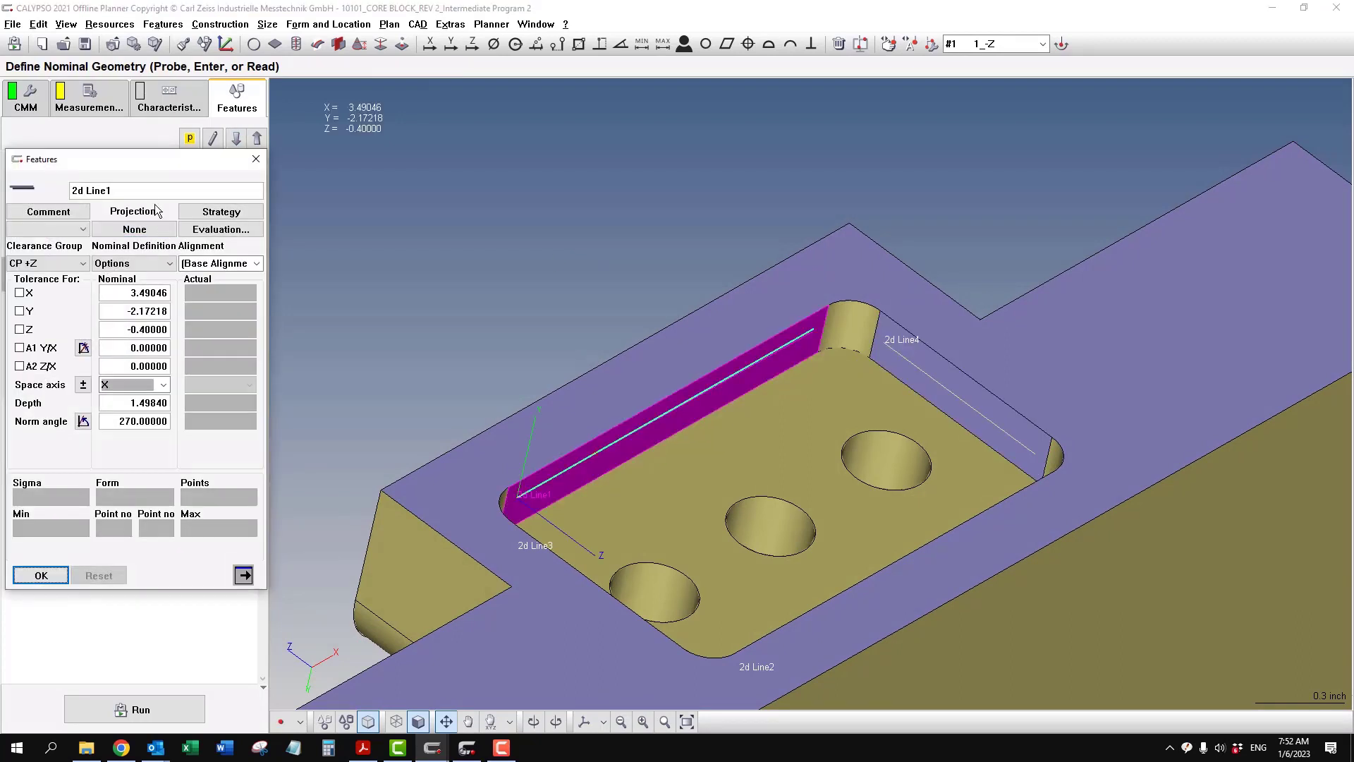
click(362, 747)
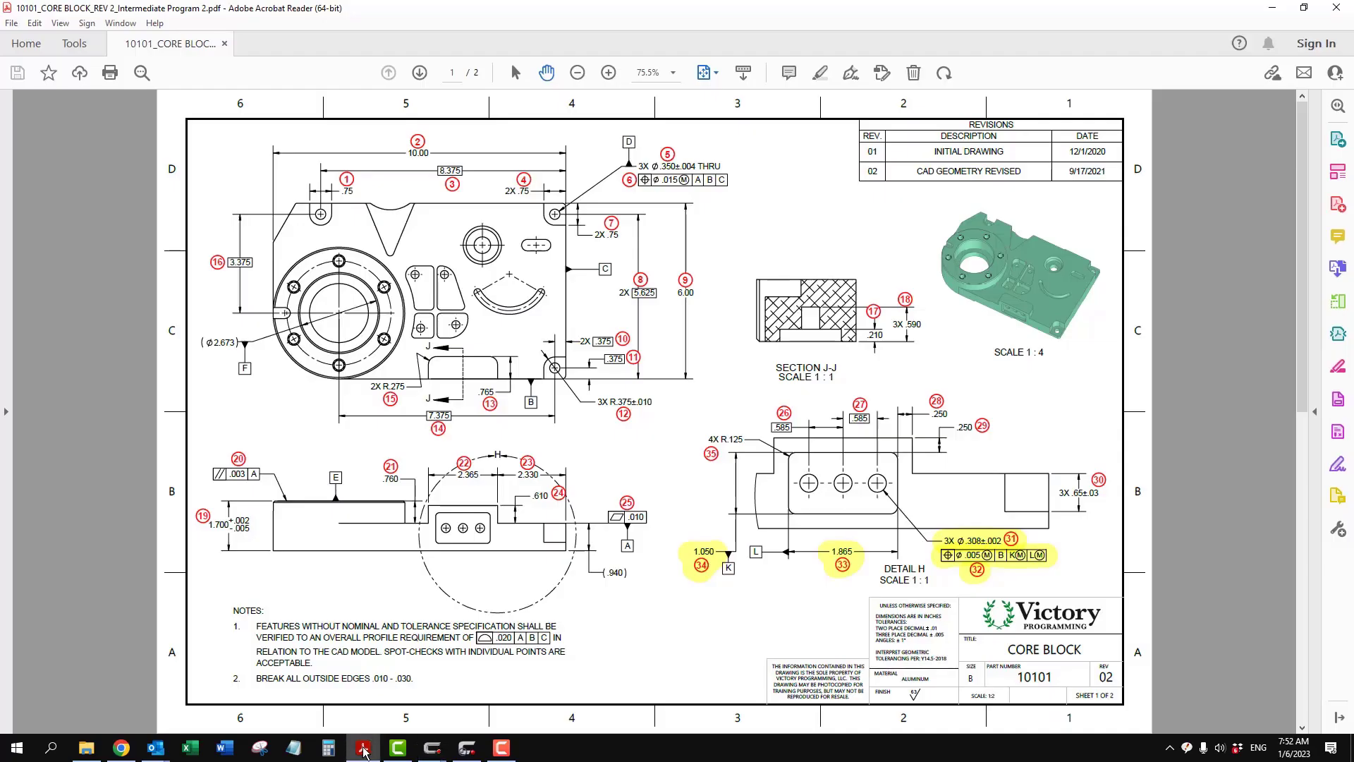
click(363, 747)
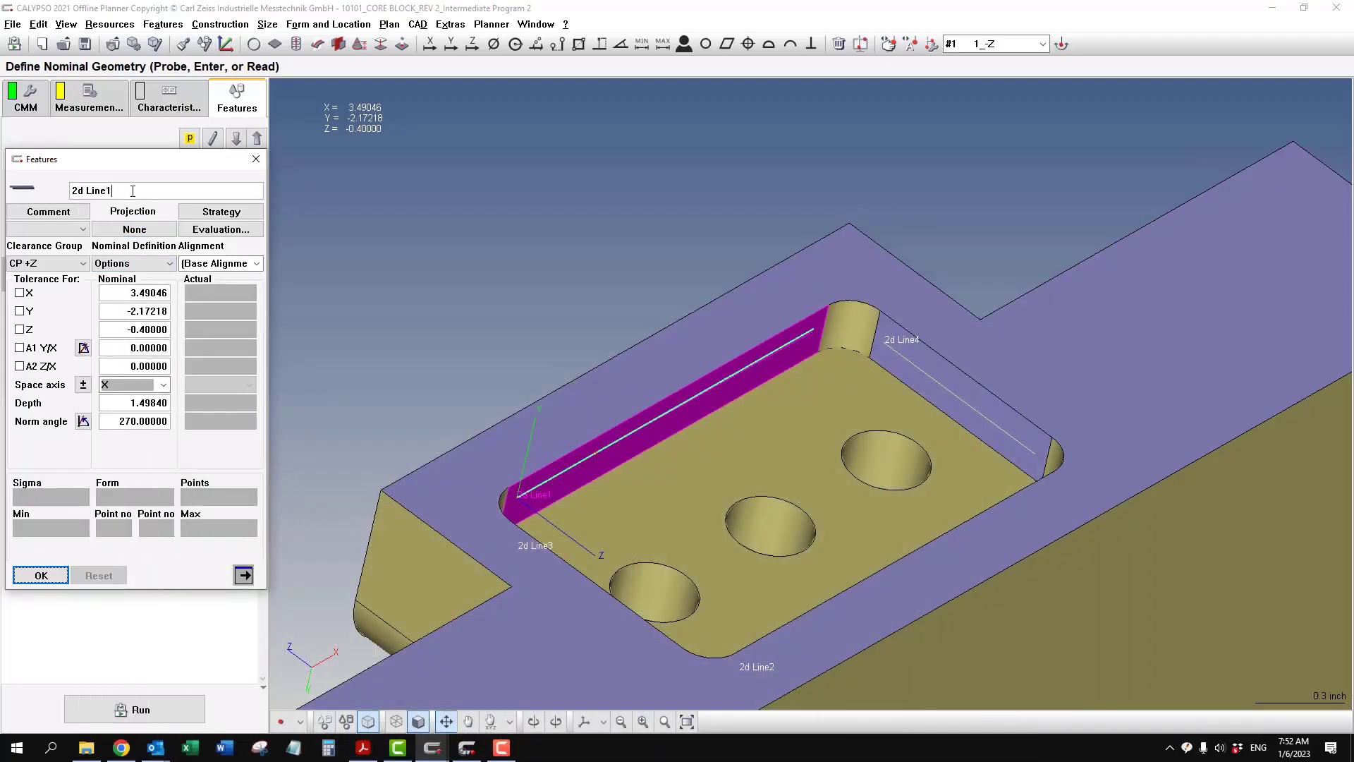
text(K)
click(237, 139)
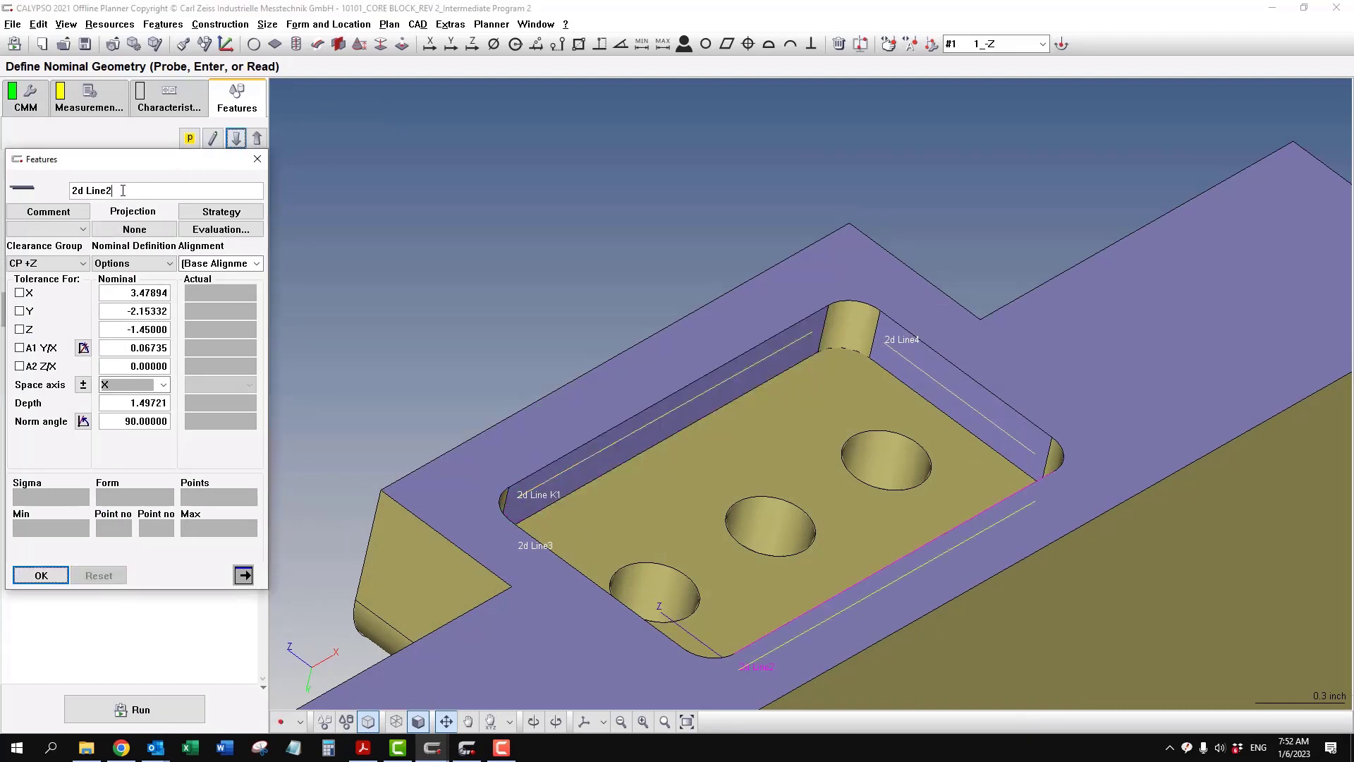
text(K2)
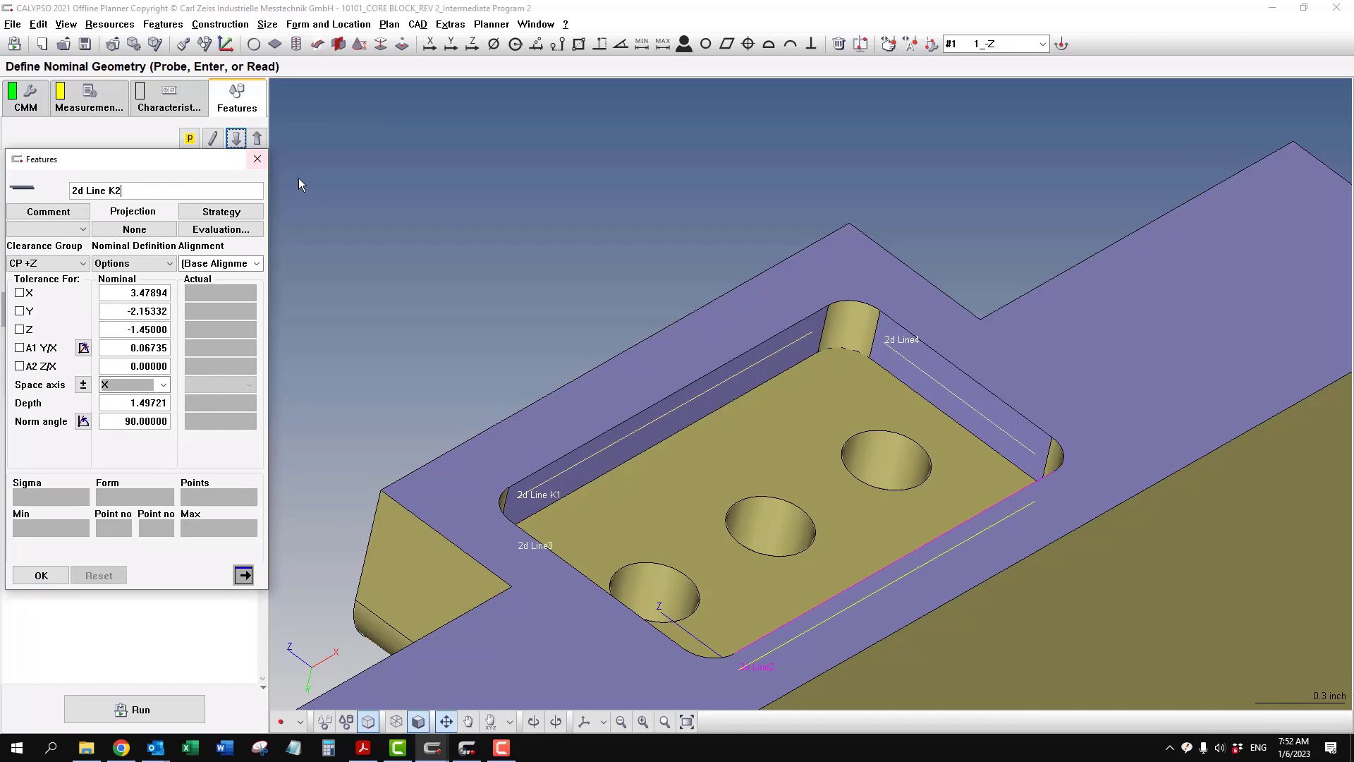
- Rename 2d Line3 as 2d Line L1 and 2d Line4 as 2d Line L2, and accept the feature definition
click(237, 140)
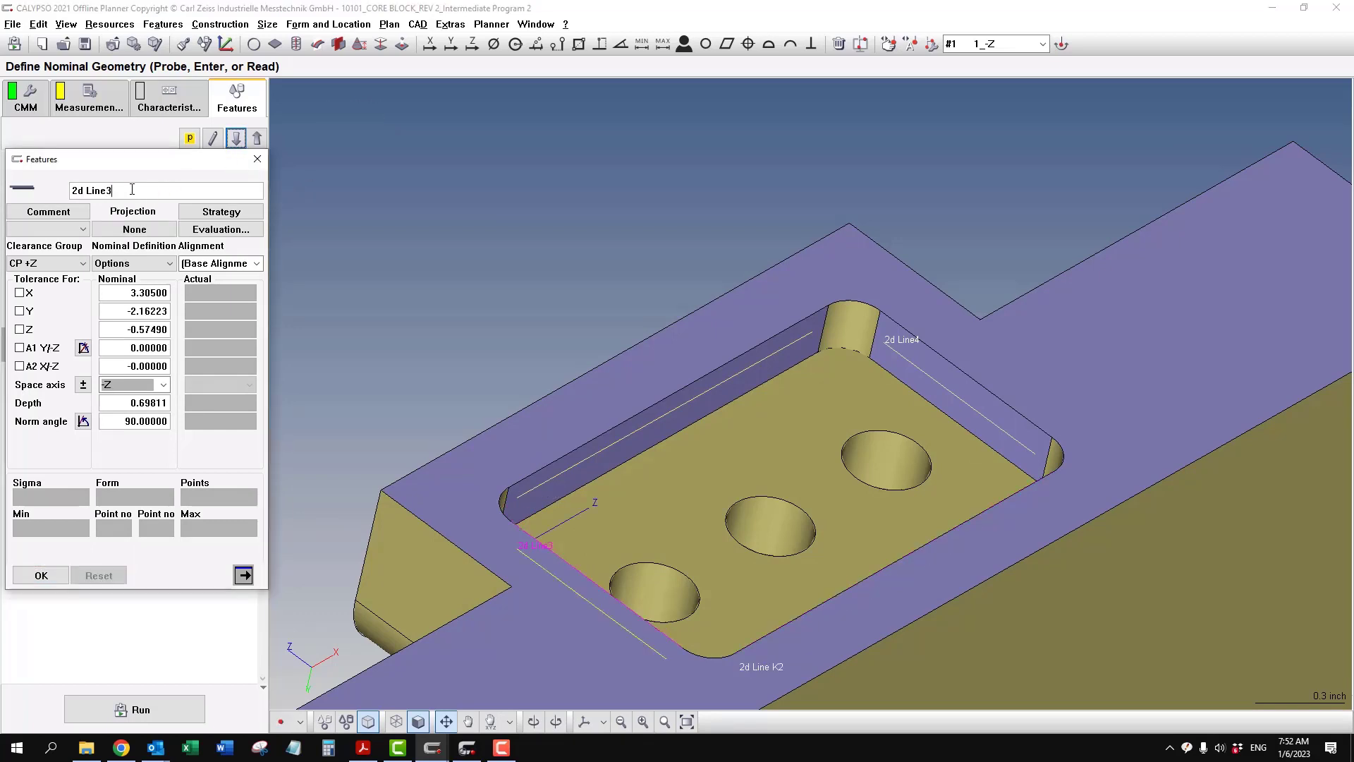
text(L1)
click(237, 140)
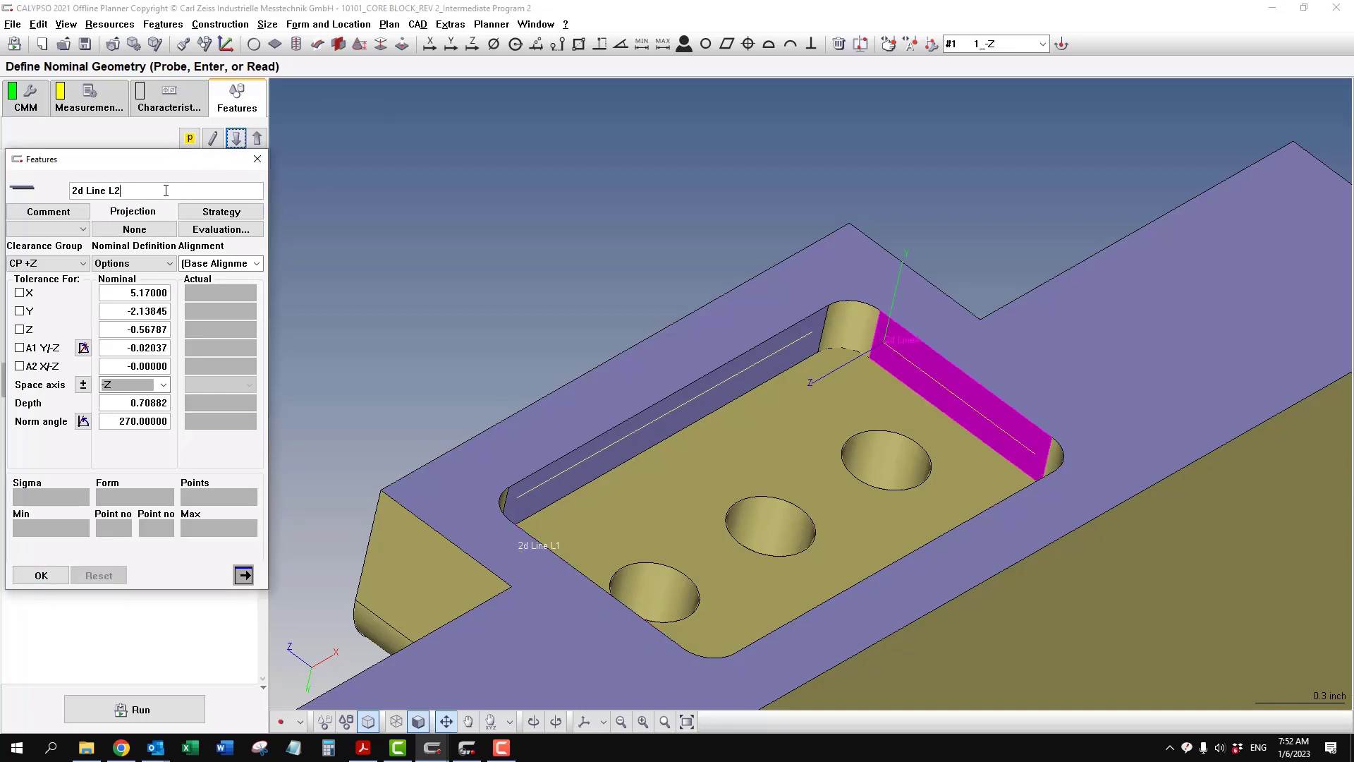
click(39, 574)
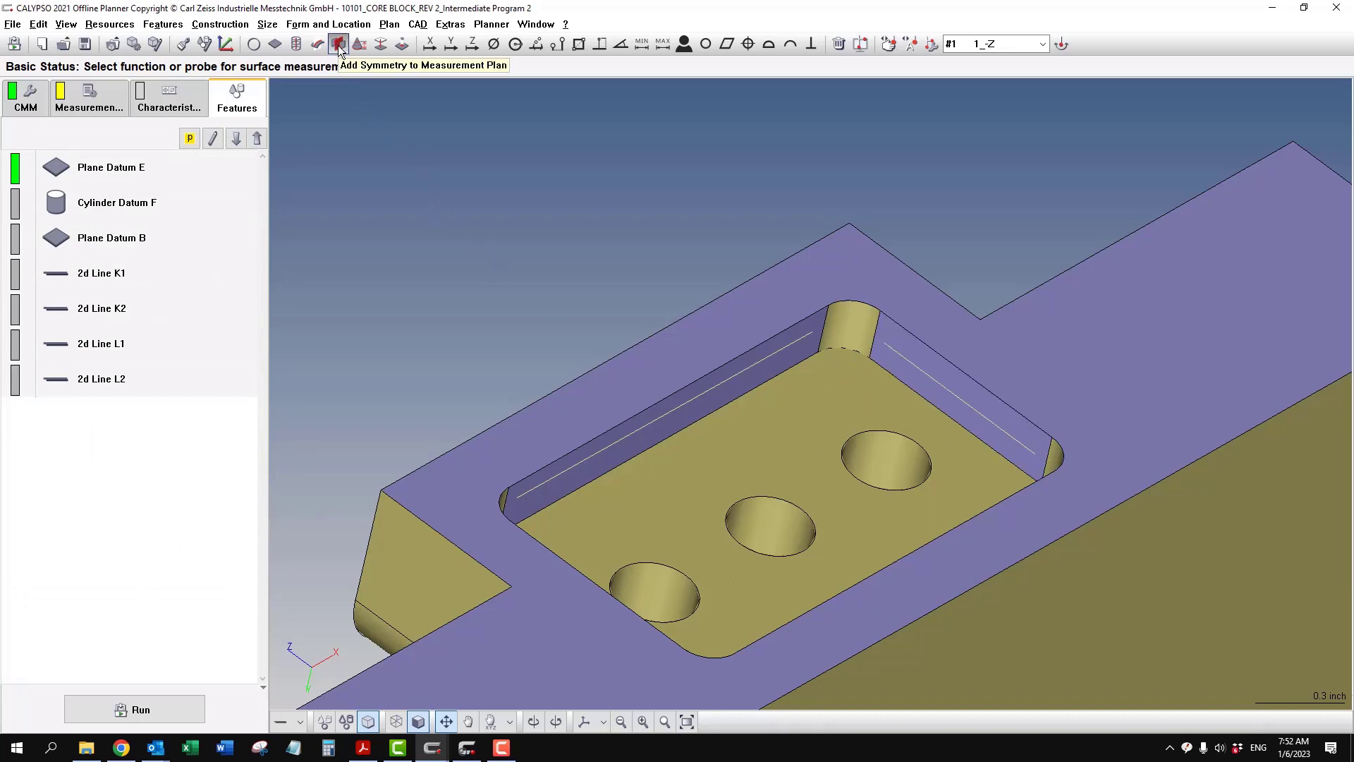
- Add a symmetry construction to the feature list and name it Symmetry Datum K
click(220, 24)
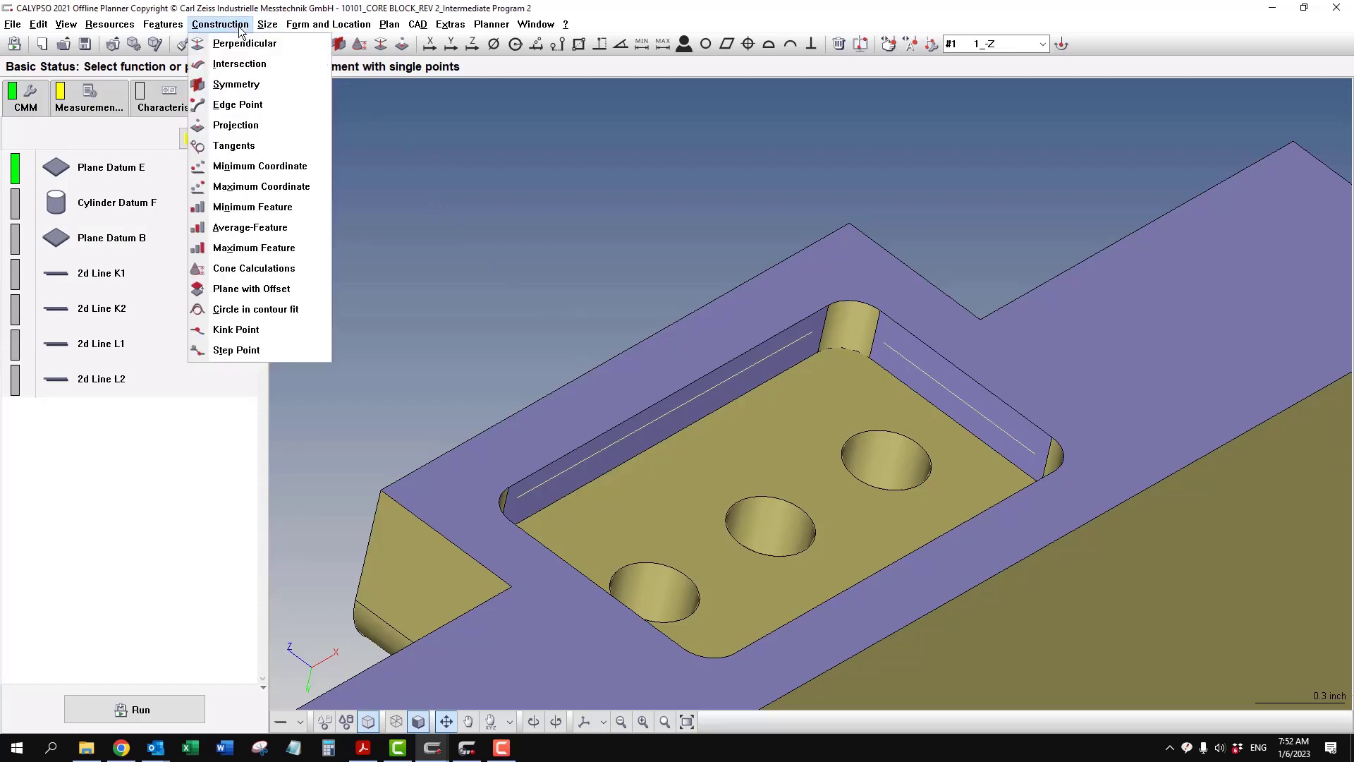
click(236, 84)
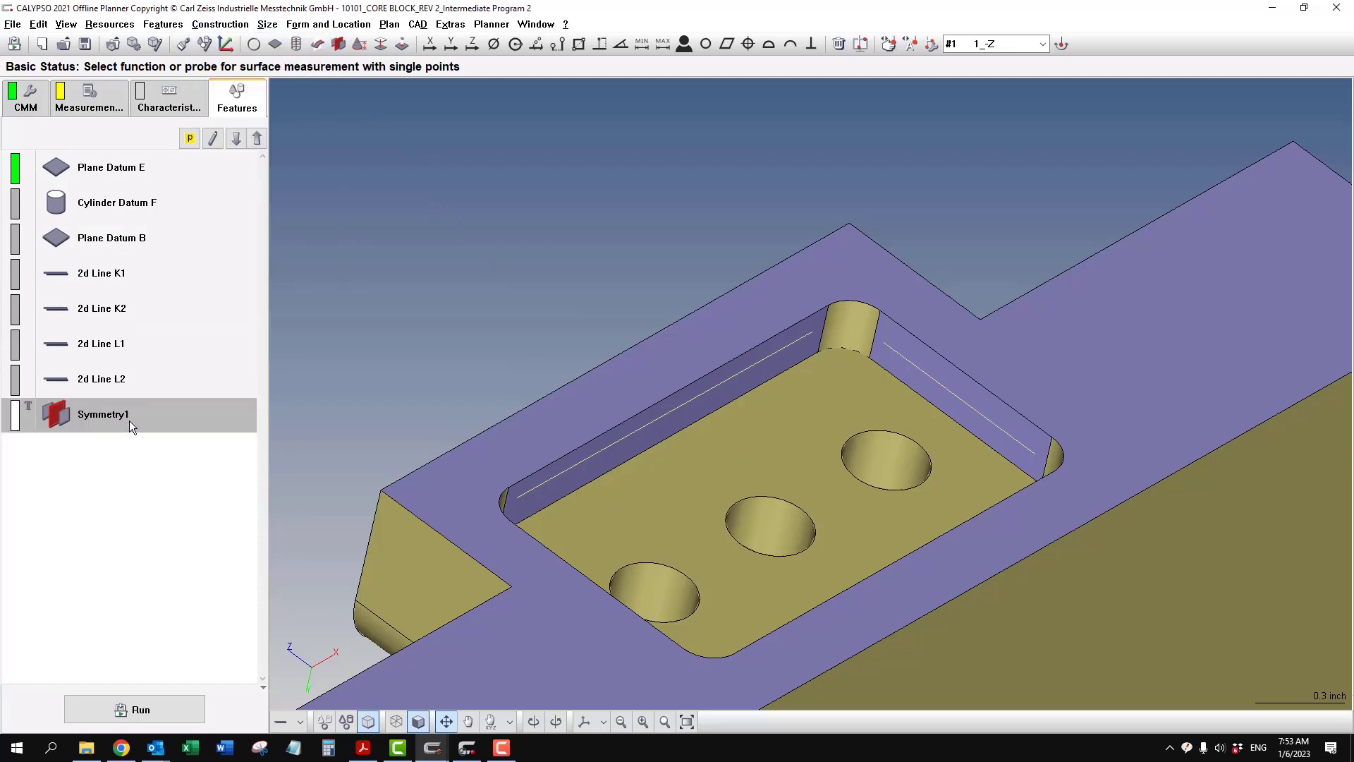
double_click(129, 420)
click(124, 181)
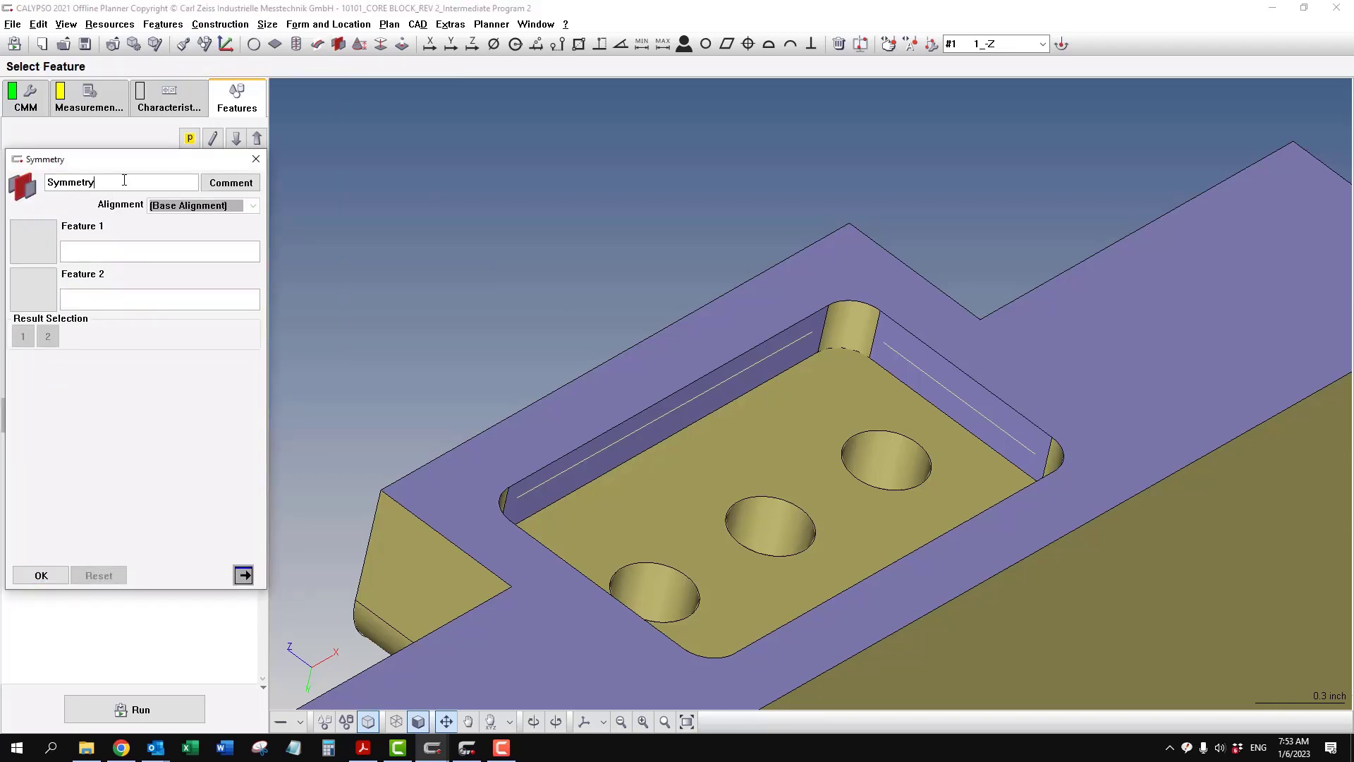
text(Datum K)
- Assign 2d Line K1 and 2d Line K2 from the CAD model as the symmetry's two features and accept it
click(282, 718)
click(352, 491)
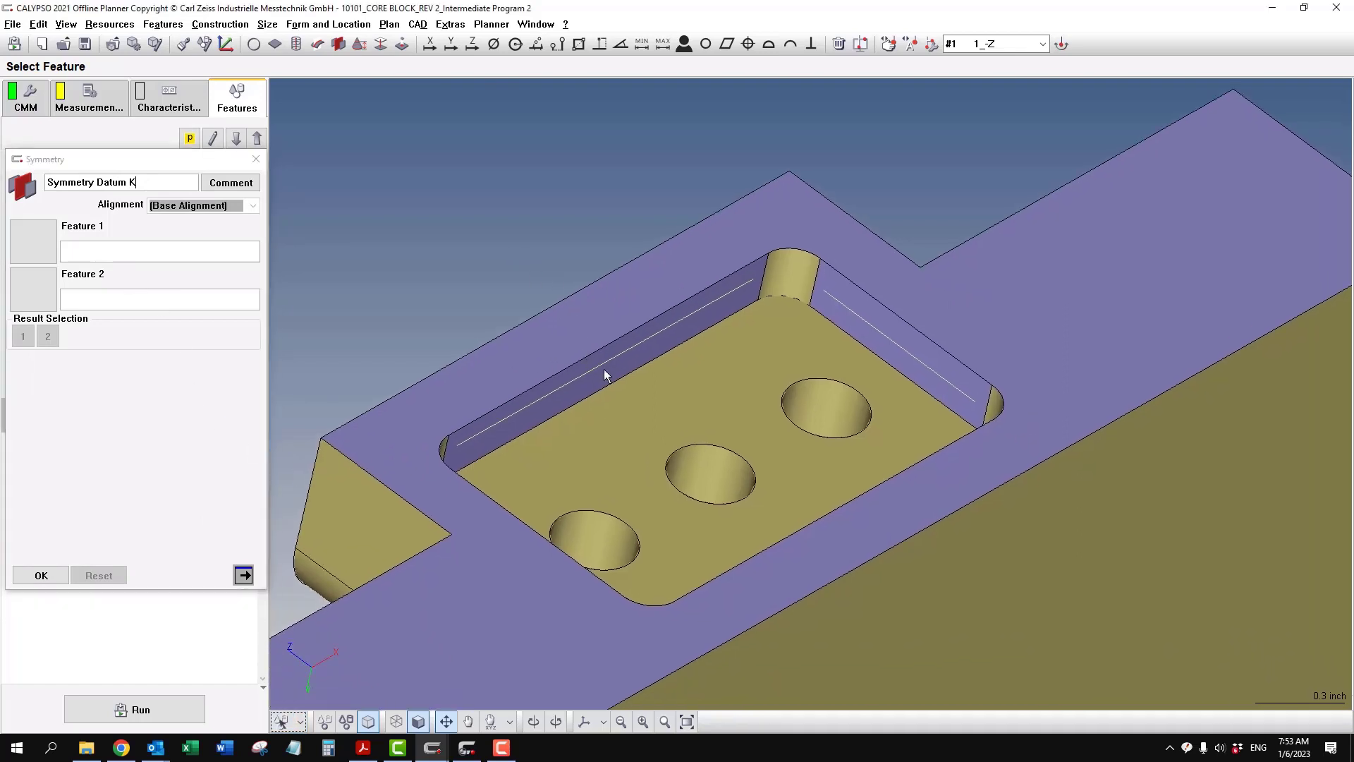
click(604, 370)
middle_drag(696, 429, 788, 530)
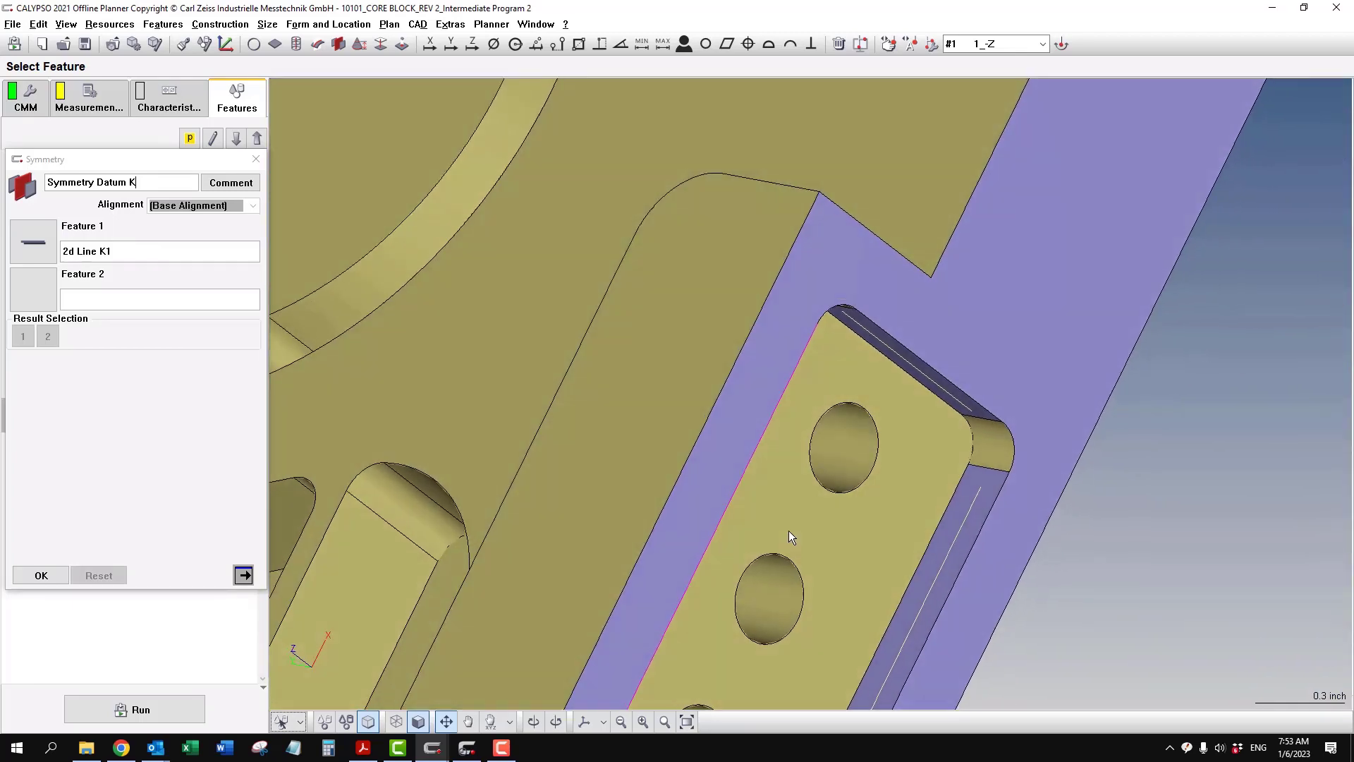
click(935, 575)
scroll(794, 531, down, 3)
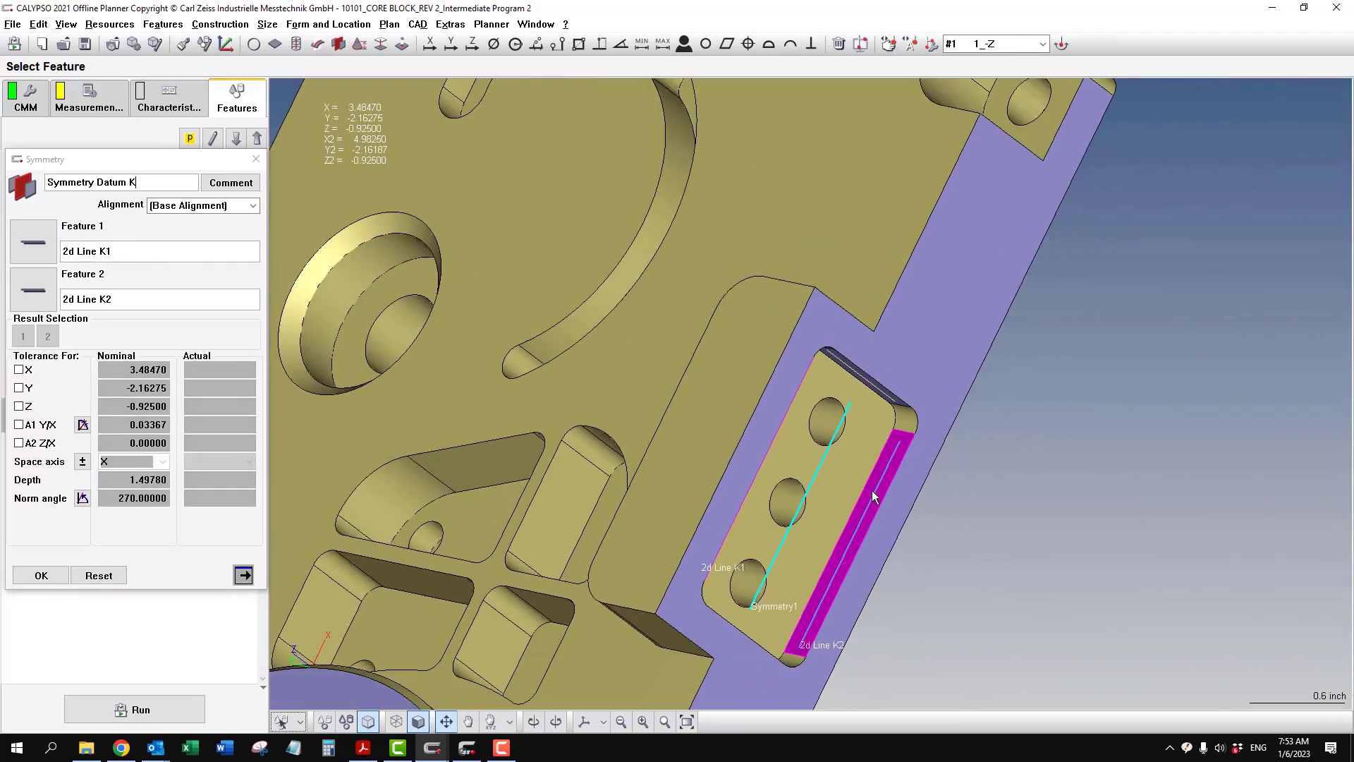
middle_drag(992, 578, 968, 434)
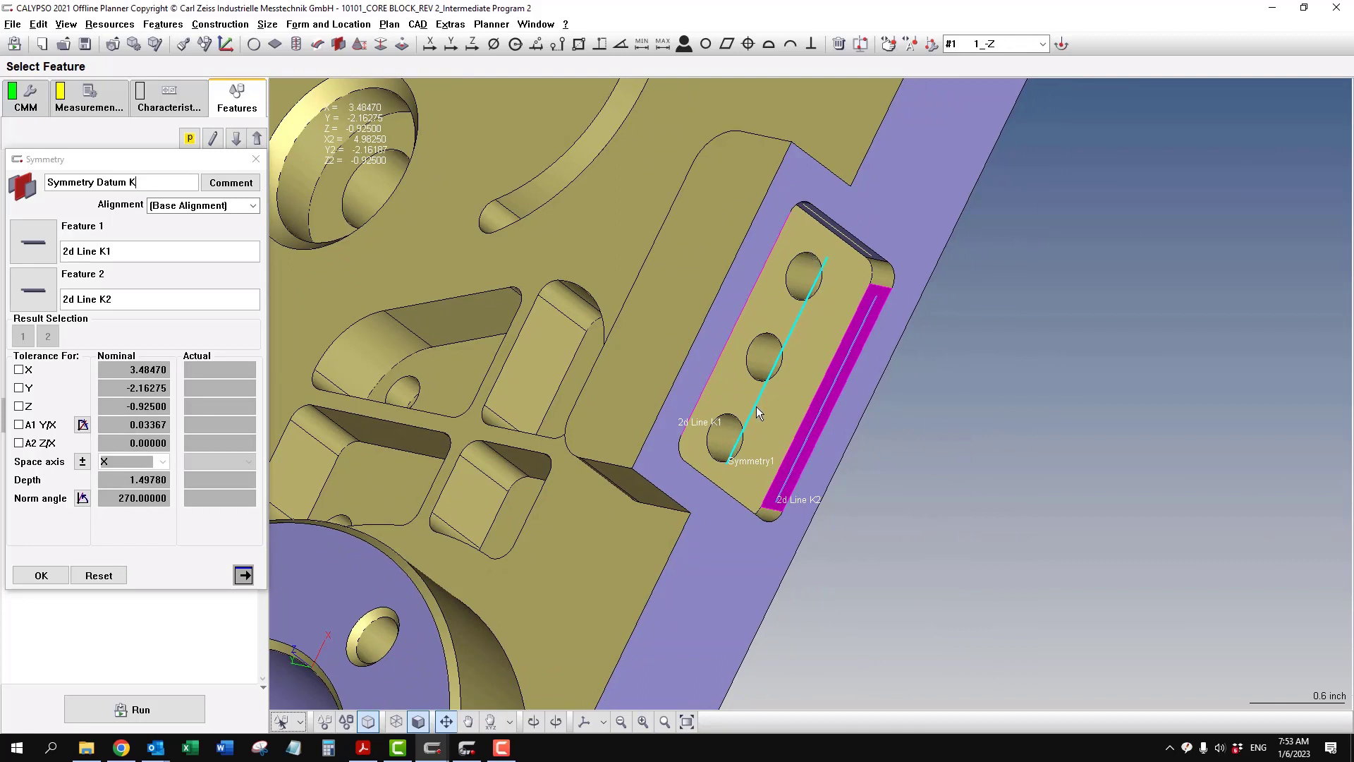
click(40, 576)
- Duplicate Symmetry Datum K, rename the copy Symmetry Datum L, and set its Feature 1 to 2d Line L1
key(ctrl+v)
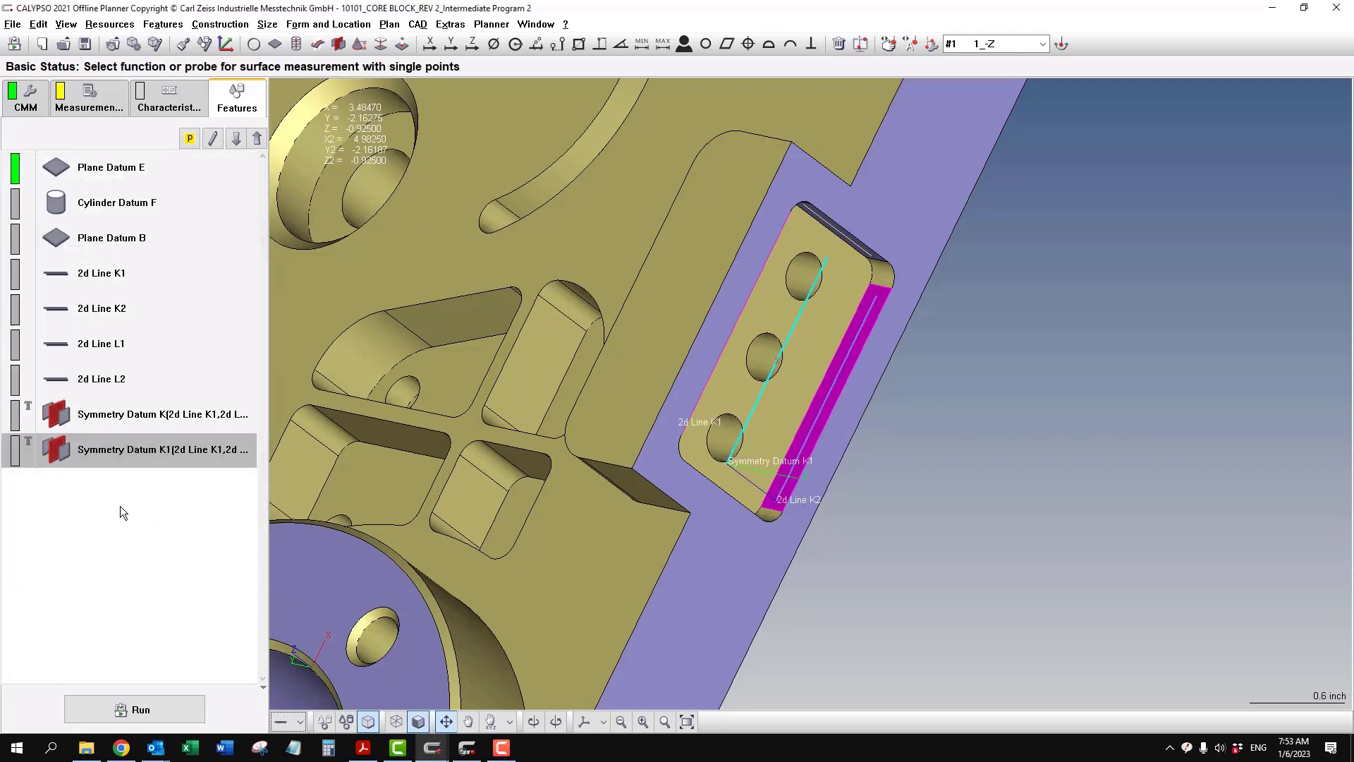
double_click(121, 453)
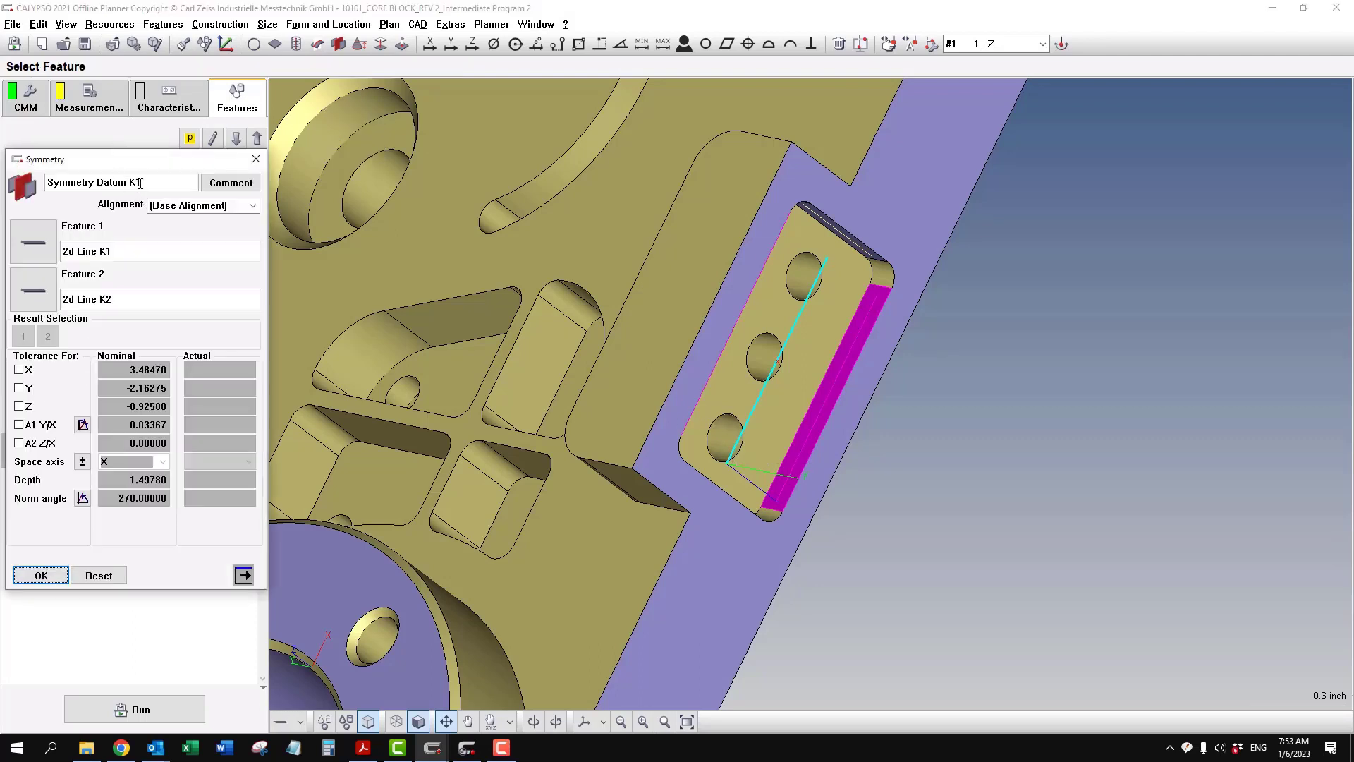
drag(141, 184, 133, 183)
text(Line L)
key(Return)
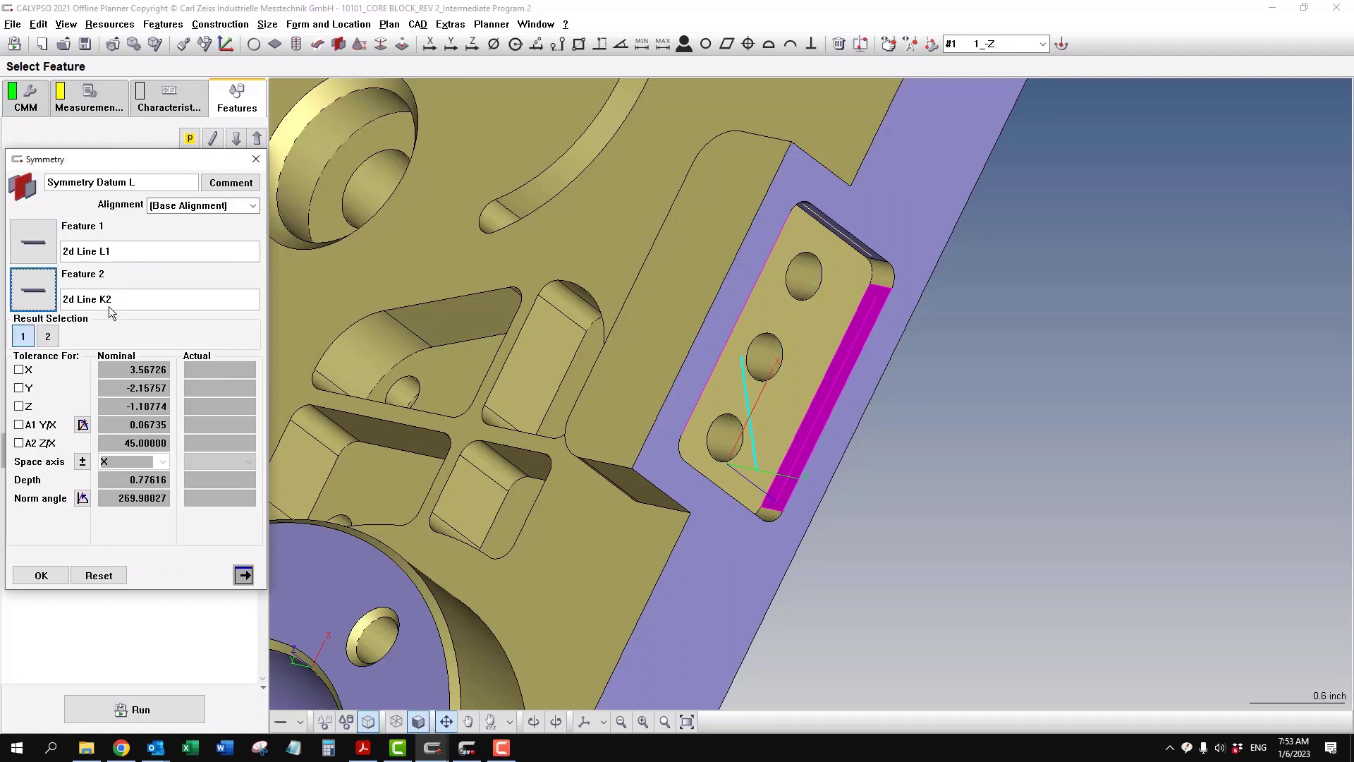
- Set Feature 2 of Symmetry Datum L to 2d Line L2 and accept the symmetry definition
click(105, 299)
drag(113, 299, 101, 299)
text(L)
key(Return)
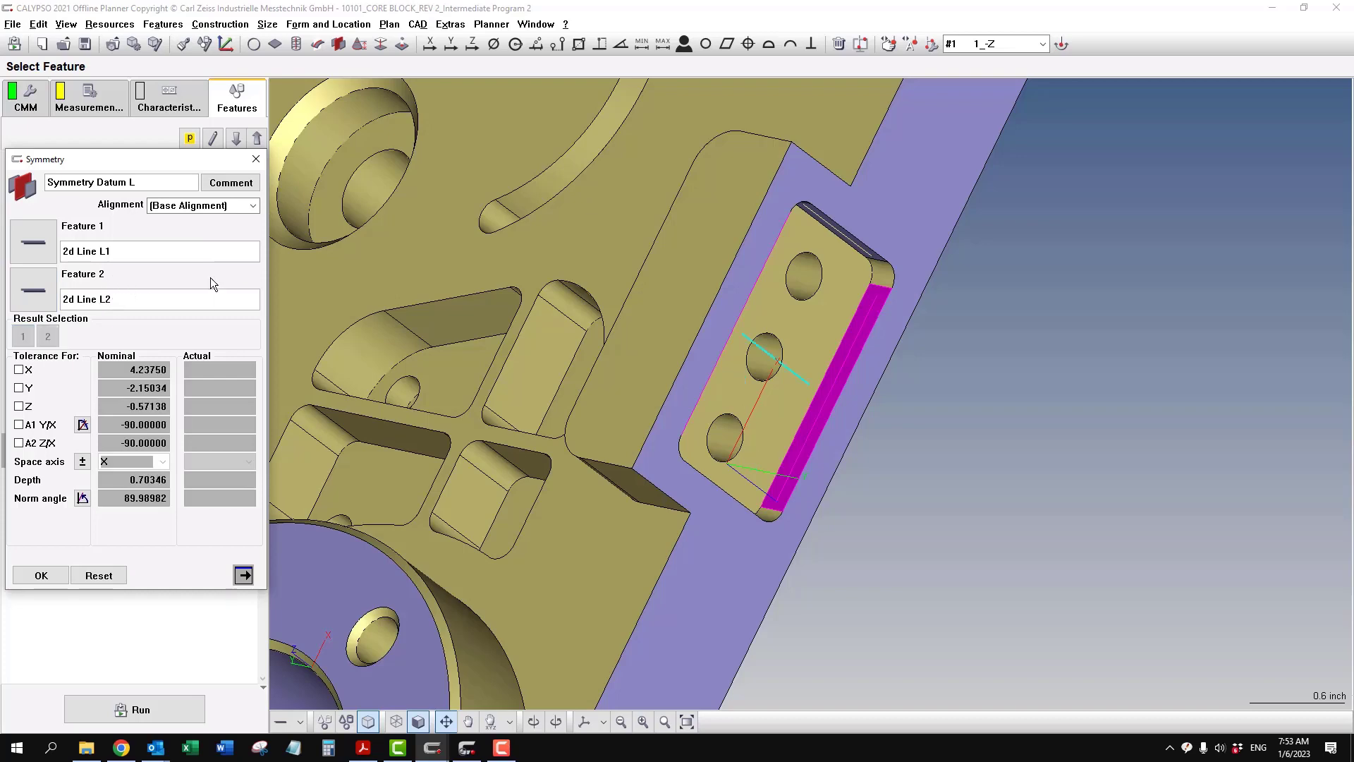
drag(860, 543, 667, 481)
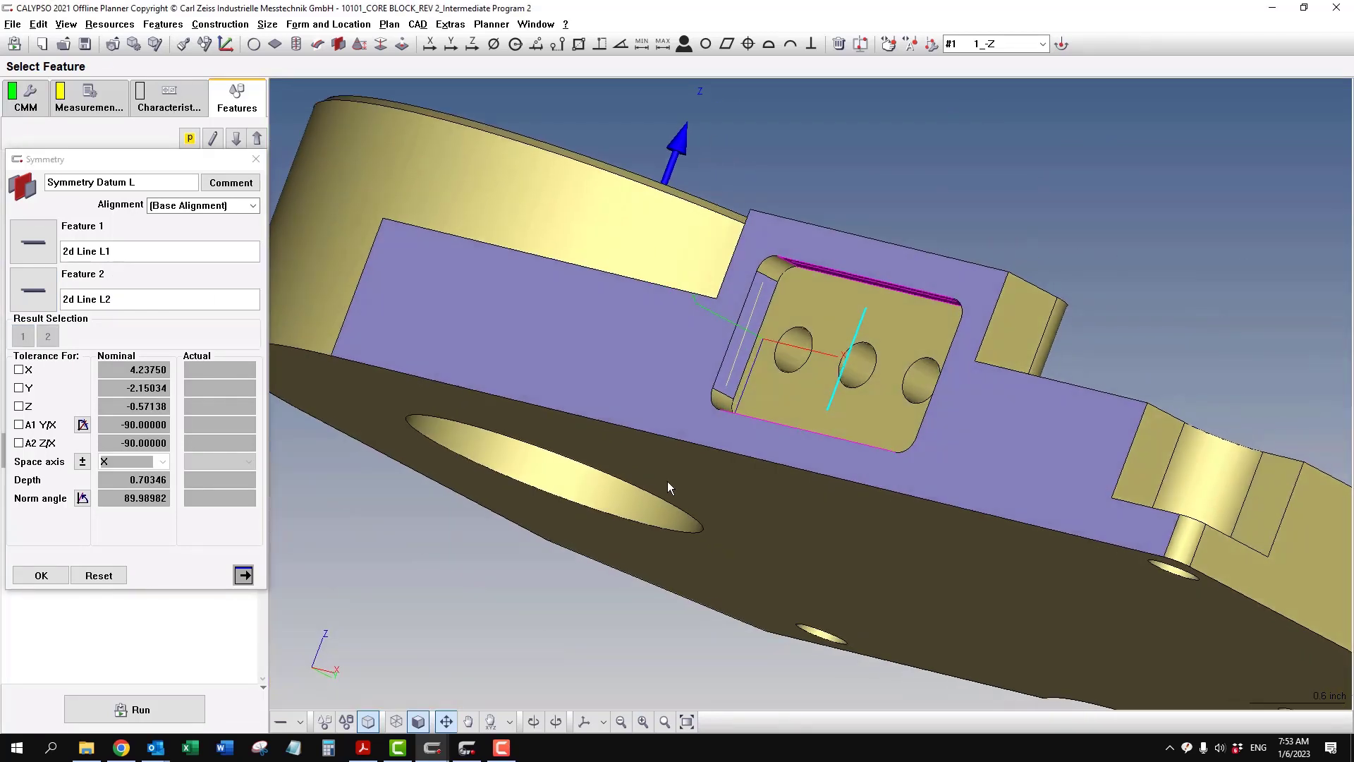
click(40, 575)
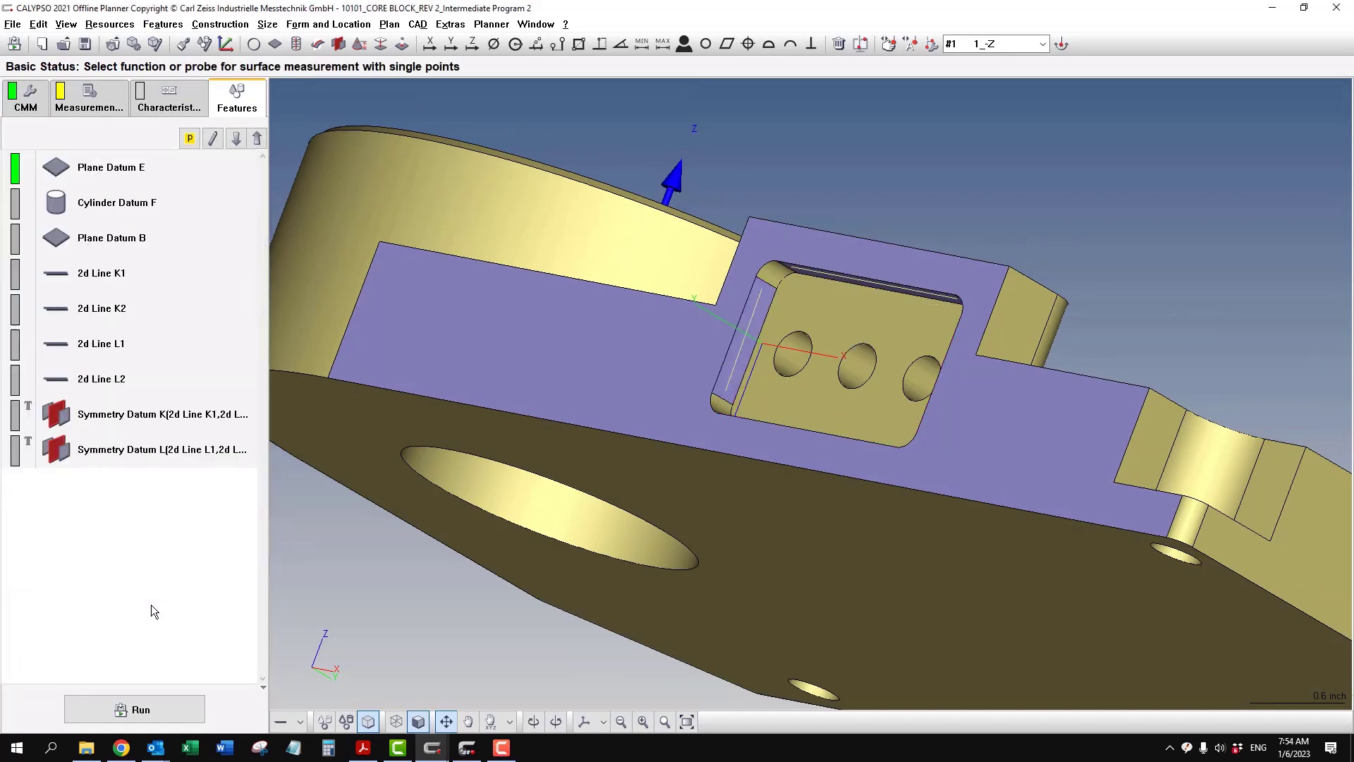
- Switch the CAD pick mode to Define Circle on a Cylinder for the three pocket holes
drag(749, 372, 631, 438)
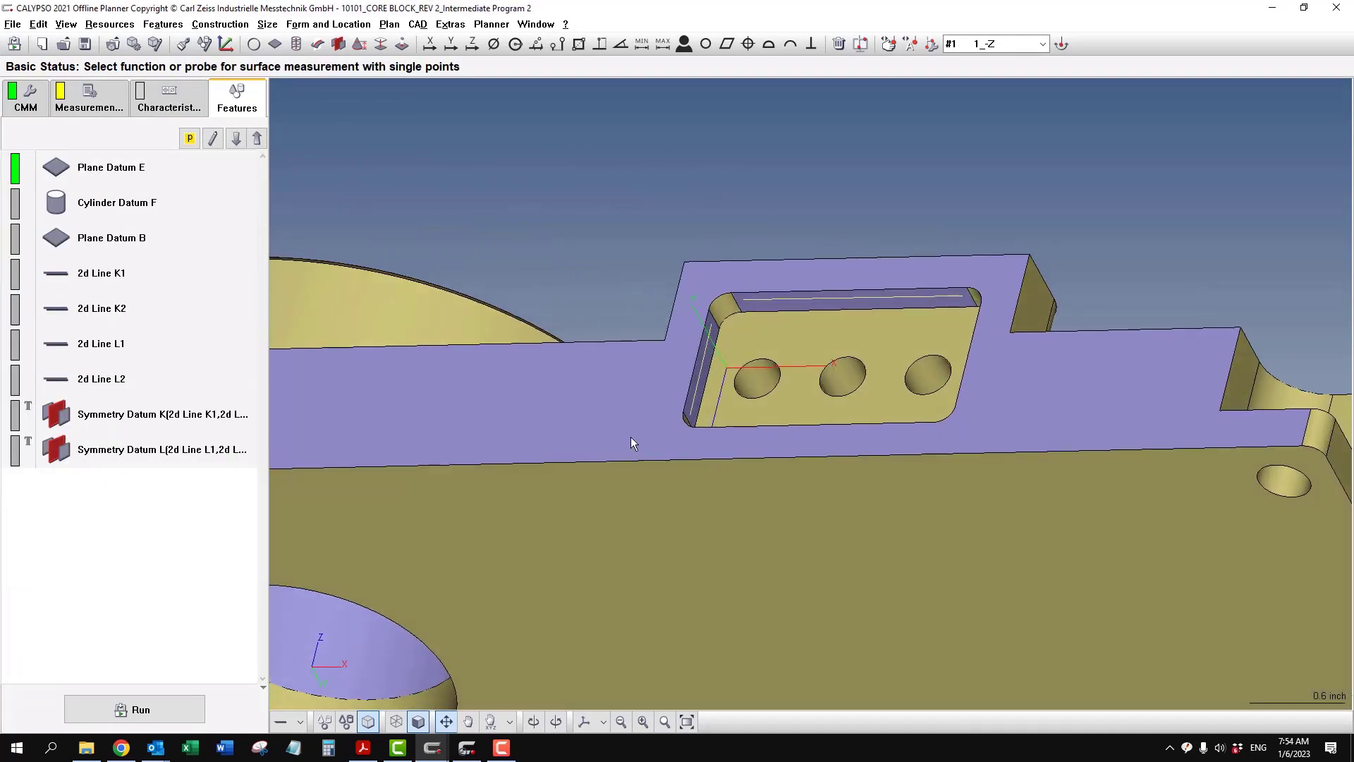
click(299, 721)
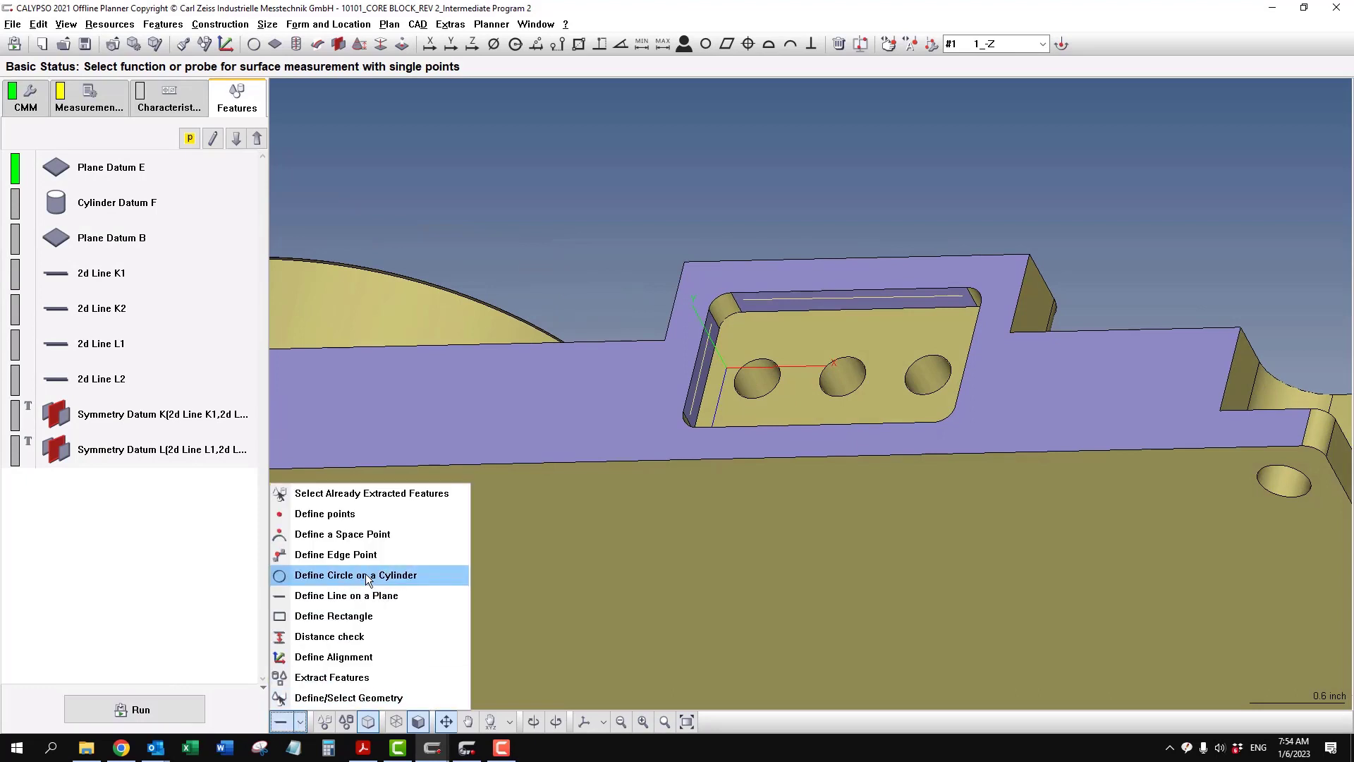
click(367, 576)
drag(637, 319, 625, 379)
scroll(640, 443, up, 5)
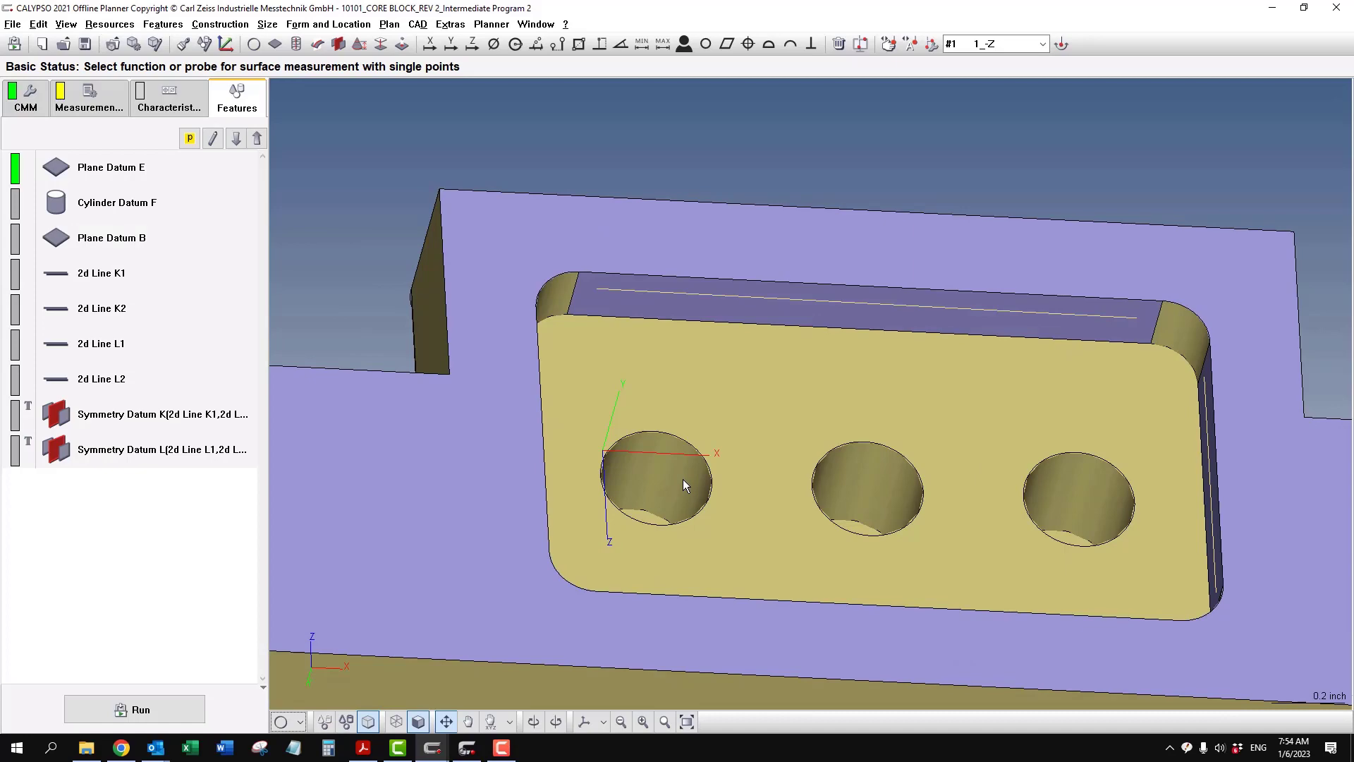
- Examine the depth of the pocket holes in wireframe and check their callout on the PDF drawing
click(418, 722)
mouse_move(598, 575)
middle_down()
mouse_move(591, 513)
mouse_move(607, 467)
mouse_move(653, 447)
middle_up()
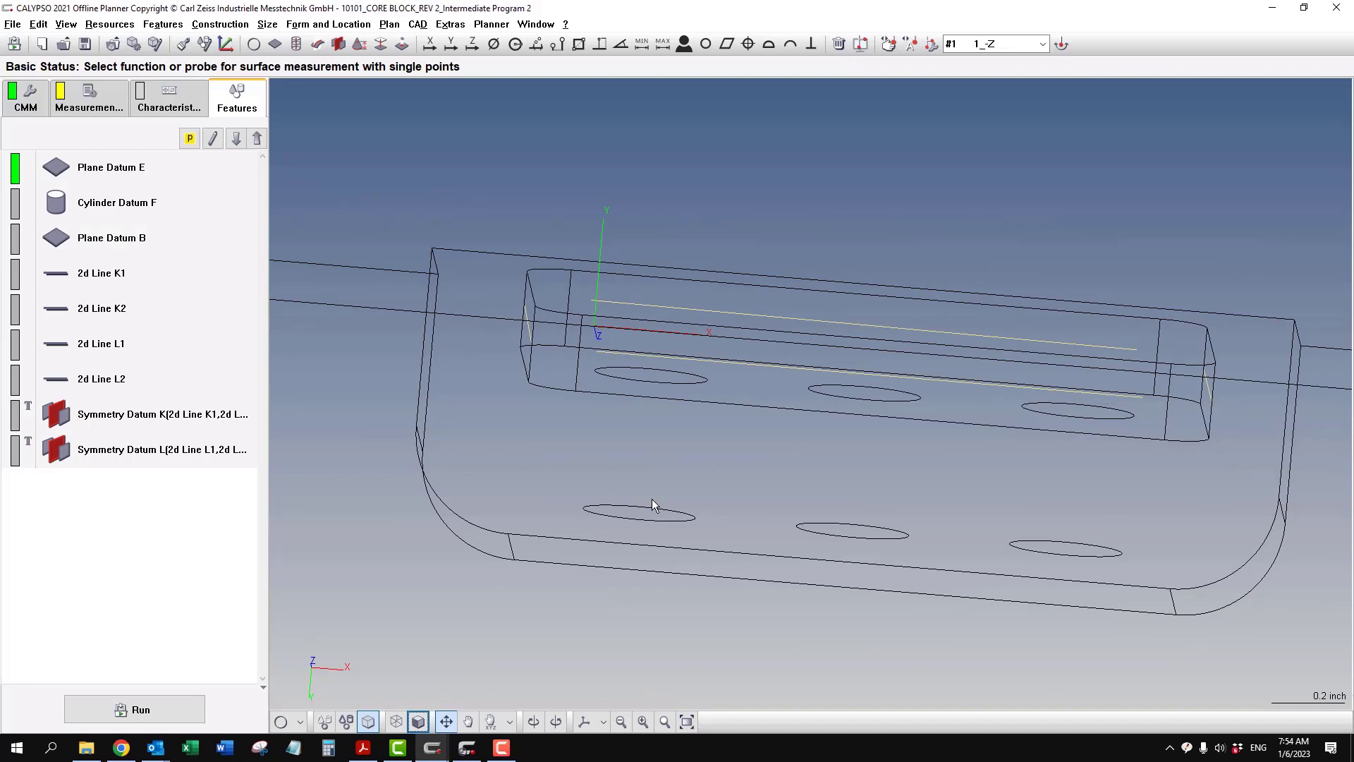
middle_drag(652, 497, 621, 554)
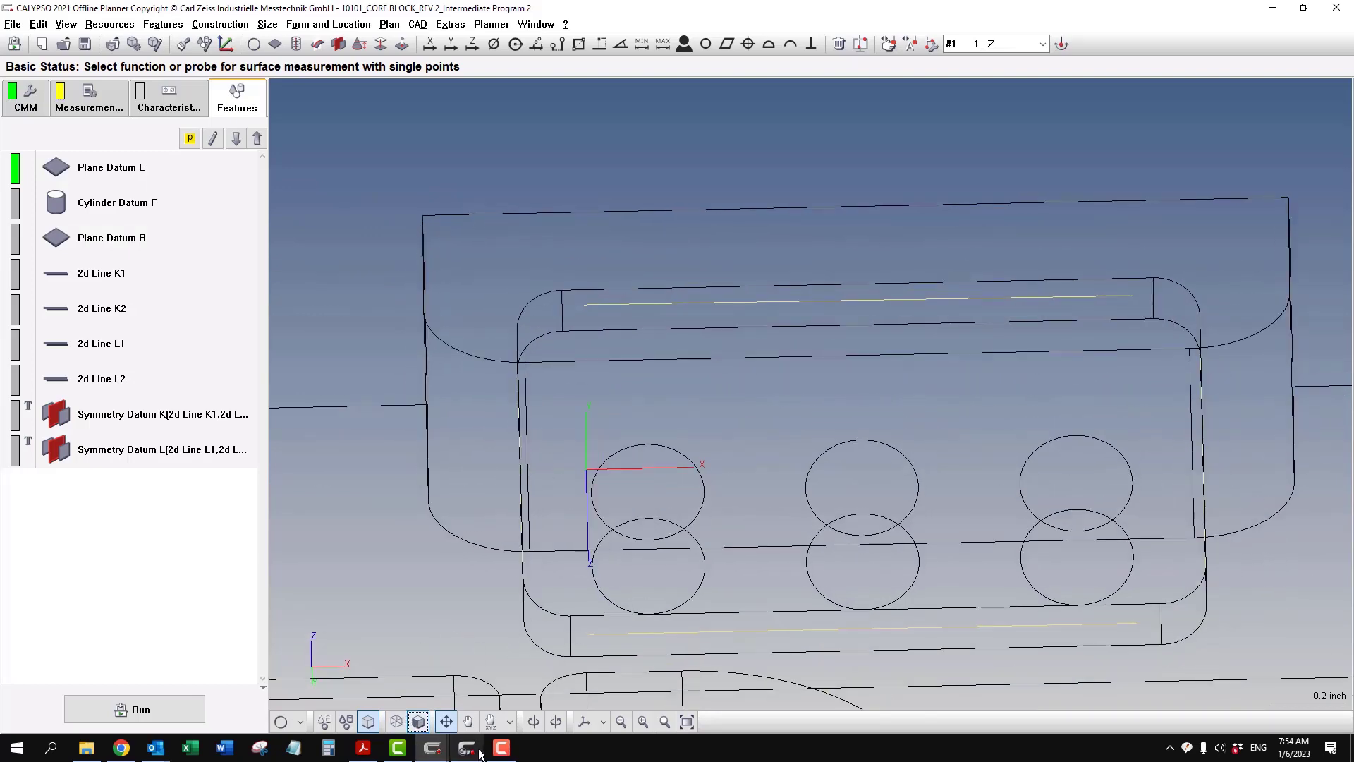
click(365, 750)
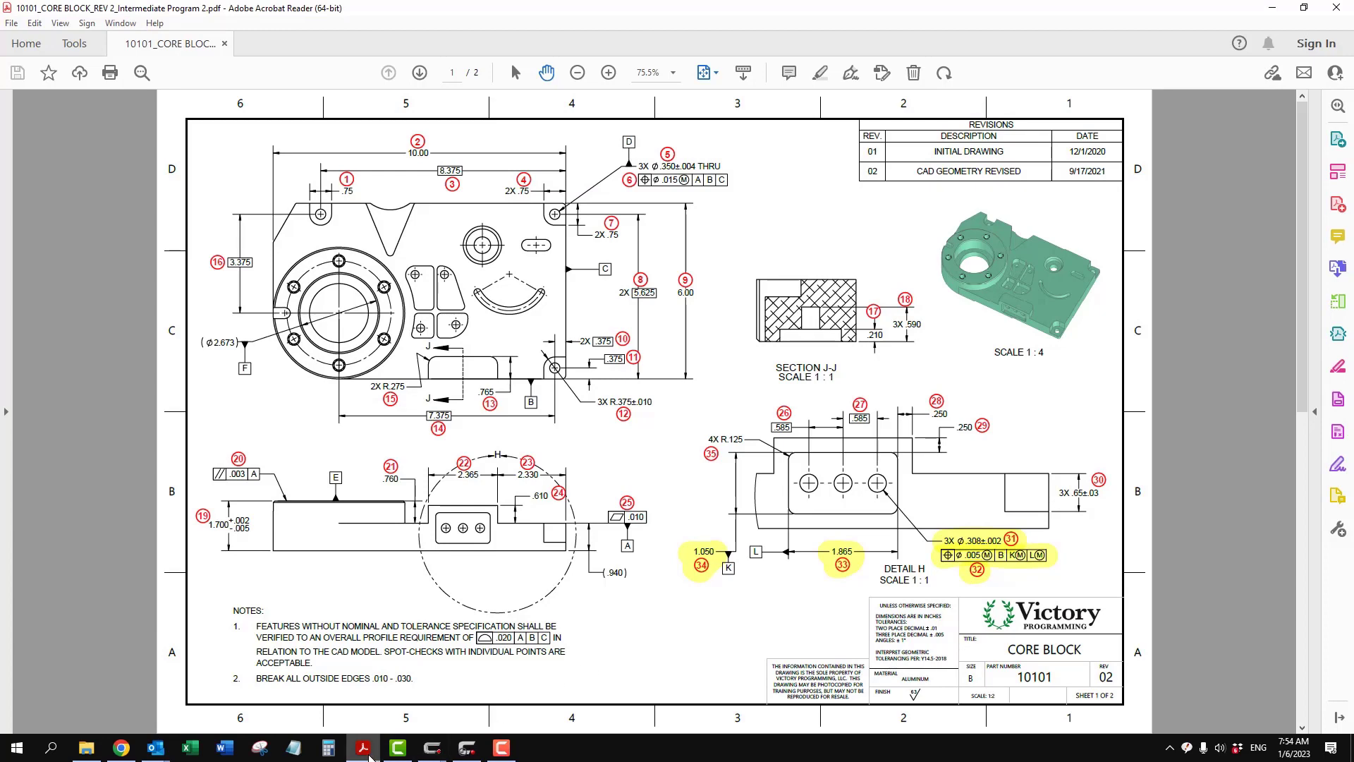
mouse_move(433, 749)
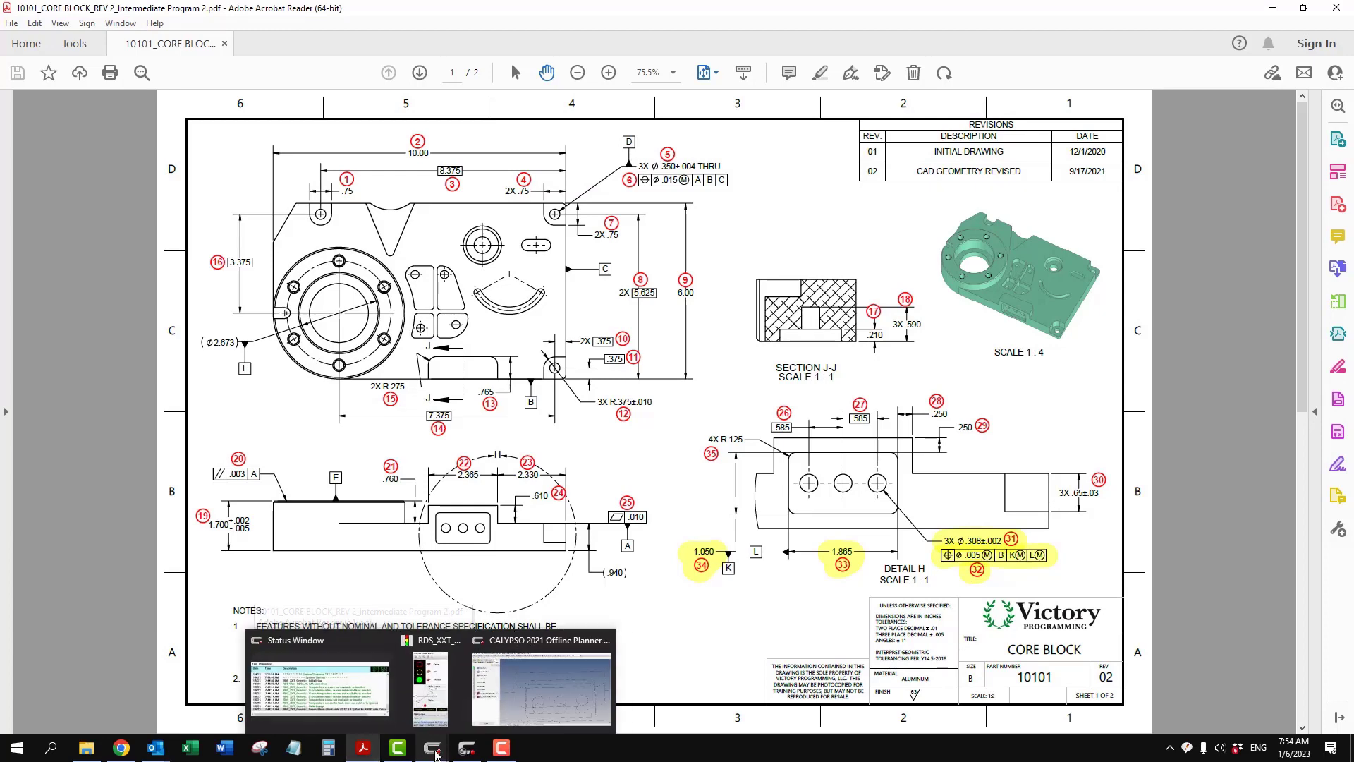
click(545, 677)
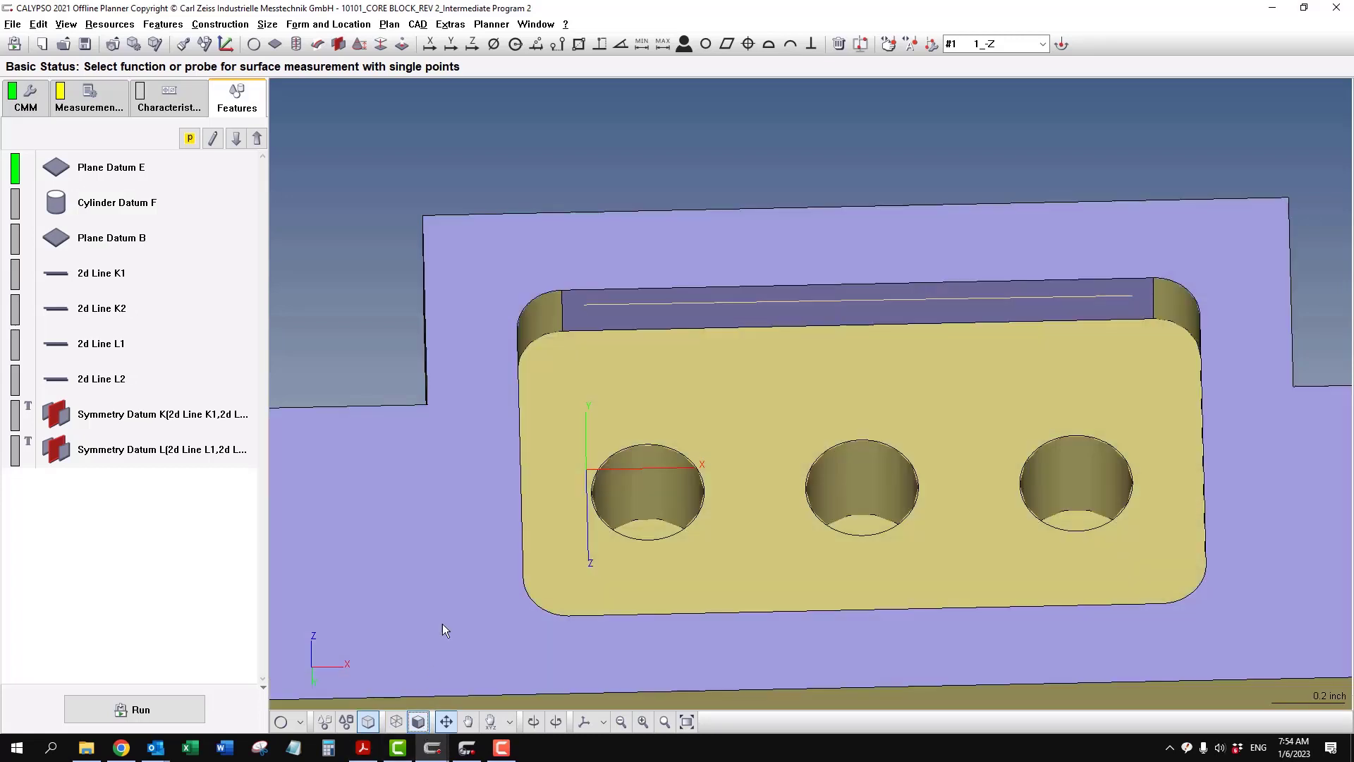
- Define a circle on the cylindrical wall of each of the three pocket holes and open Circle1's definition
click(300, 721)
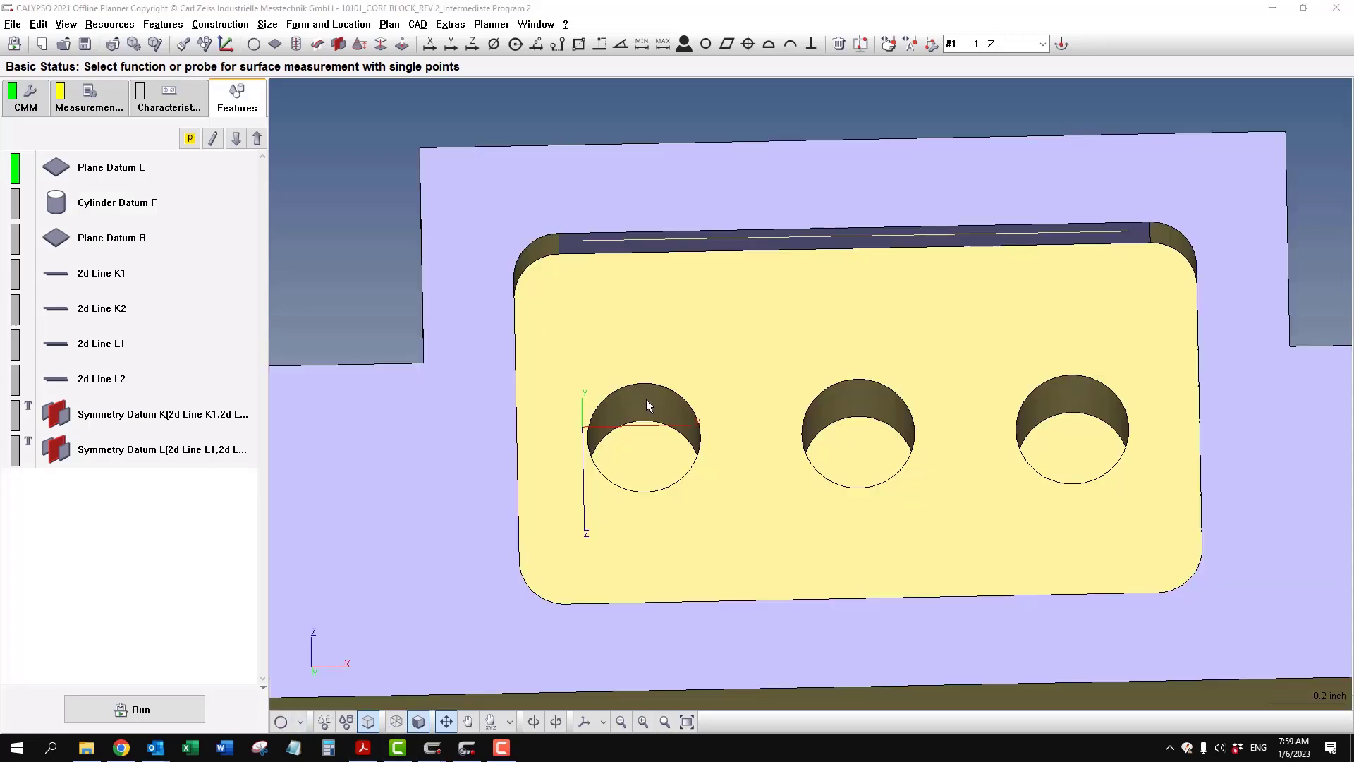
click(671, 409)
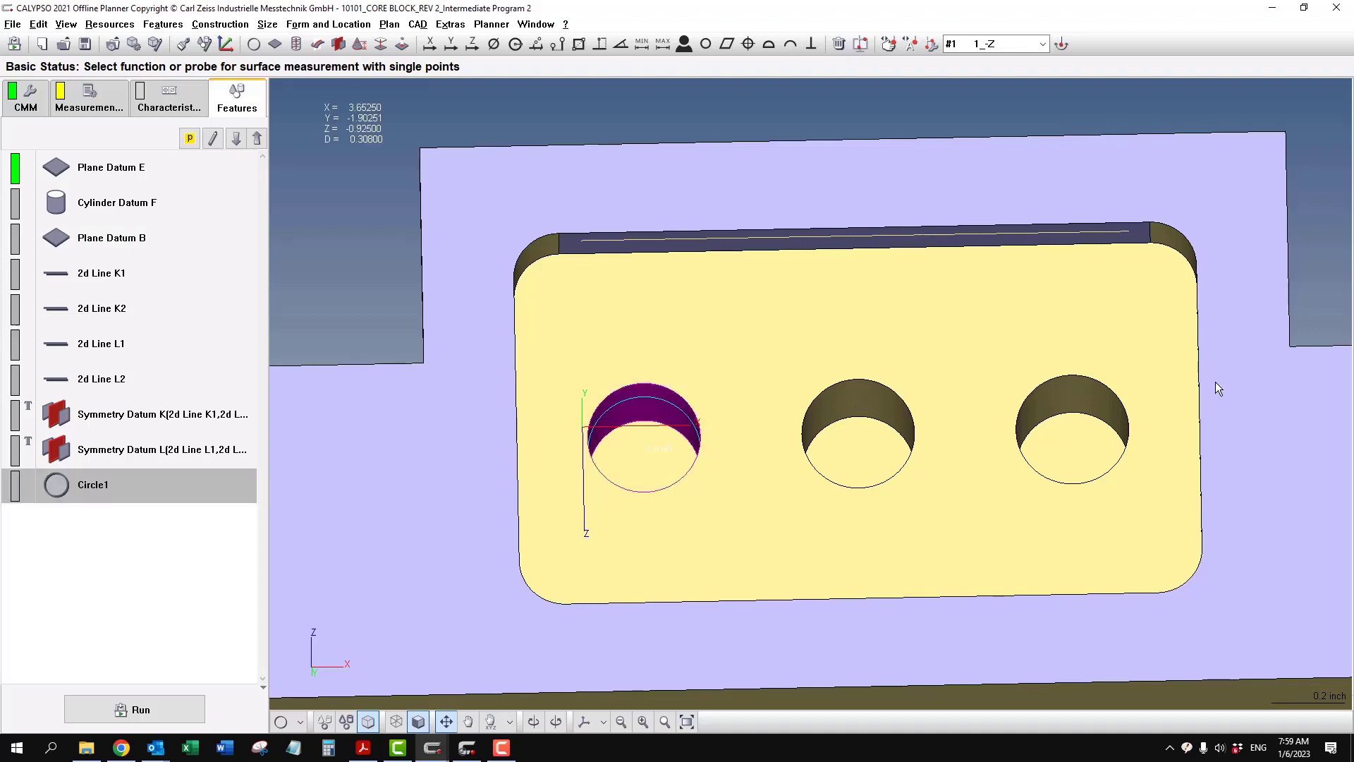
click(1067, 404)
drag(592, 429, 598, 375)
drag(599, 375, 598, 367)
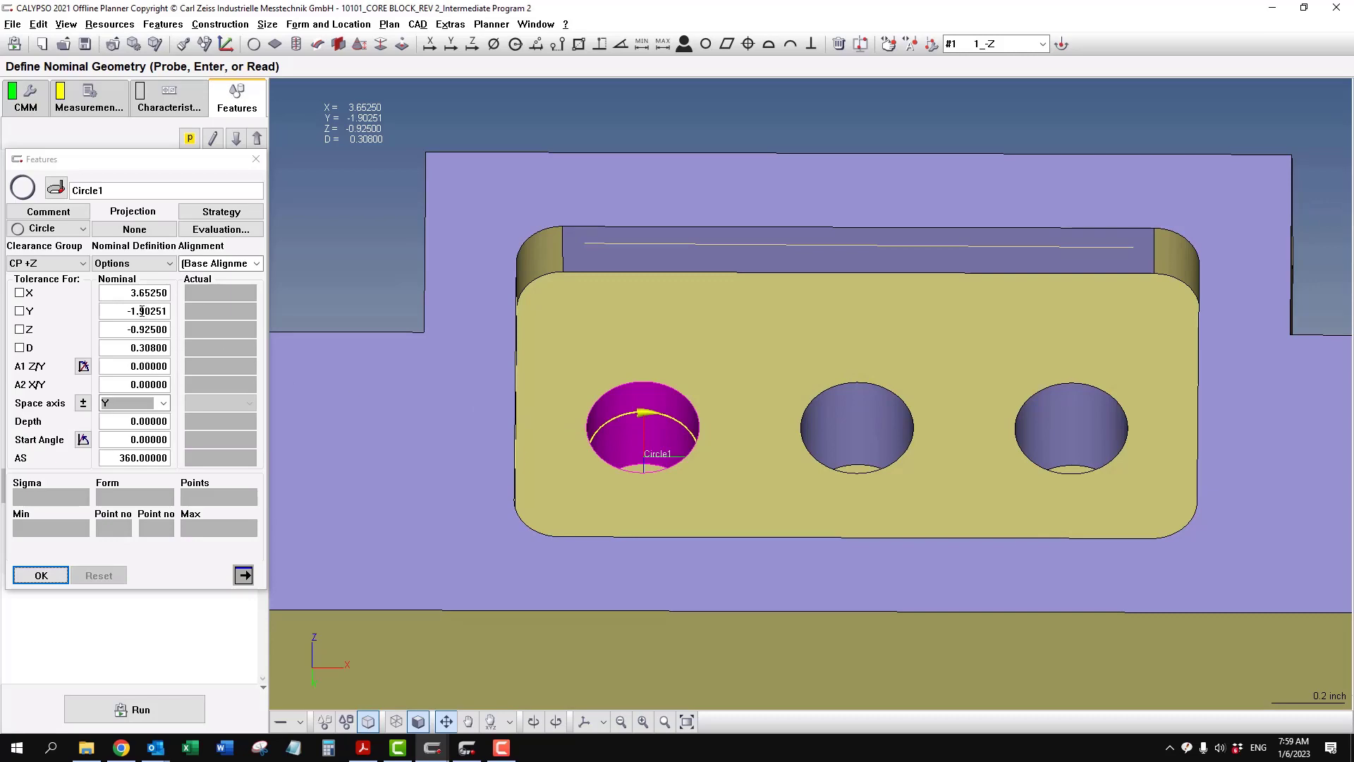
- Set the nominal Y of Circle1 to -1.9 and advance to the next circle
drag(518, 306, 581, 459)
scroll(530, 363, down, 6)
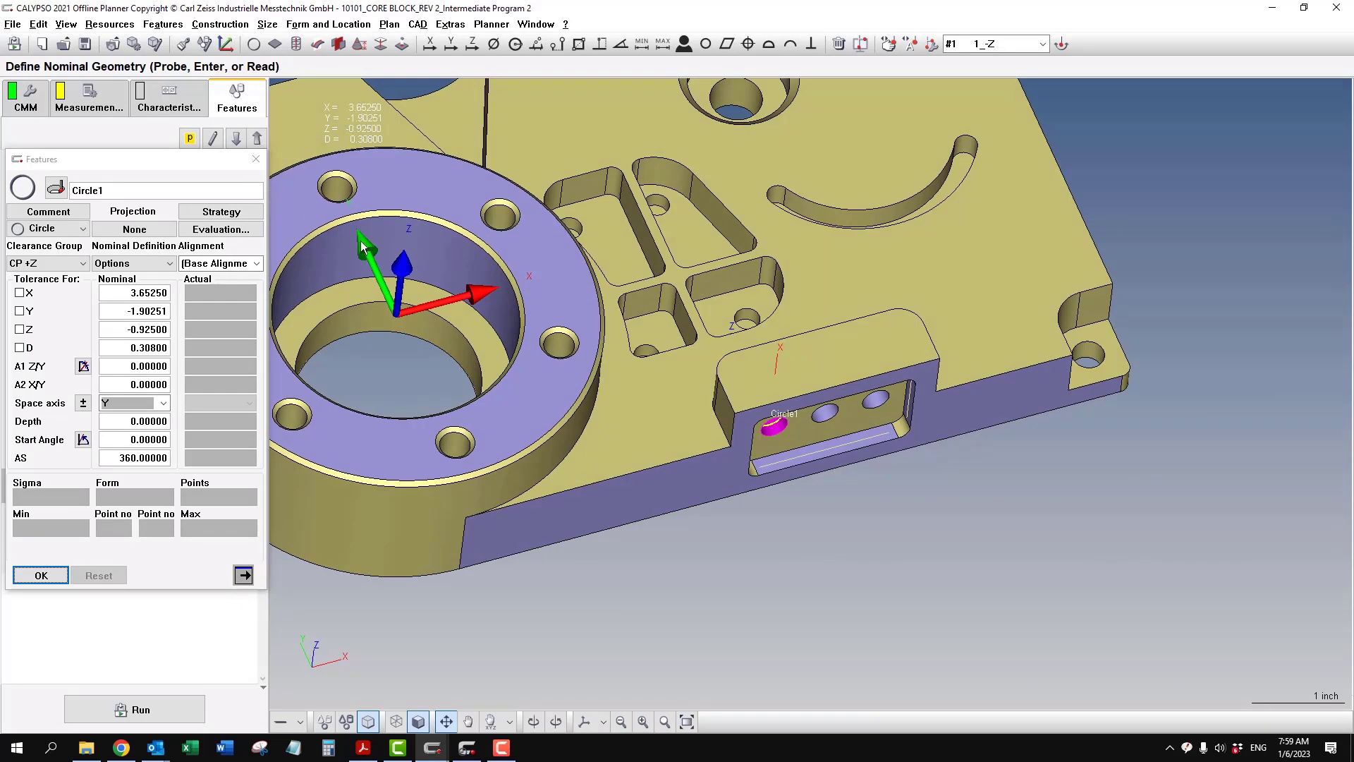
scroll(635, 407, up, 4)
scroll(655, 407, up, 3)
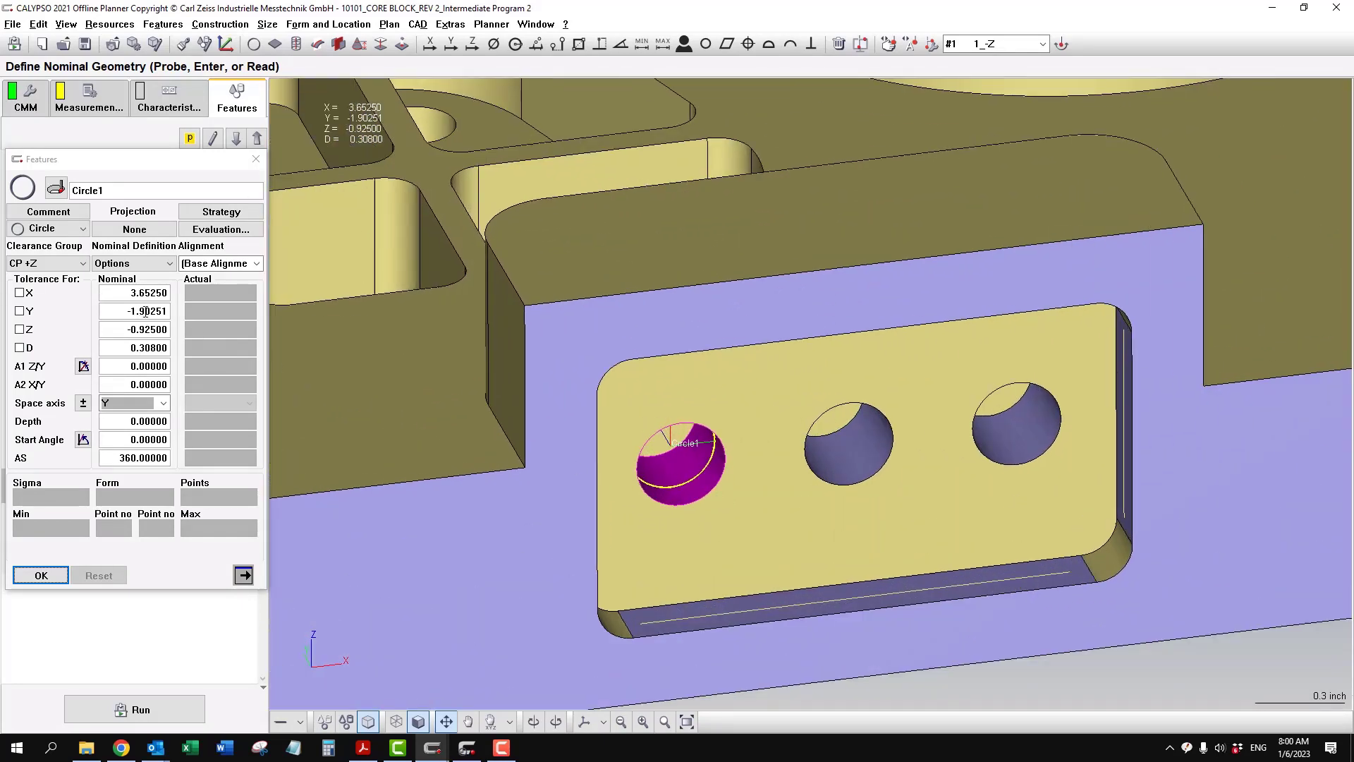
drag(155, 311, 227, 319)
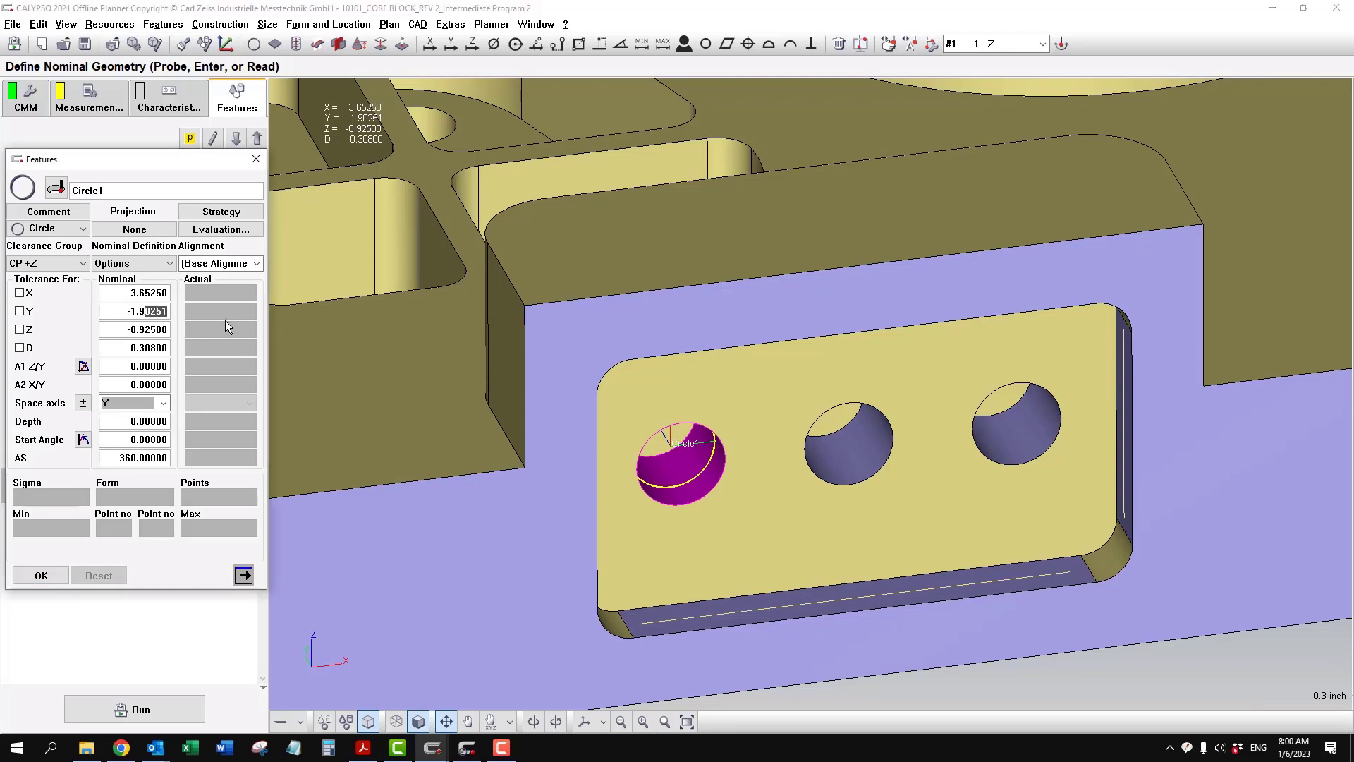
key(BackSpace)
click(236, 138)
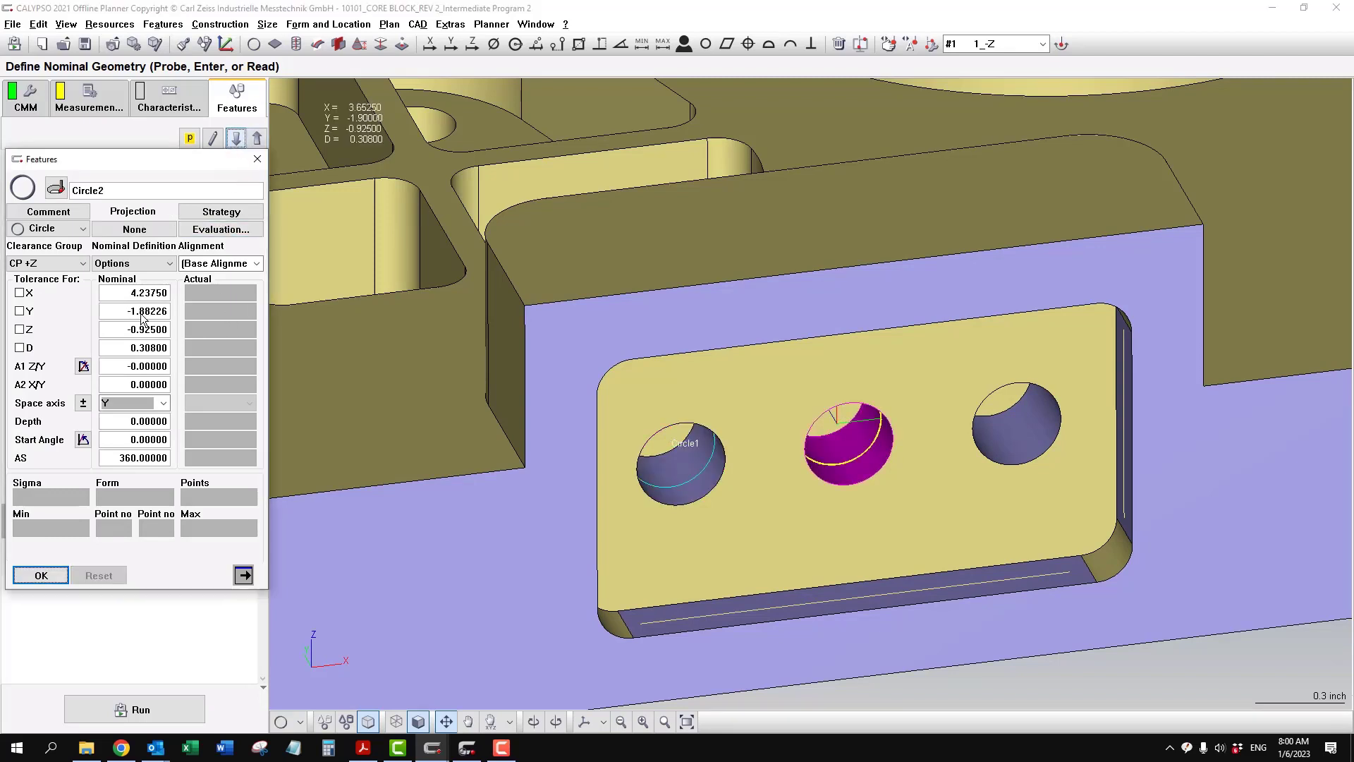
- Set the nominal Y of both Circle2 and Circle3 to -1.90
drag(140, 312, 252, 326)
text(90)
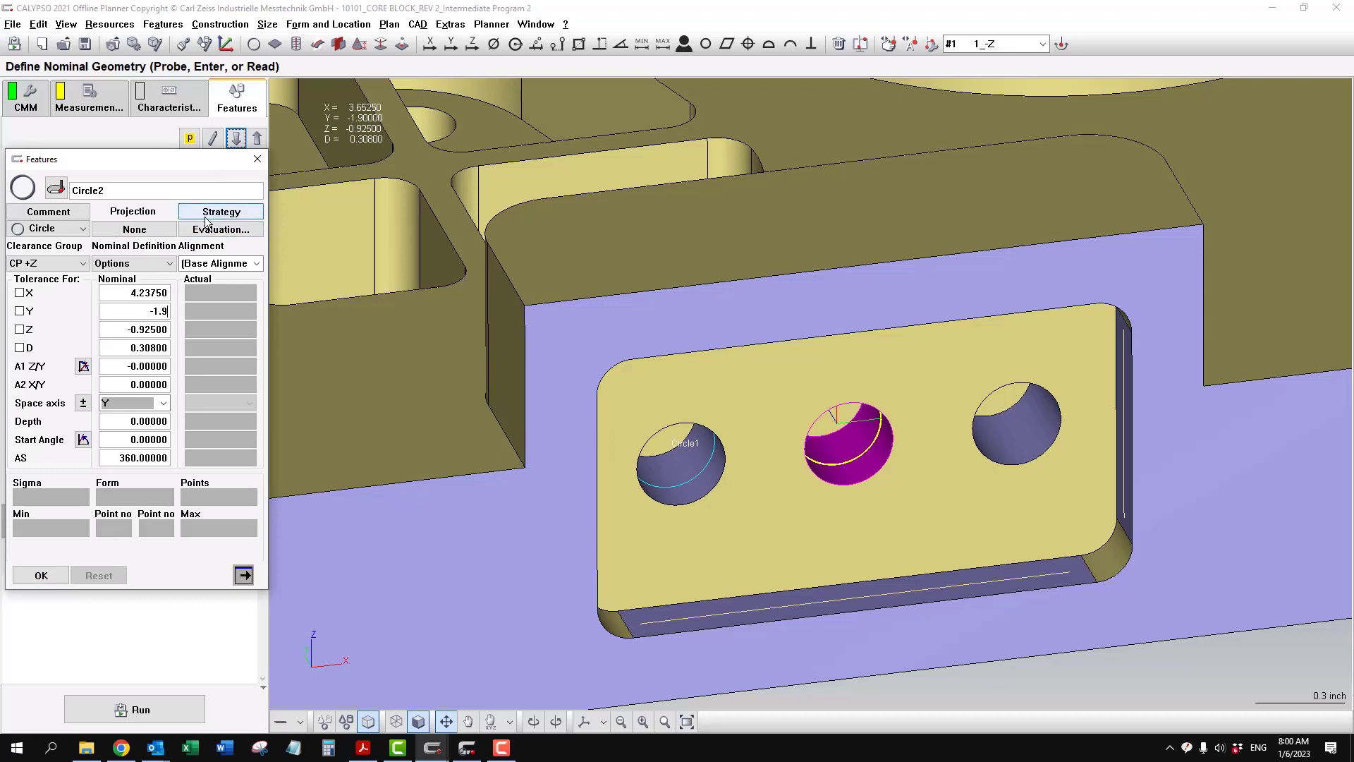
click(236, 138)
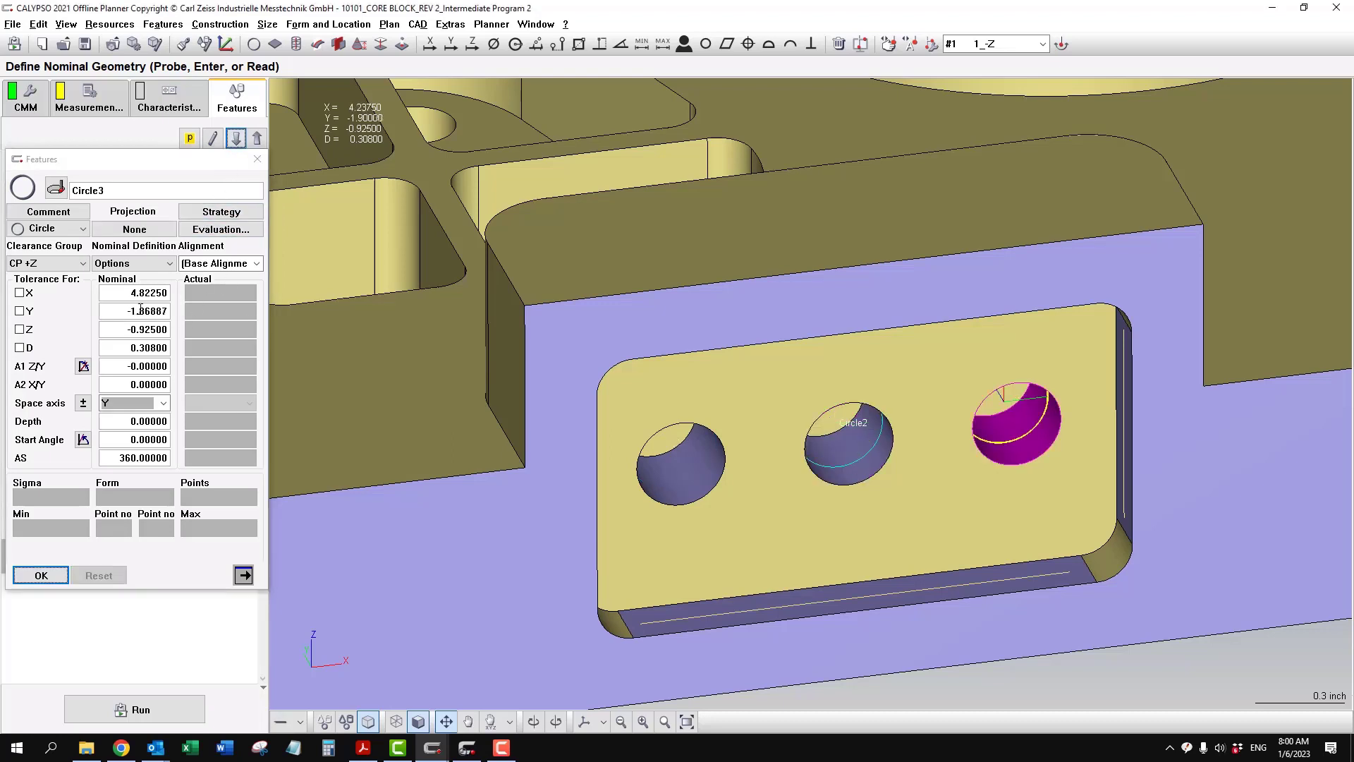
drag(139, 312, 216, 332)
text(90)
key(Tab)
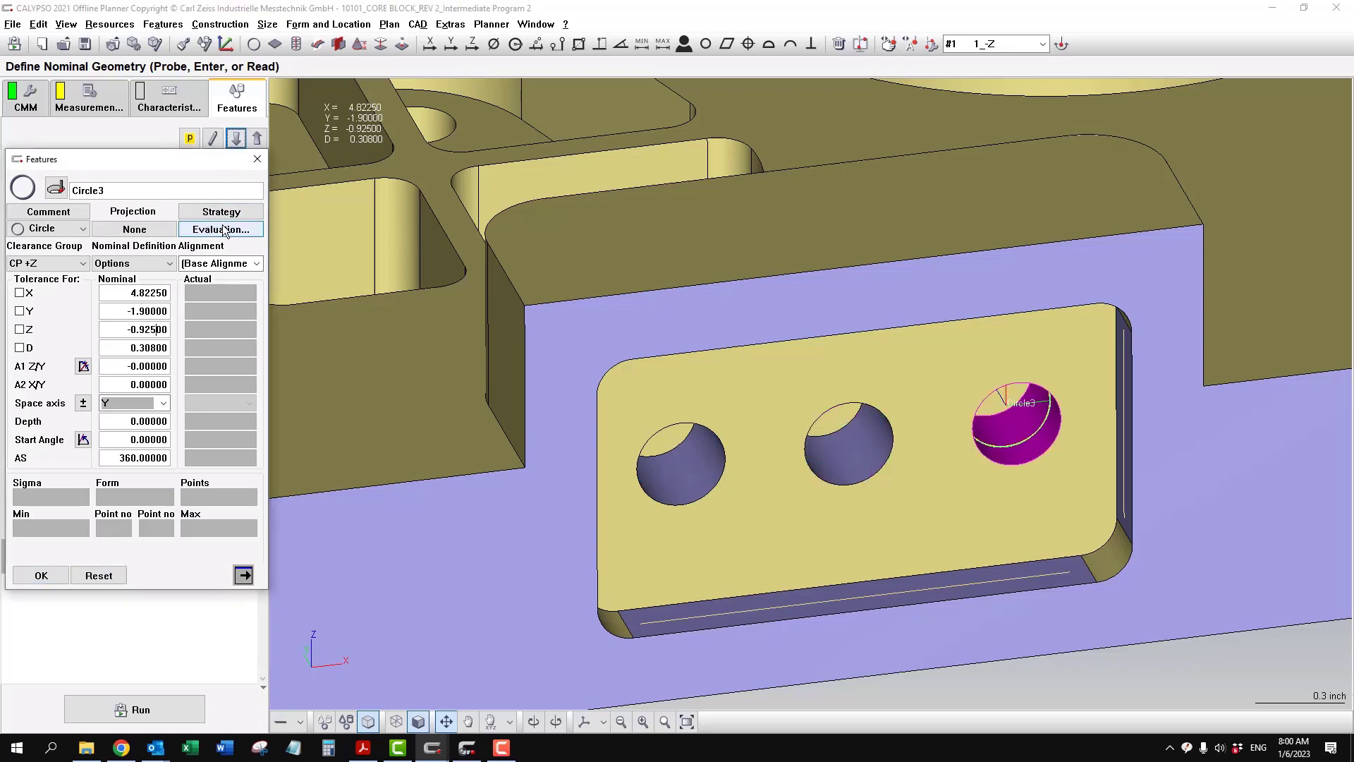
- Set the scanning speed of Circle3's circle path to 0.3 and accept its measurement strategy
click(258, 220)
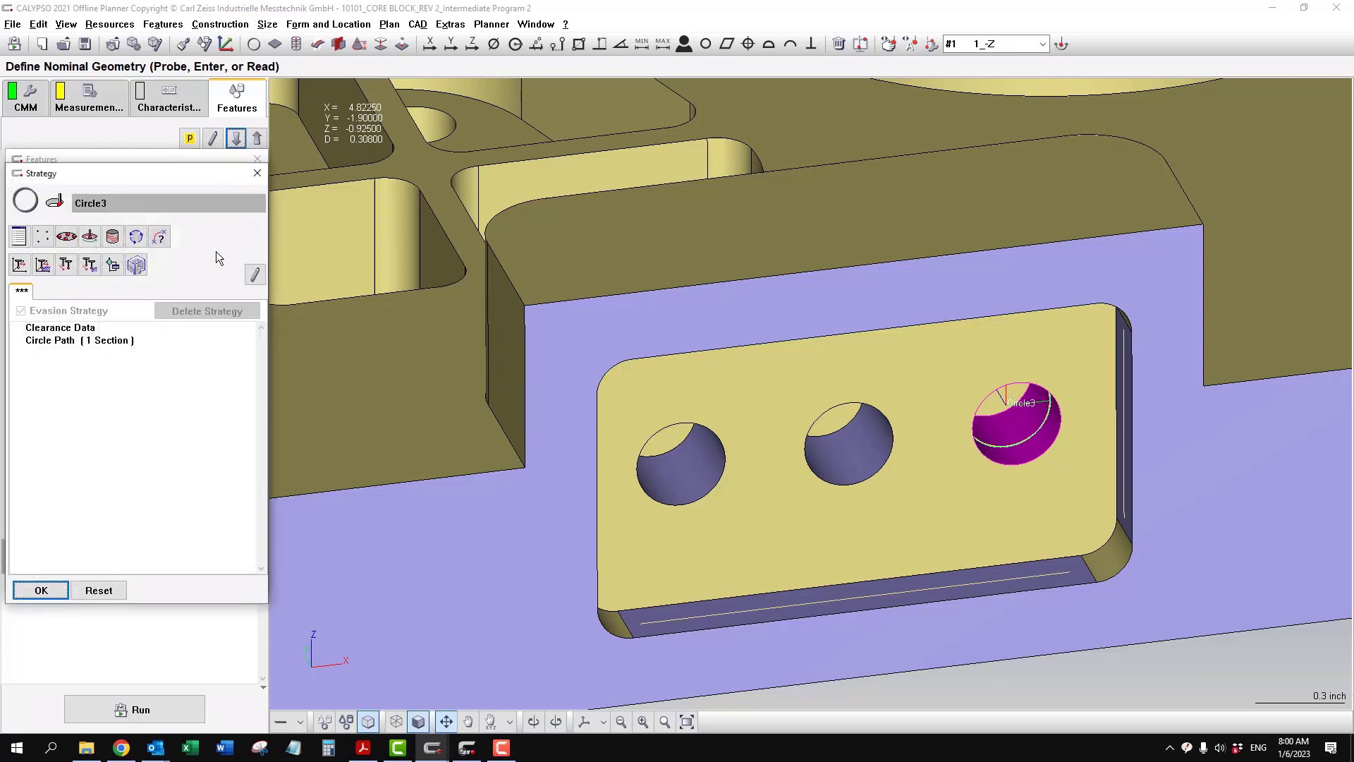
double_click(106, 341)
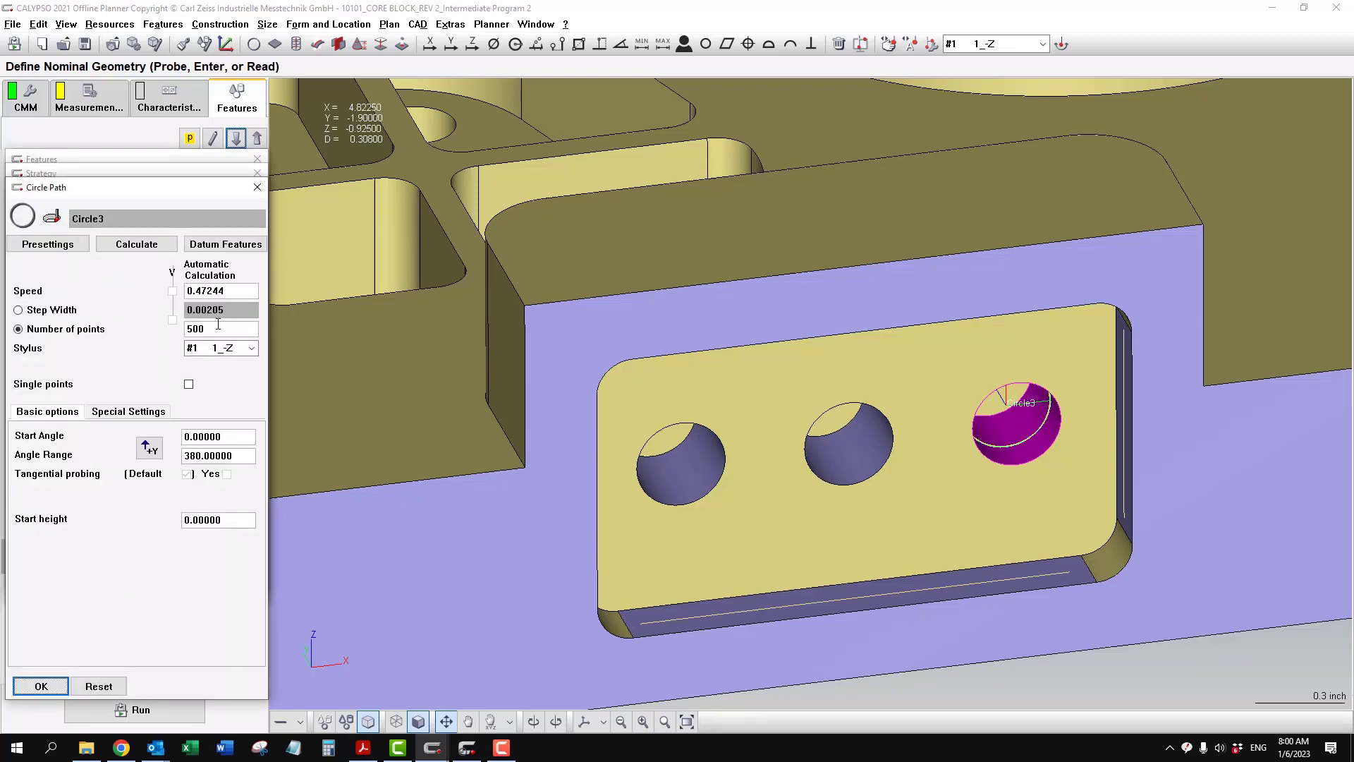
drag(232, 291, 196, 292)
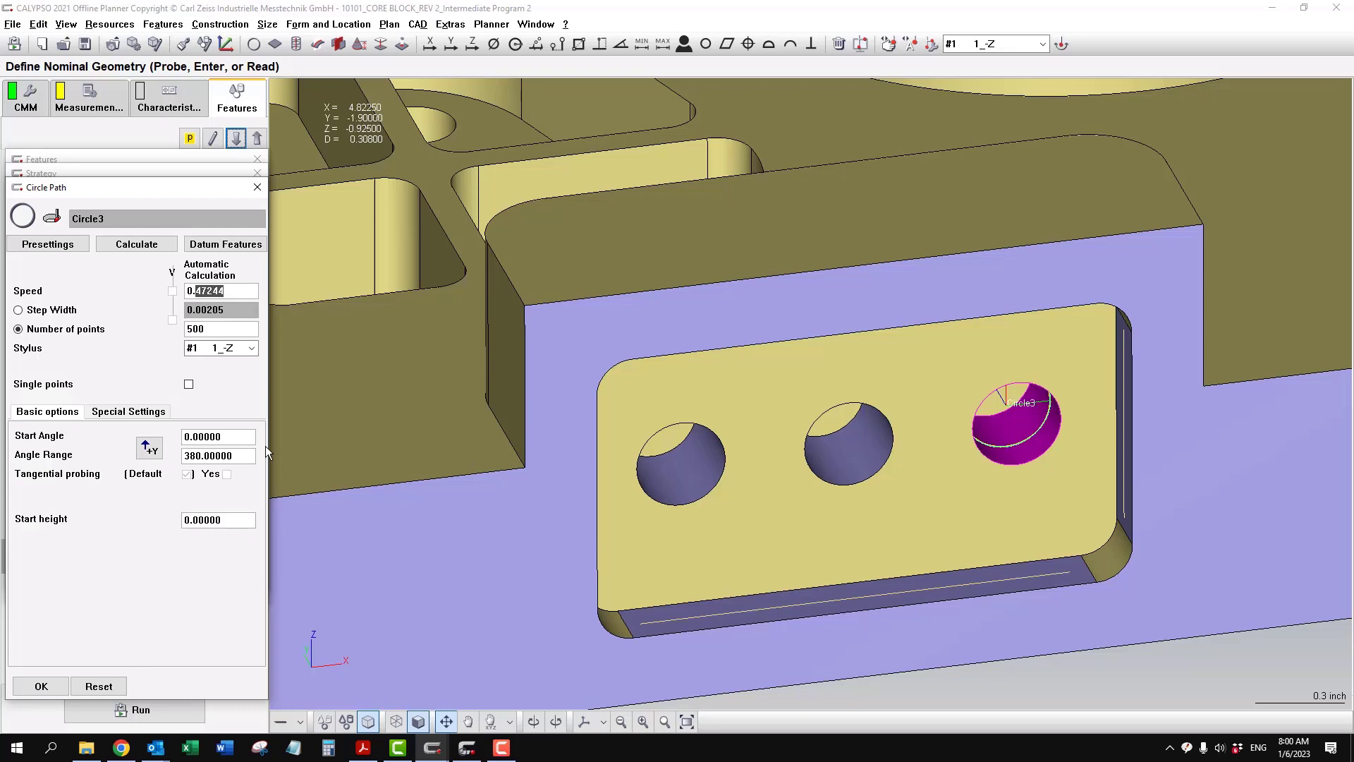
key(BackSpace)
text(.3)
click(227, 329)
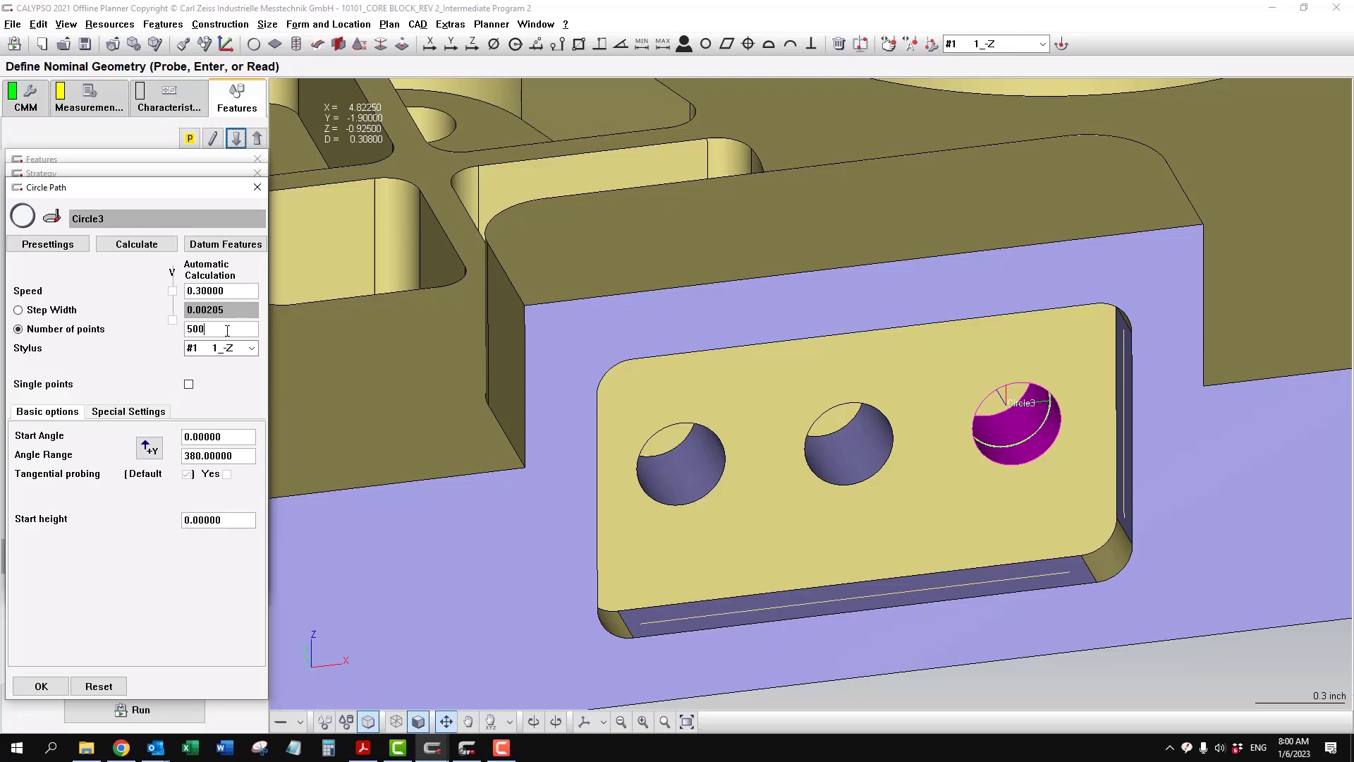
click(44, 687)
click(50, 593)
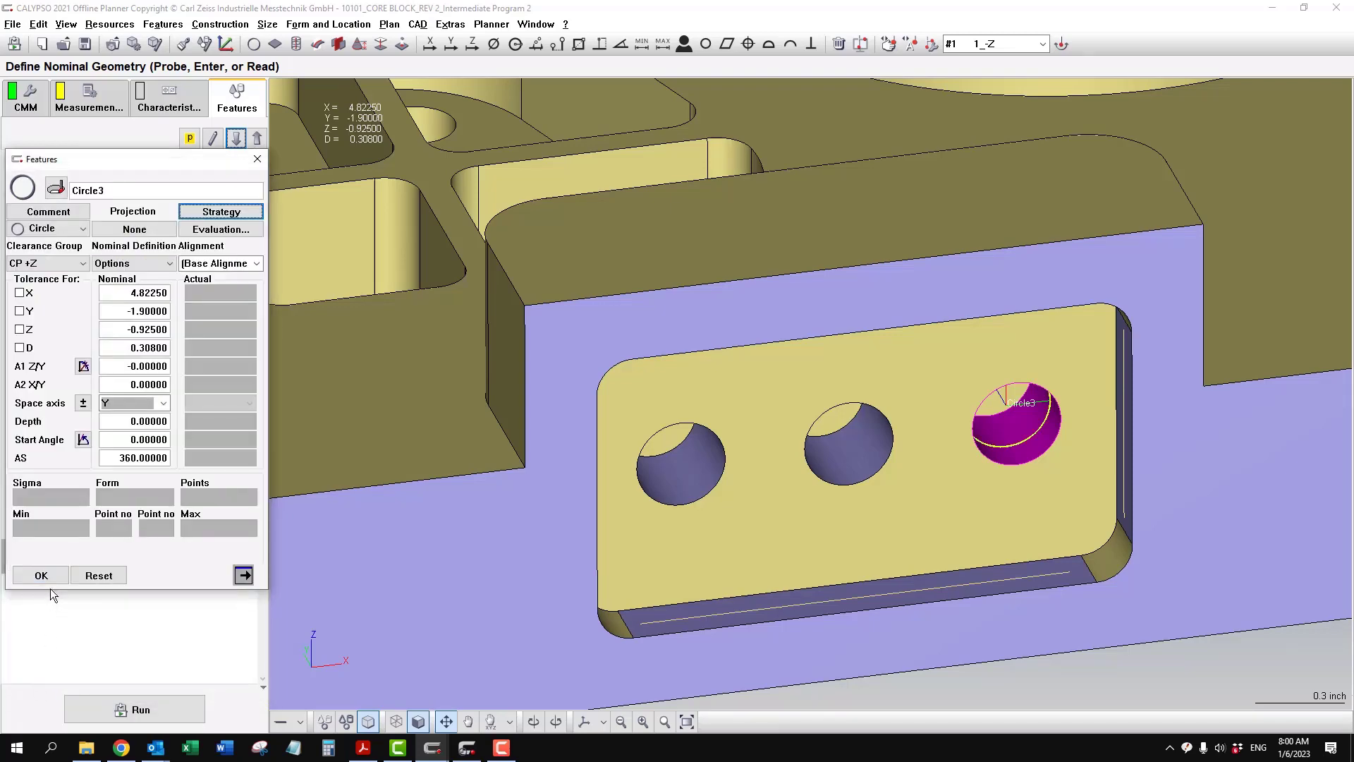
click(42, 575)
- Copy the measurement strategy of Circle3 to Circle1 and Circle2
click(183, 44)
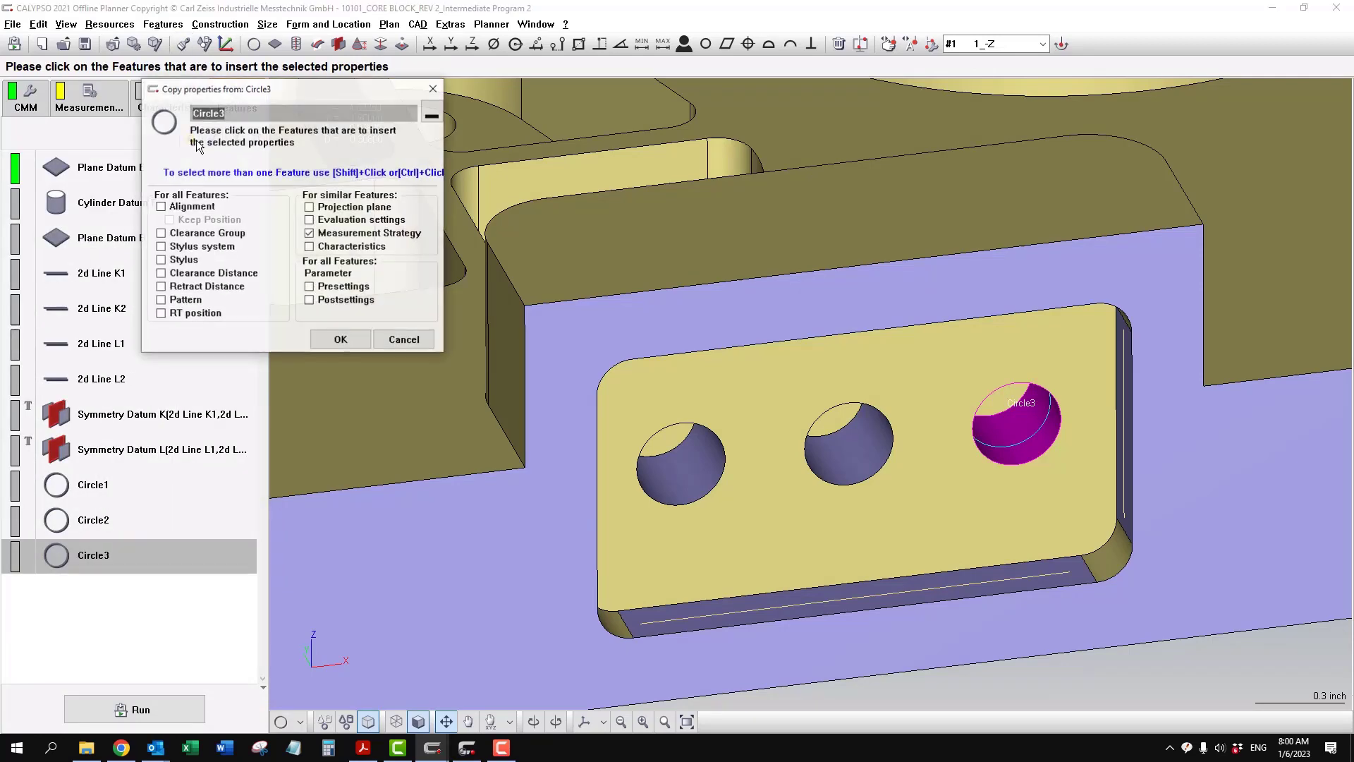
click(130, 522)
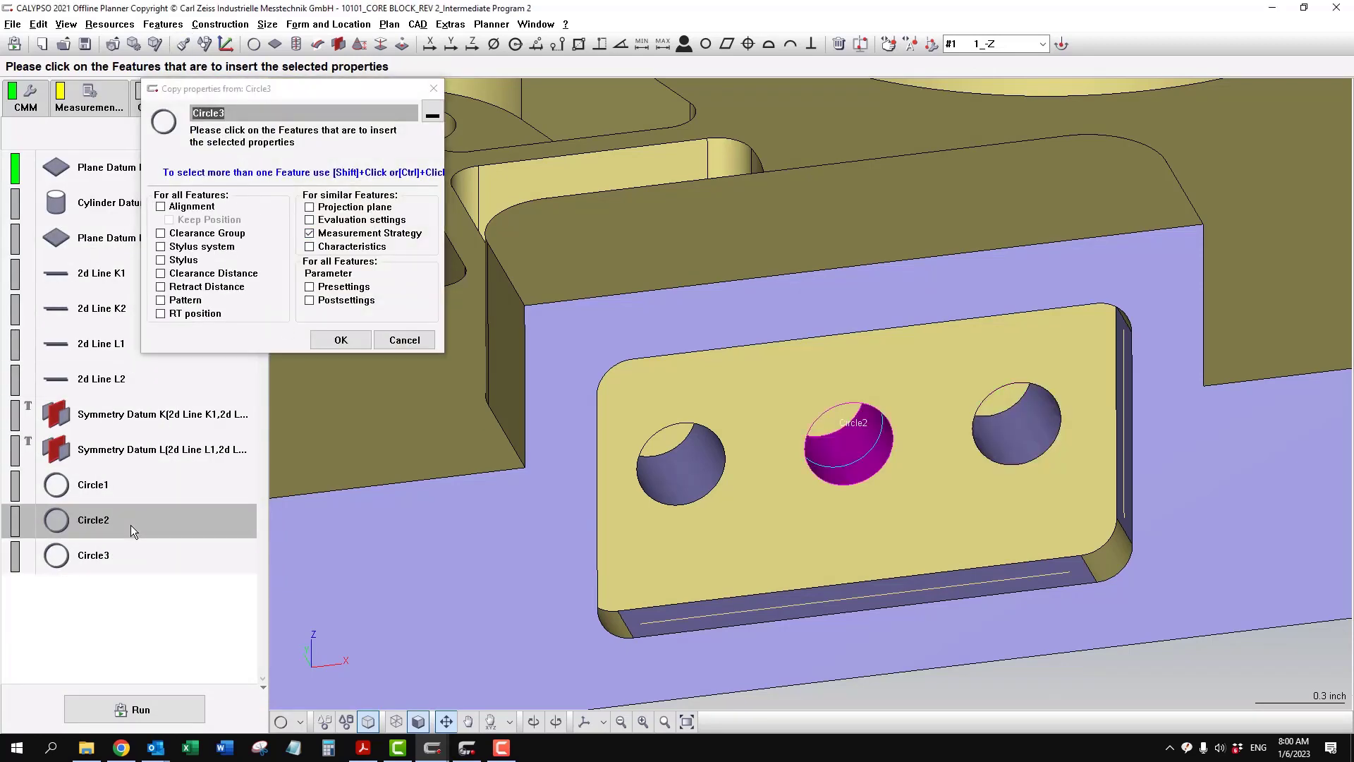
ctrl+click(126, 487)
click(340, 340)
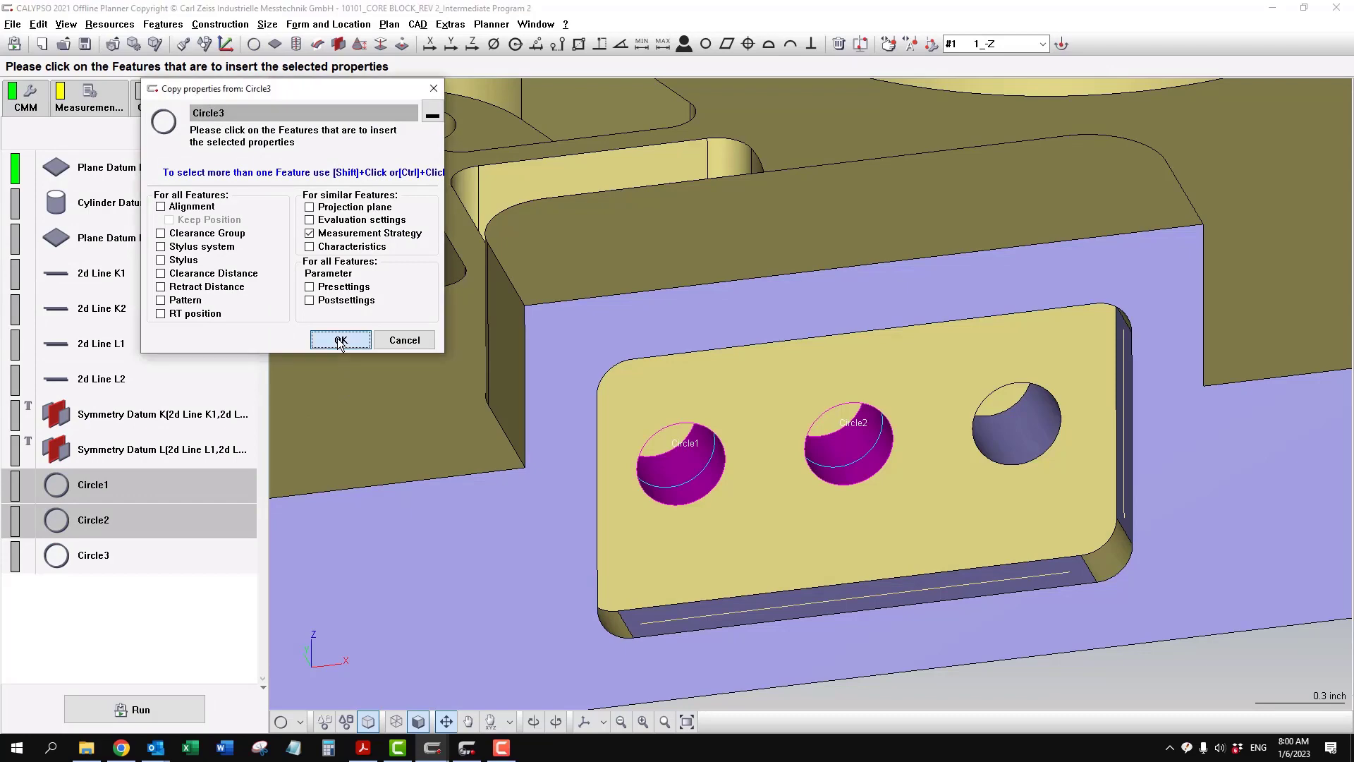
click(142, 598)
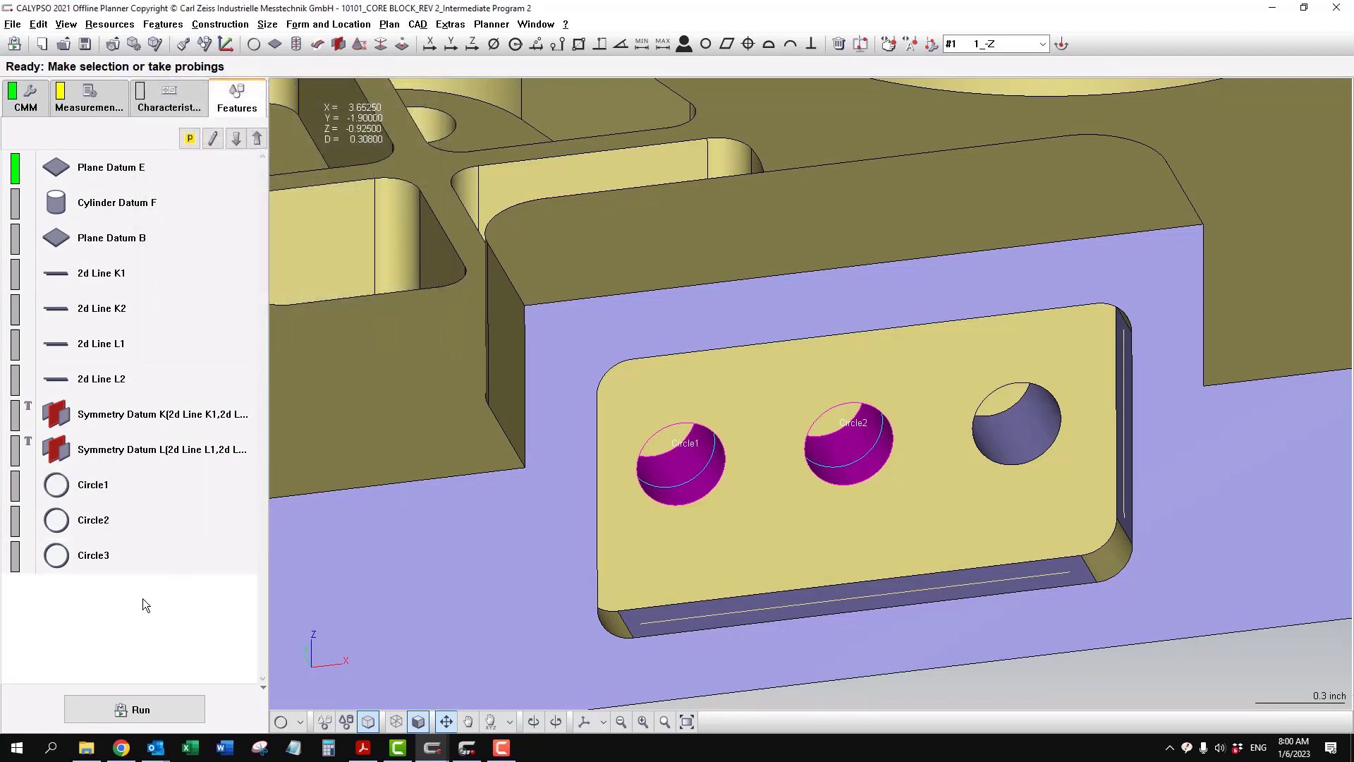
- Rename Circle1 as "Circle .308 - 1"
double_click(130, 477)
click(123, 195)
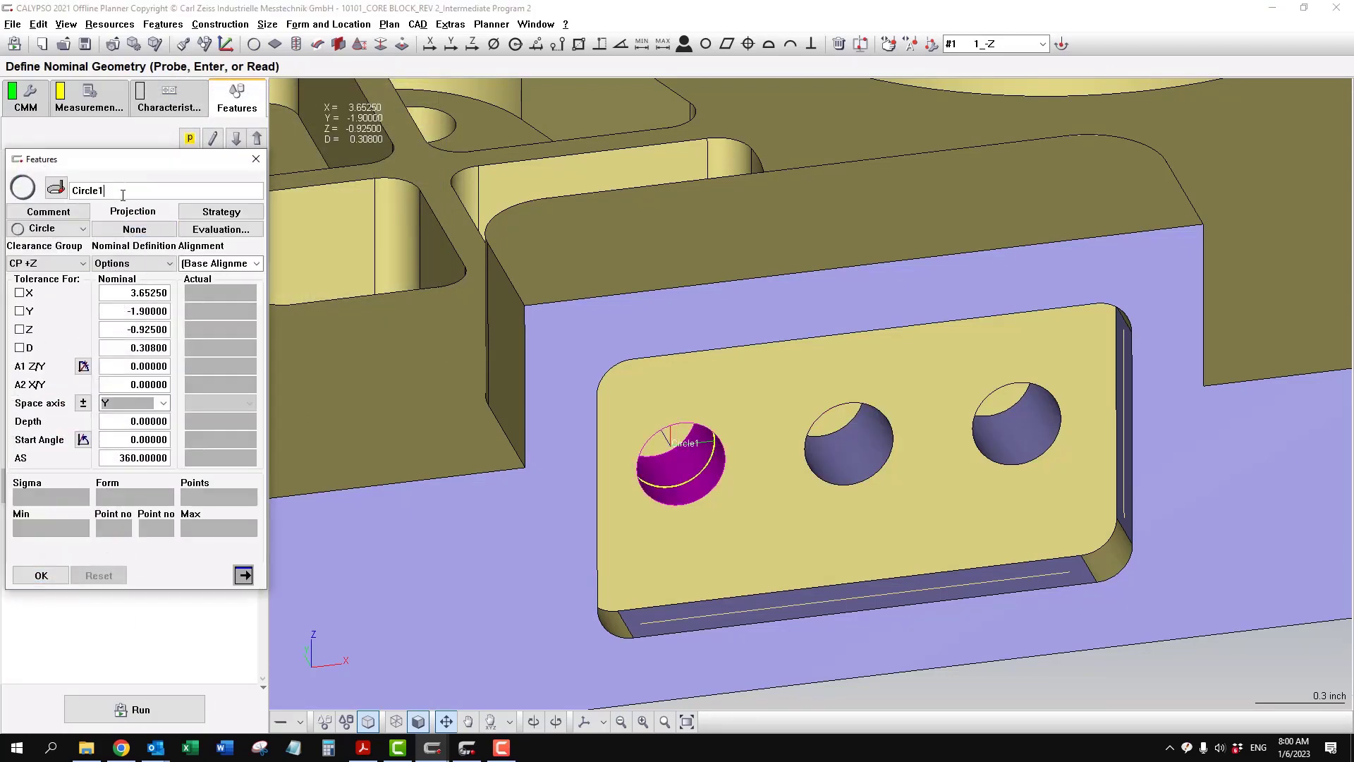
text(.308- 1)
key(Return)
key(ctrl+c)
- Rename Circle2 as "Circle .308 - 2" and Circle3 as "Circle .308 - 3"
click(236, 138)
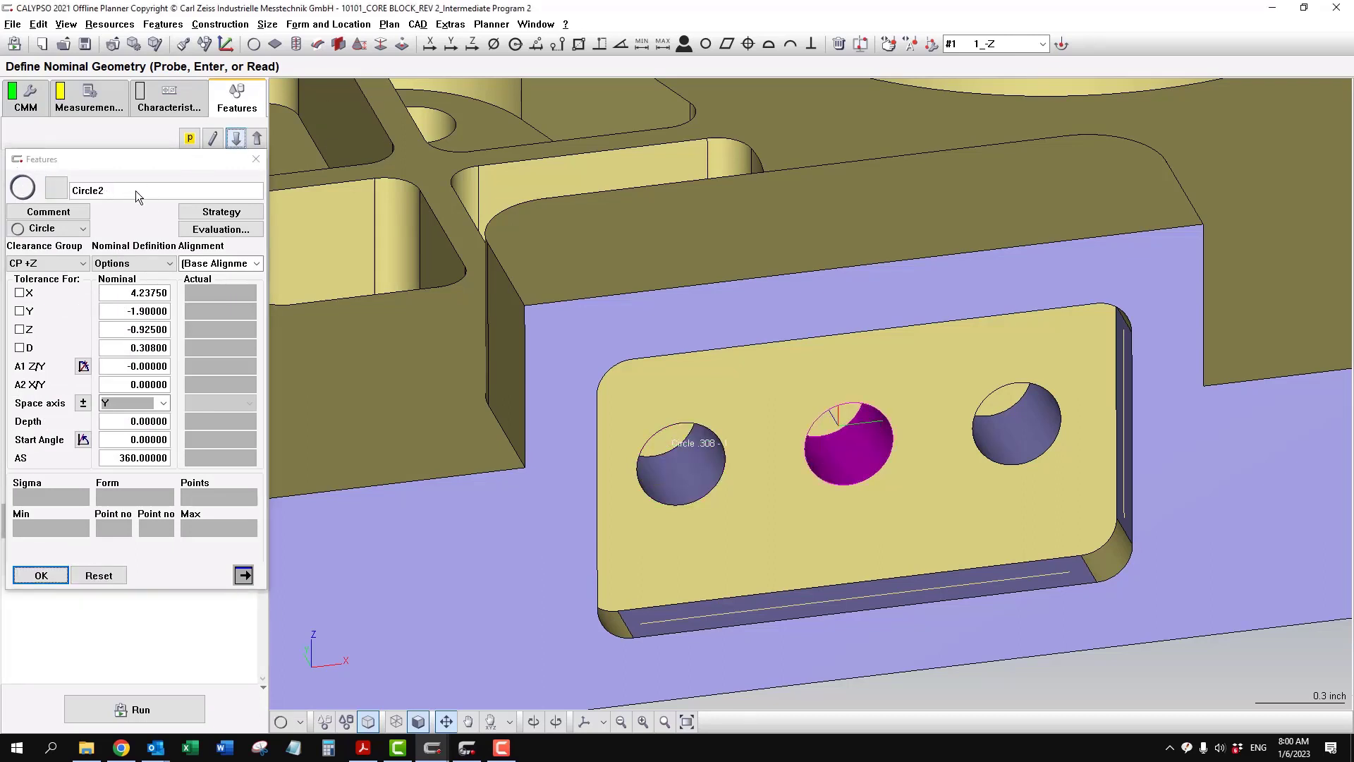
key(ctrl+v)
text(2)
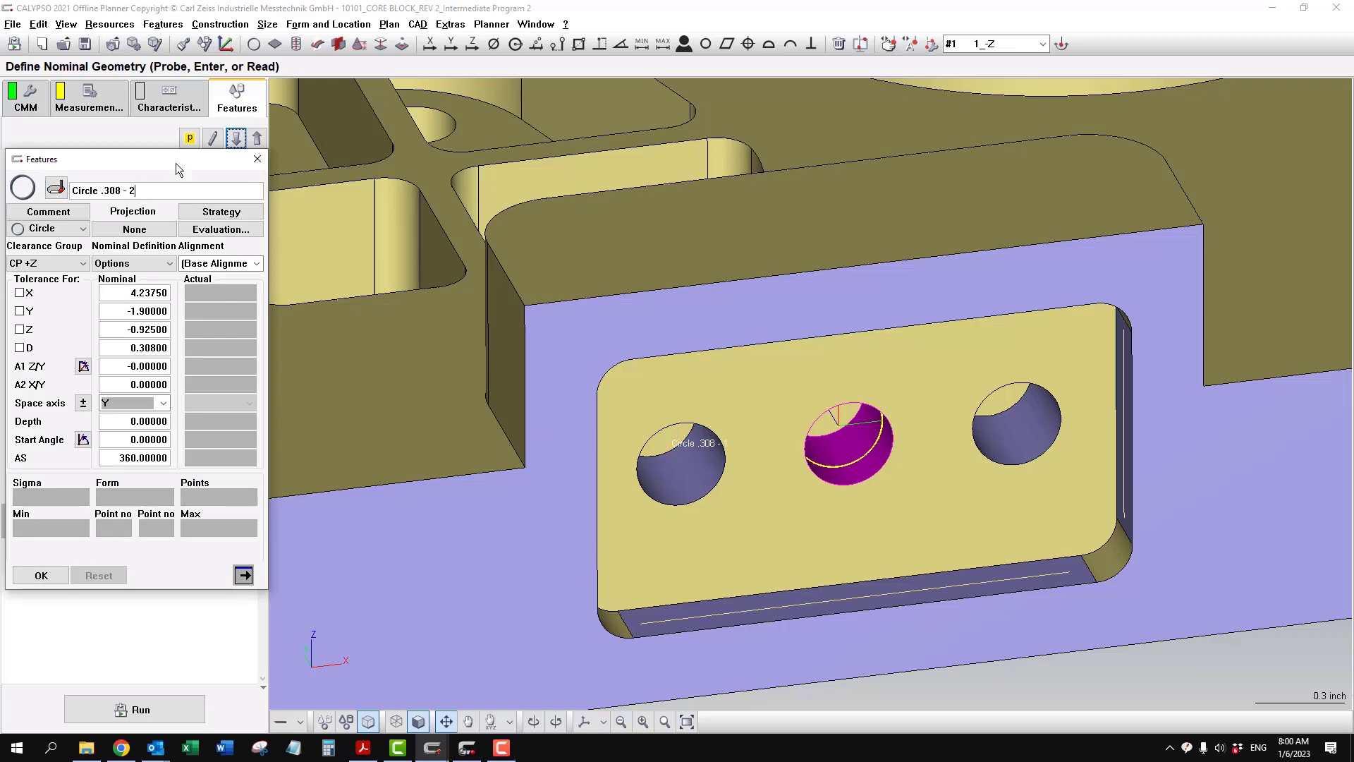
click(236, 137)
double_click(74, 189)
key(ctrl+v)
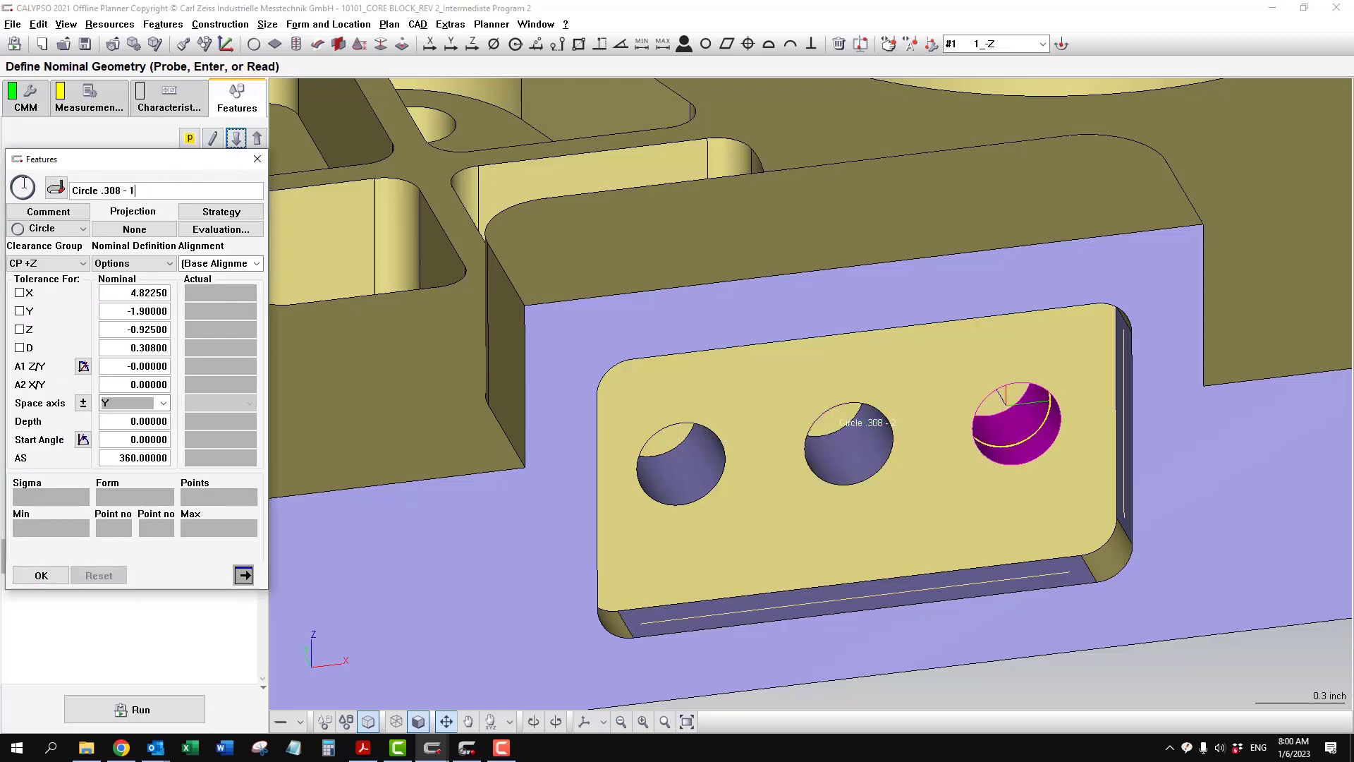
click(41, 575)
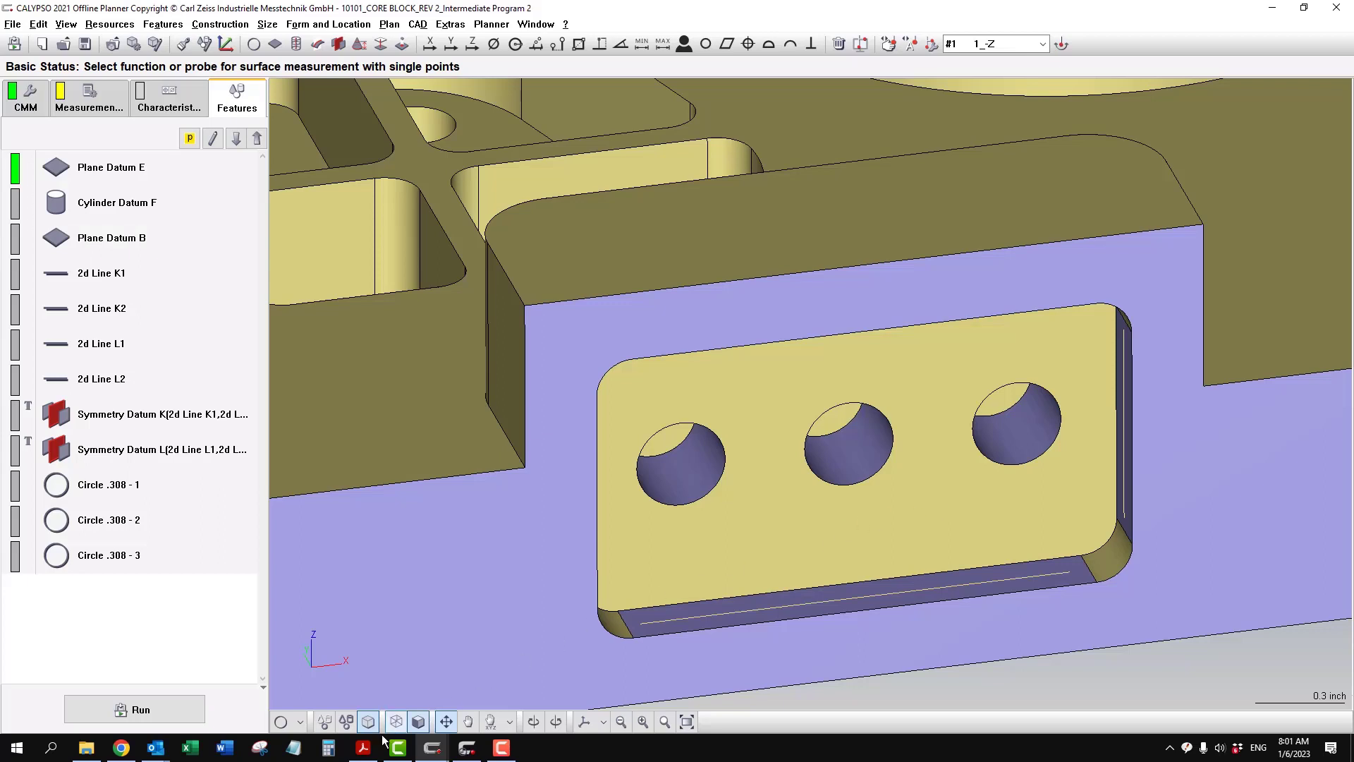
- Check the hole callout on the PDF drawing and give Circle .308 - 1 a ±0.002 diameter tolerance with identifier 31.1
click(364, 747)
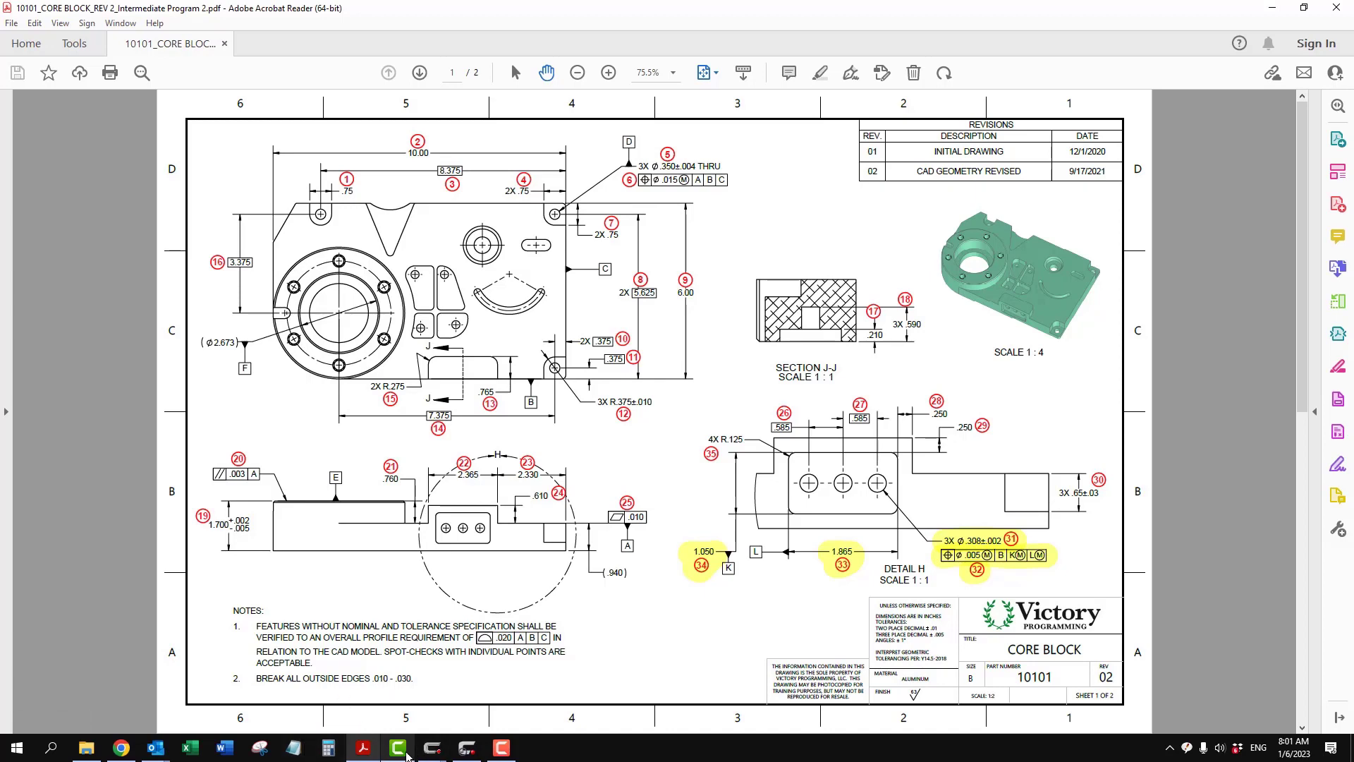
mouse_move(432, 747)
click(515, 705)
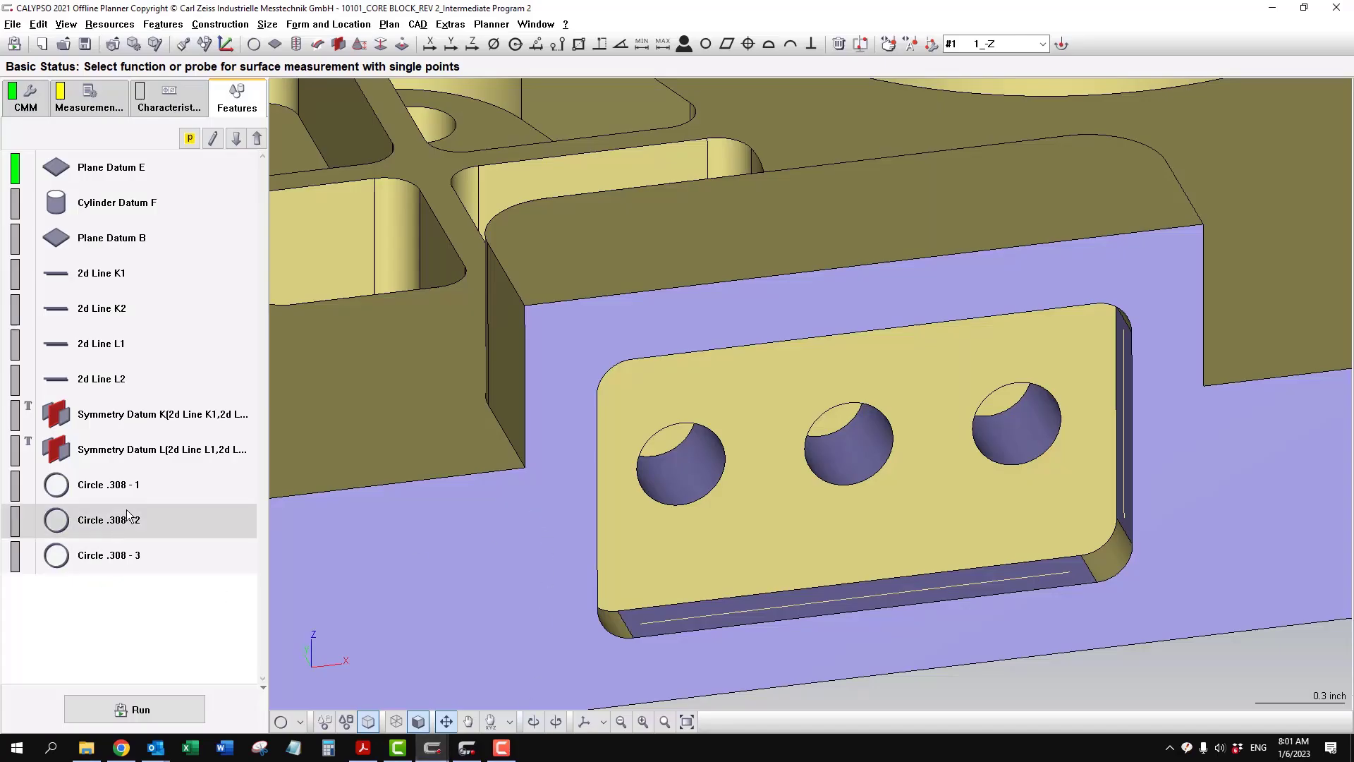
double_click(224, 485)
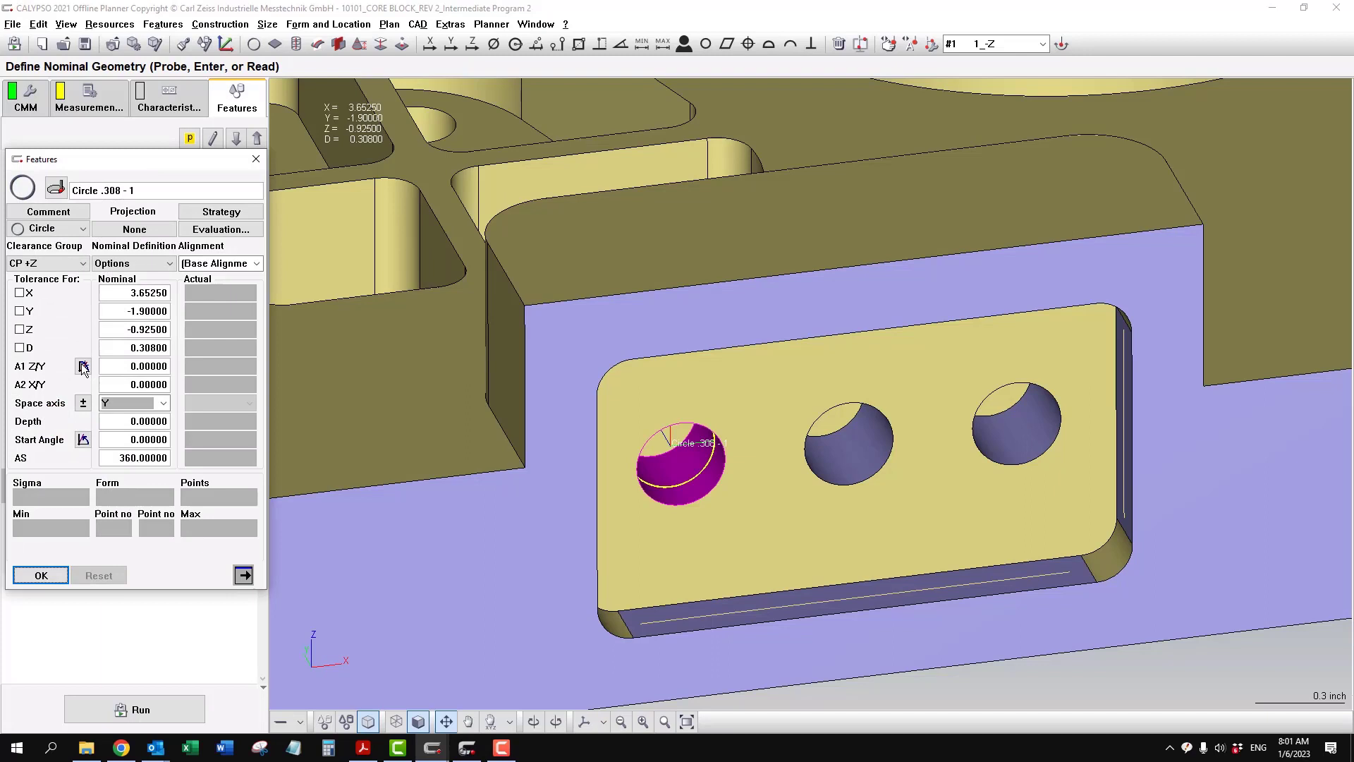
click(20, 347)
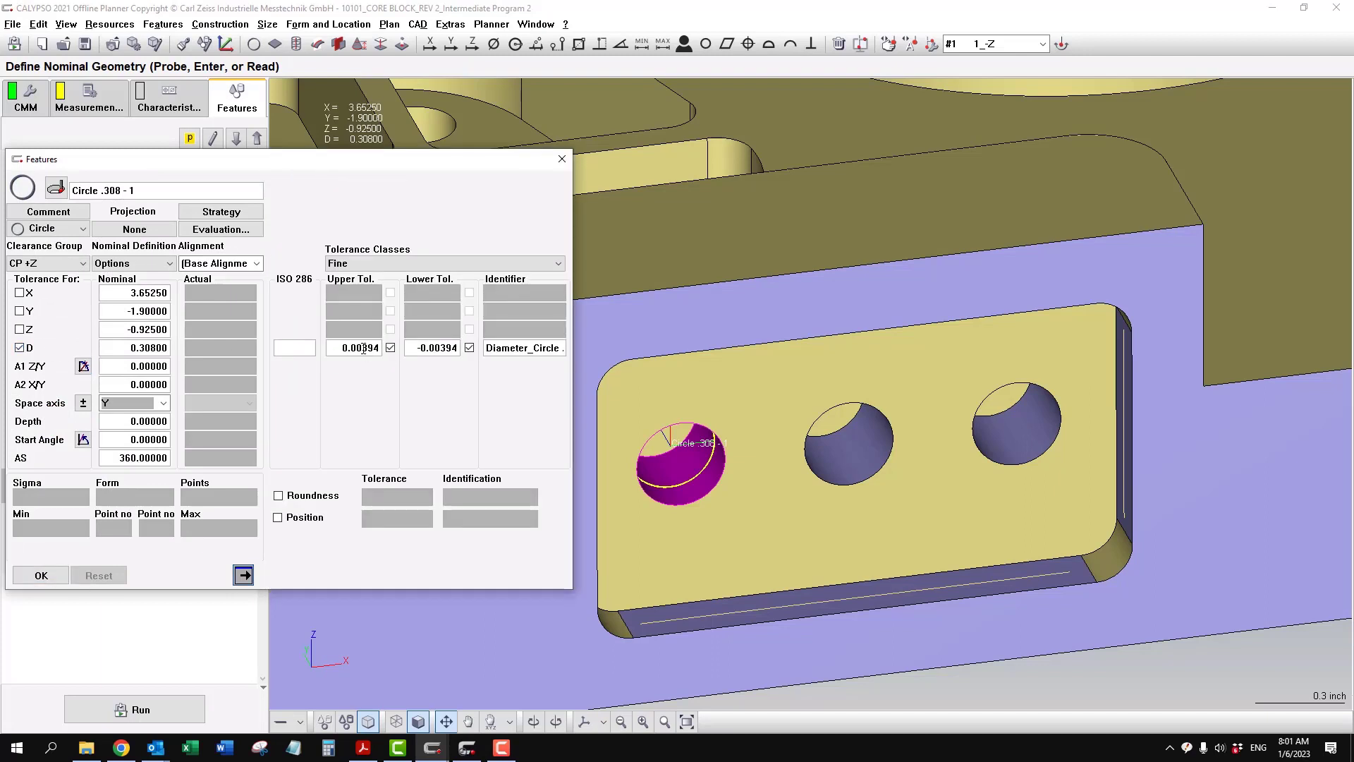
drag(362, 347, 694, 374)
text(2)
text(31.1)
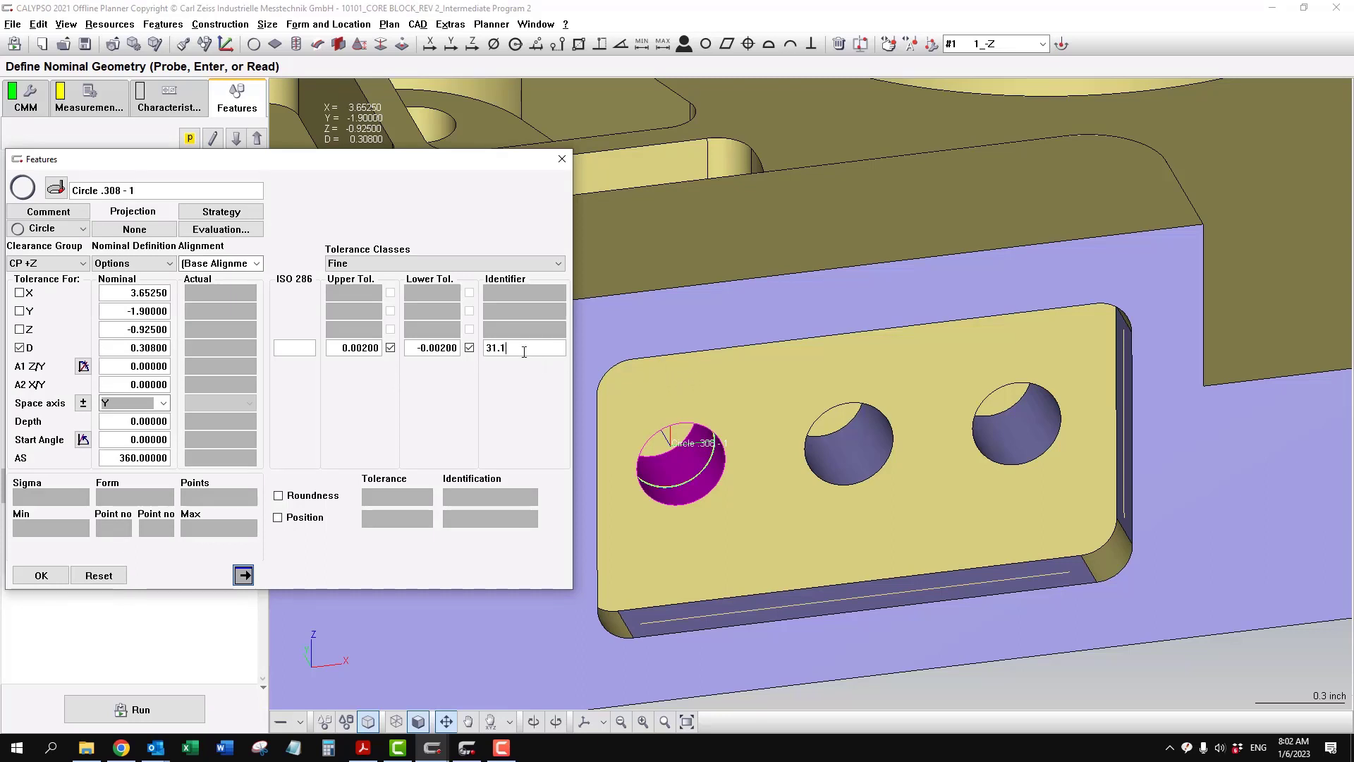
click(41, 575)
- Recheck the hole callout on the PDF drawing and duplicate the diameter characteristic 31.1 twice
click(181, 108)
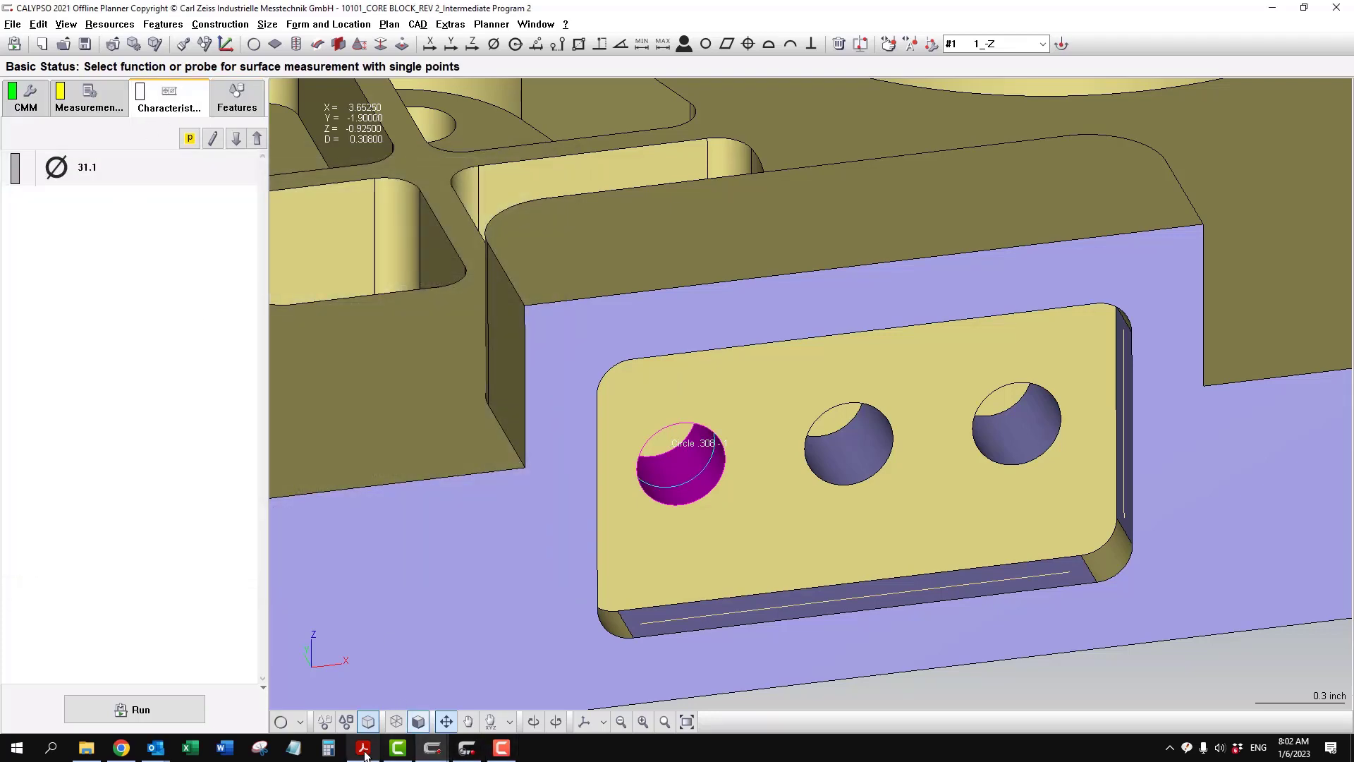
click(364, 752)
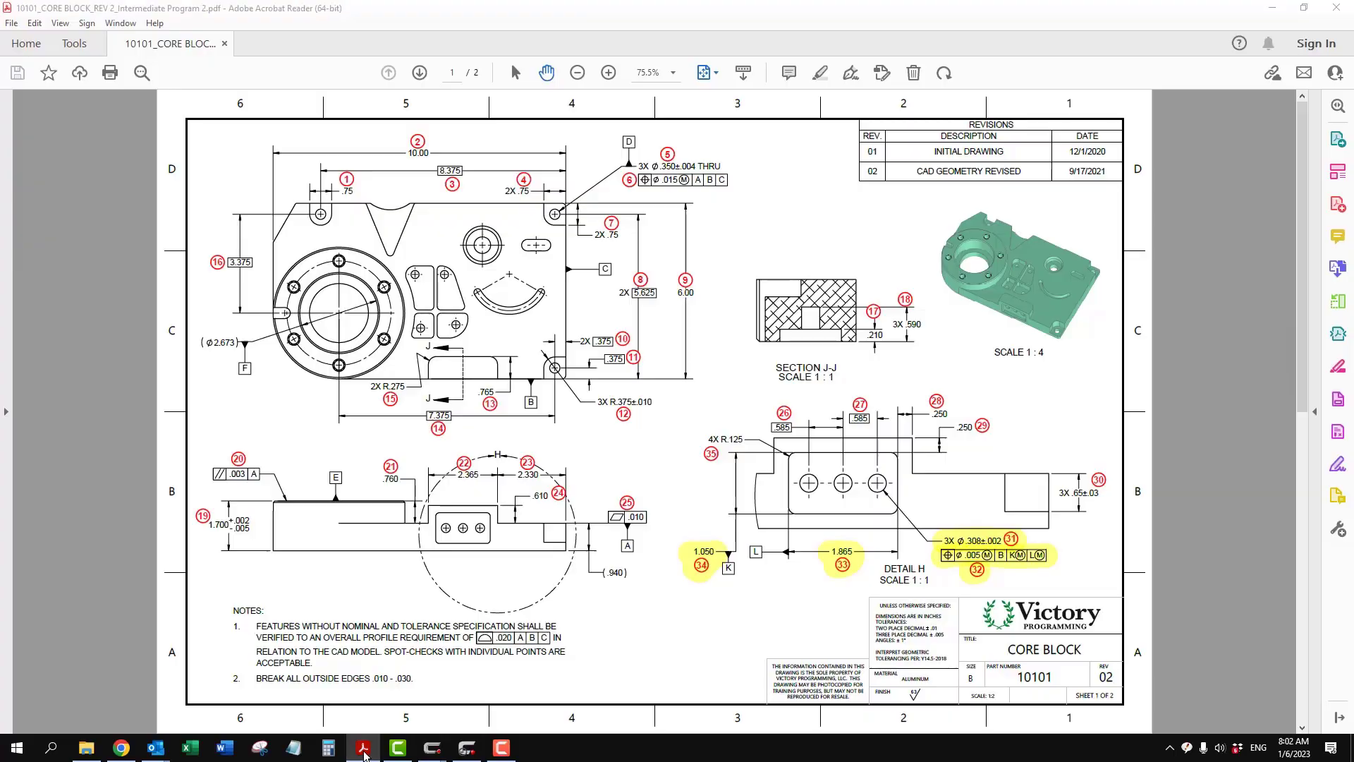
click(432, 748)
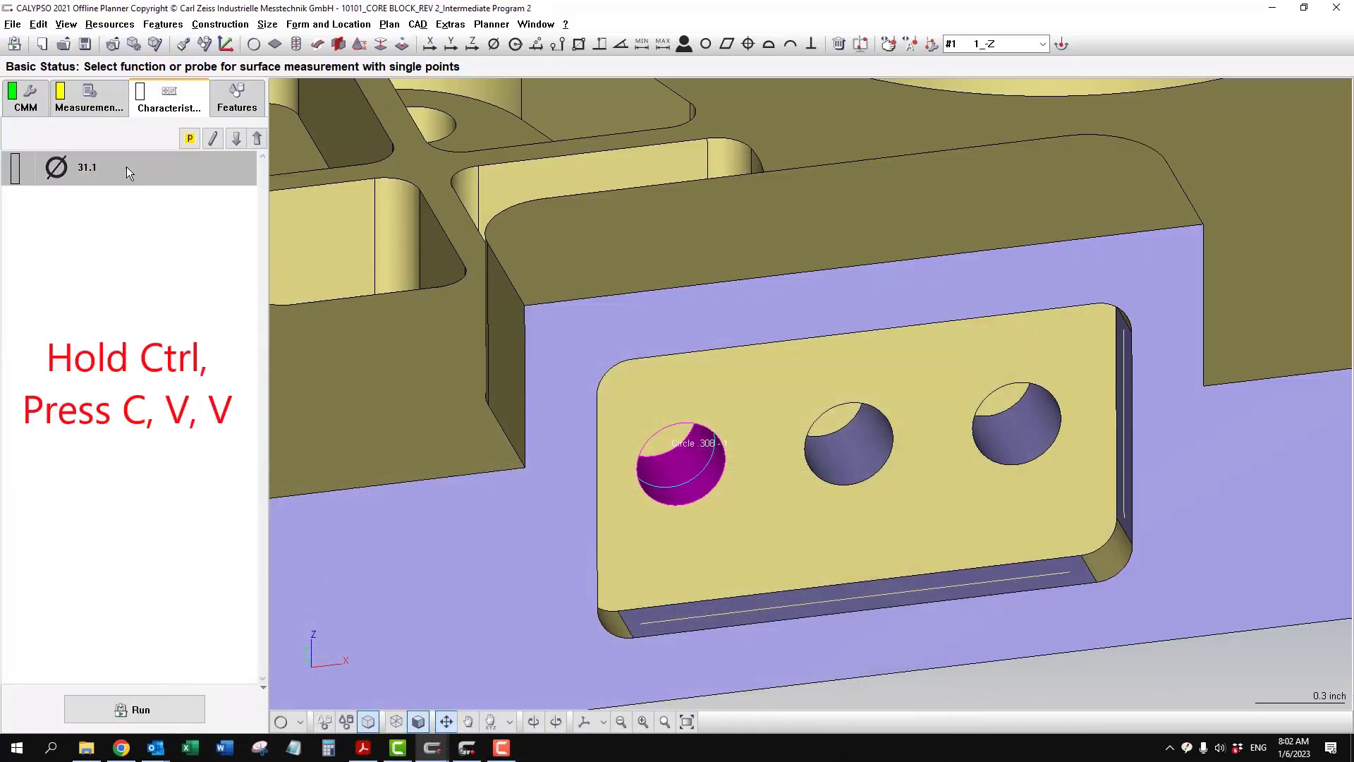
key(ctrl+c)
key(ctrl+v)
key(ctrl+v)
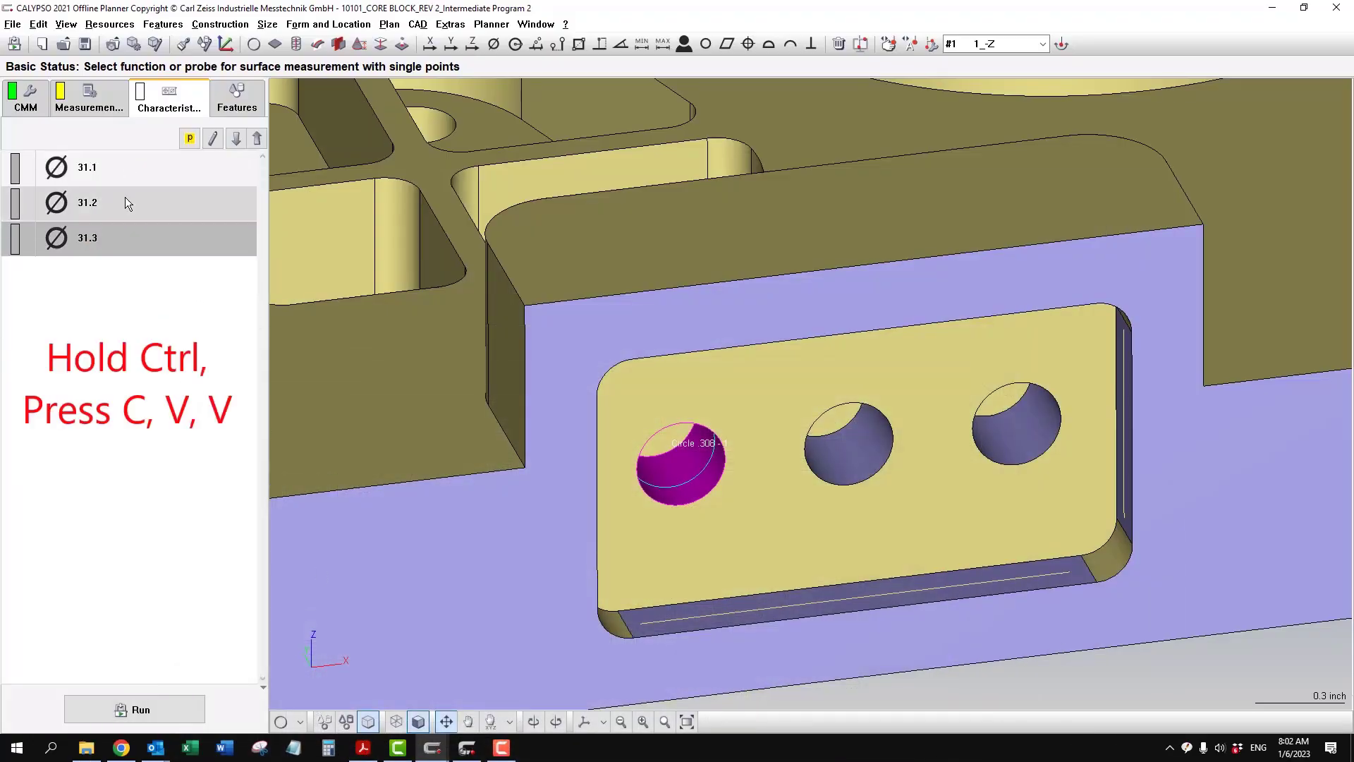
- Reassign diameter 31.2 to the feature Circle .308 - 2 and diameter 31.3 to Circle .308 - 3
double_click(122, 202)
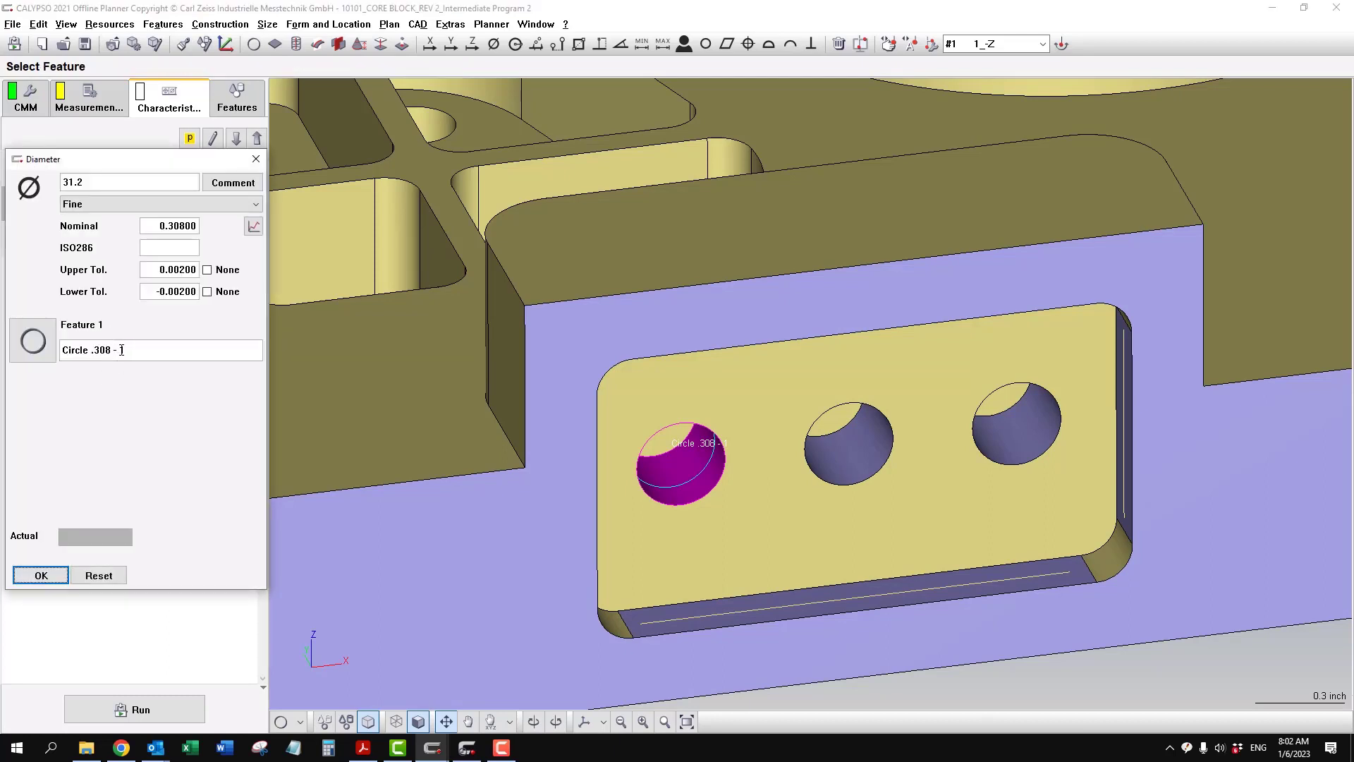
text(2)
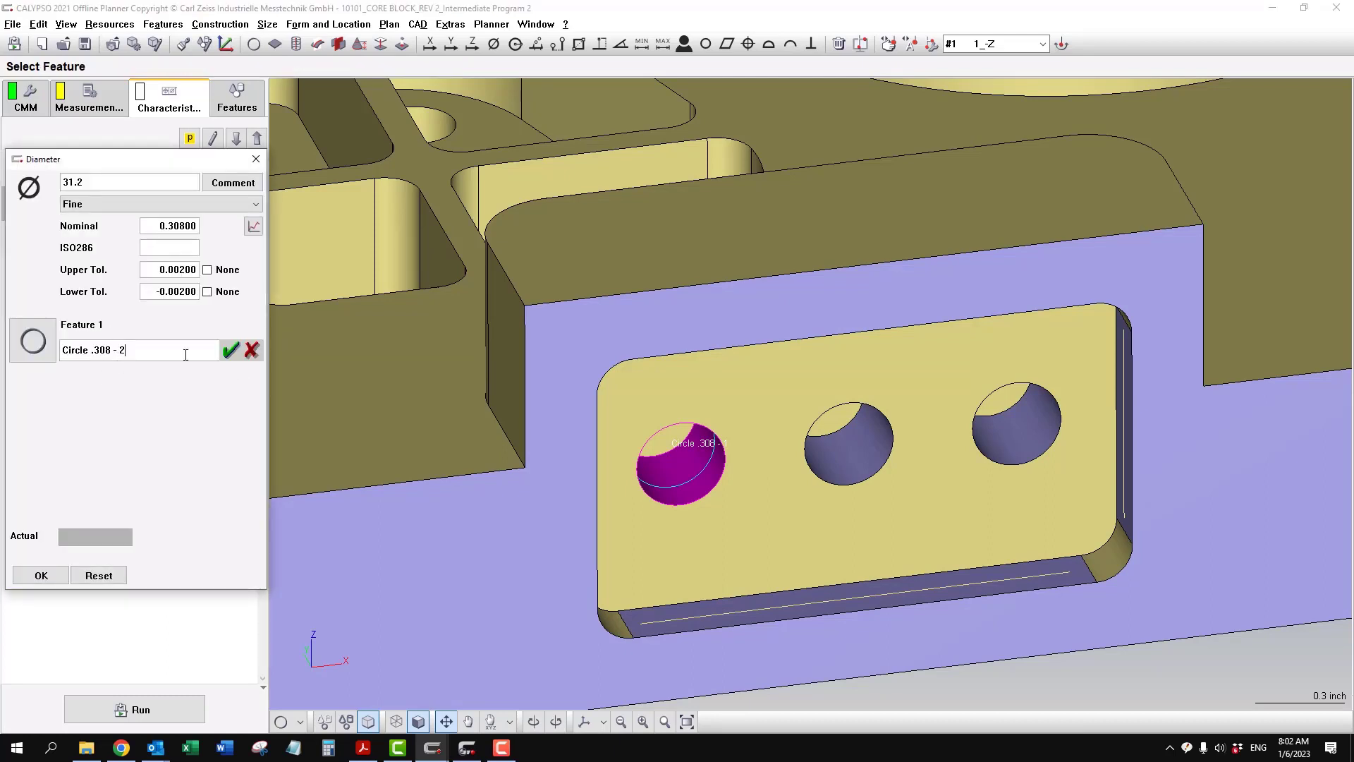
key(Return)
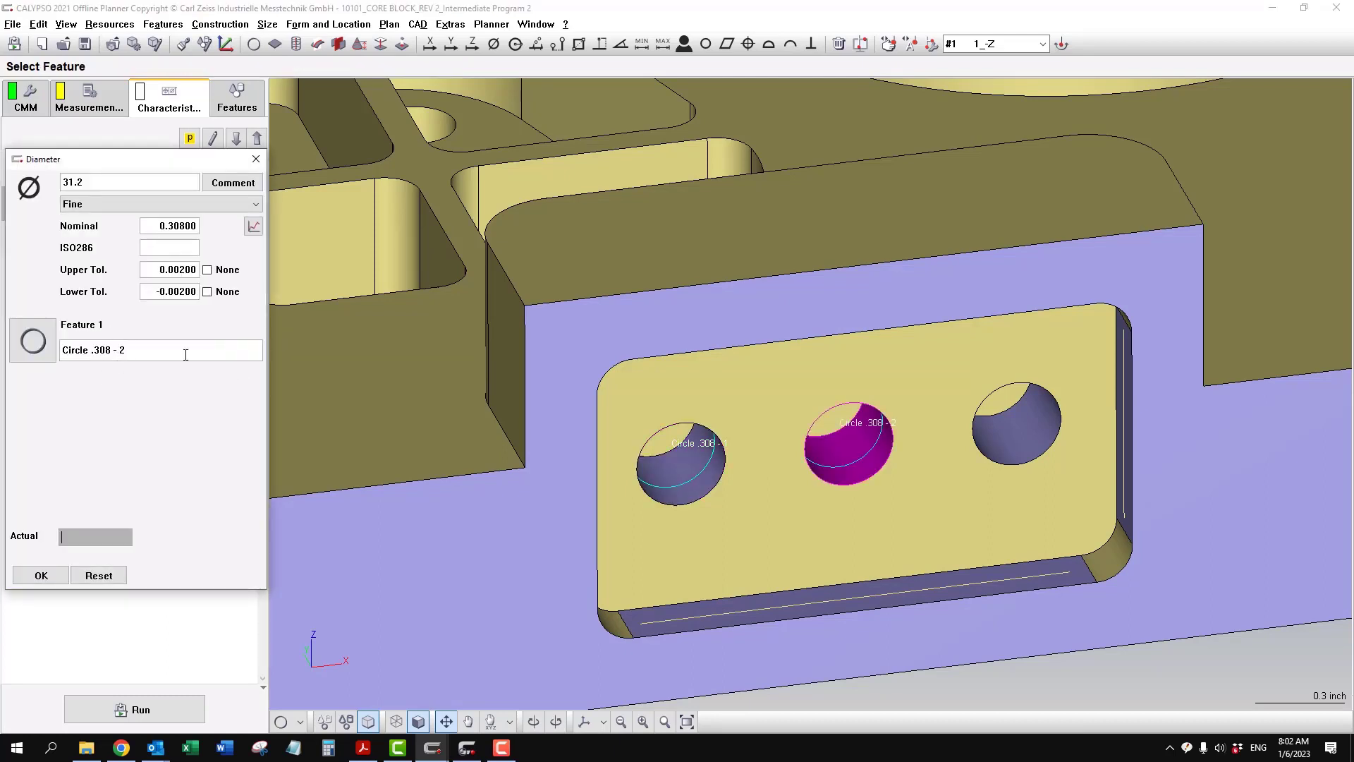
click(237, 137)
double_click(124, 349)
text(3)
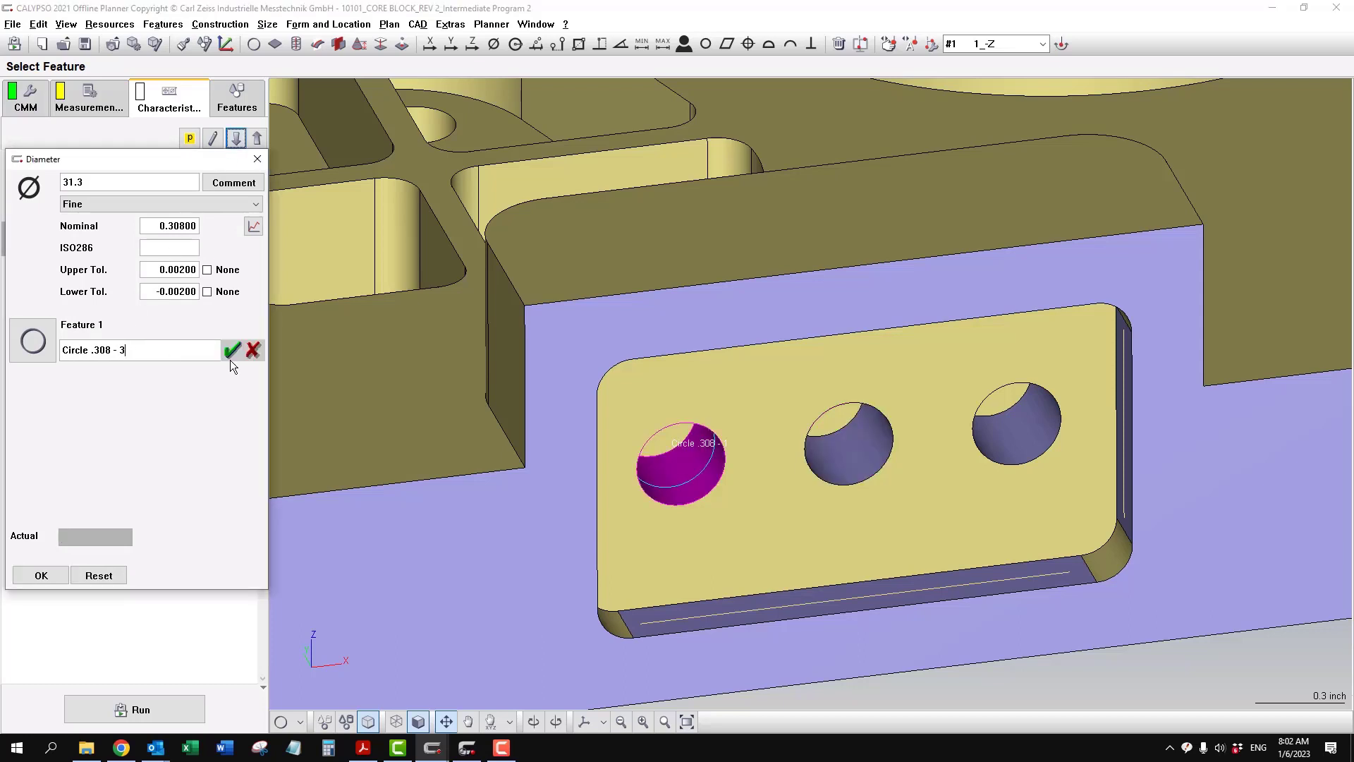
key(Return)
click(41, 576)
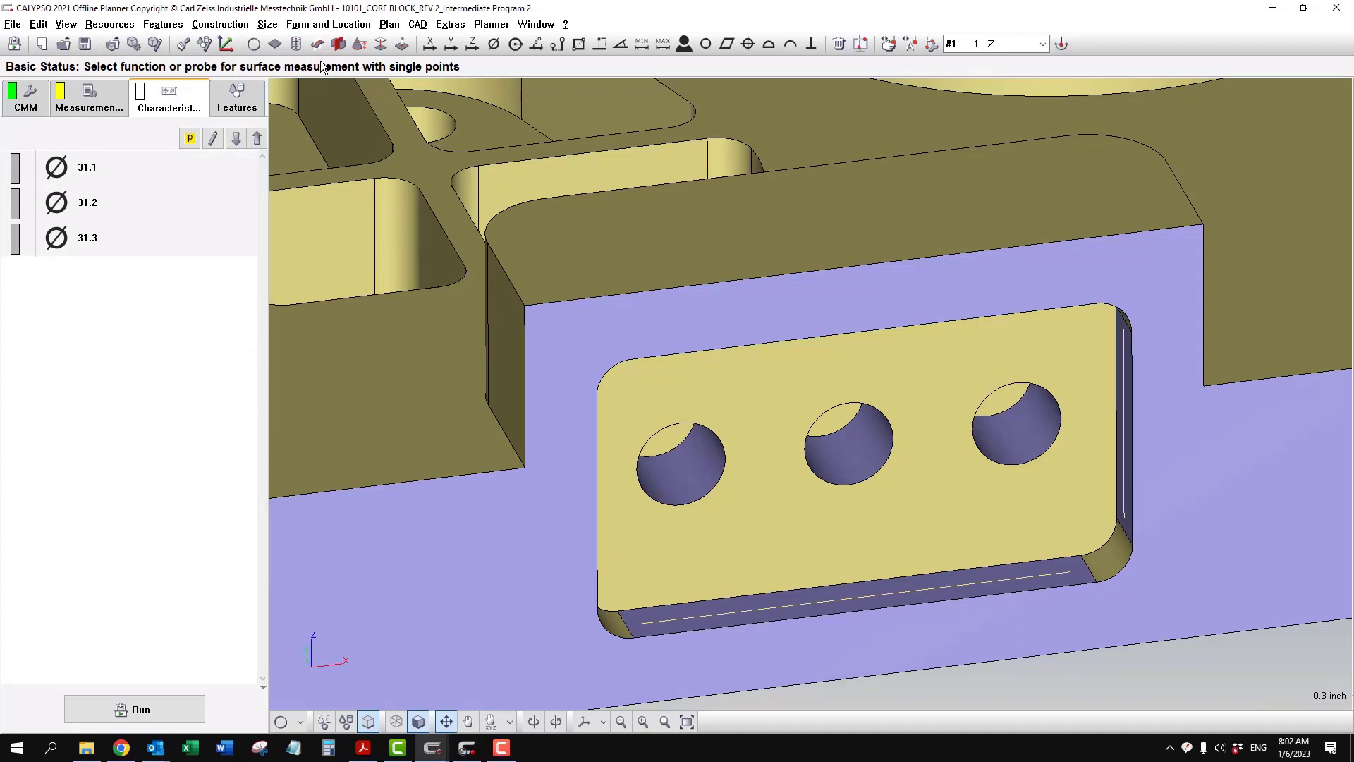
- Add a Position characteristic and assign Circle .308 - 1 as its feature
click(323, 25)
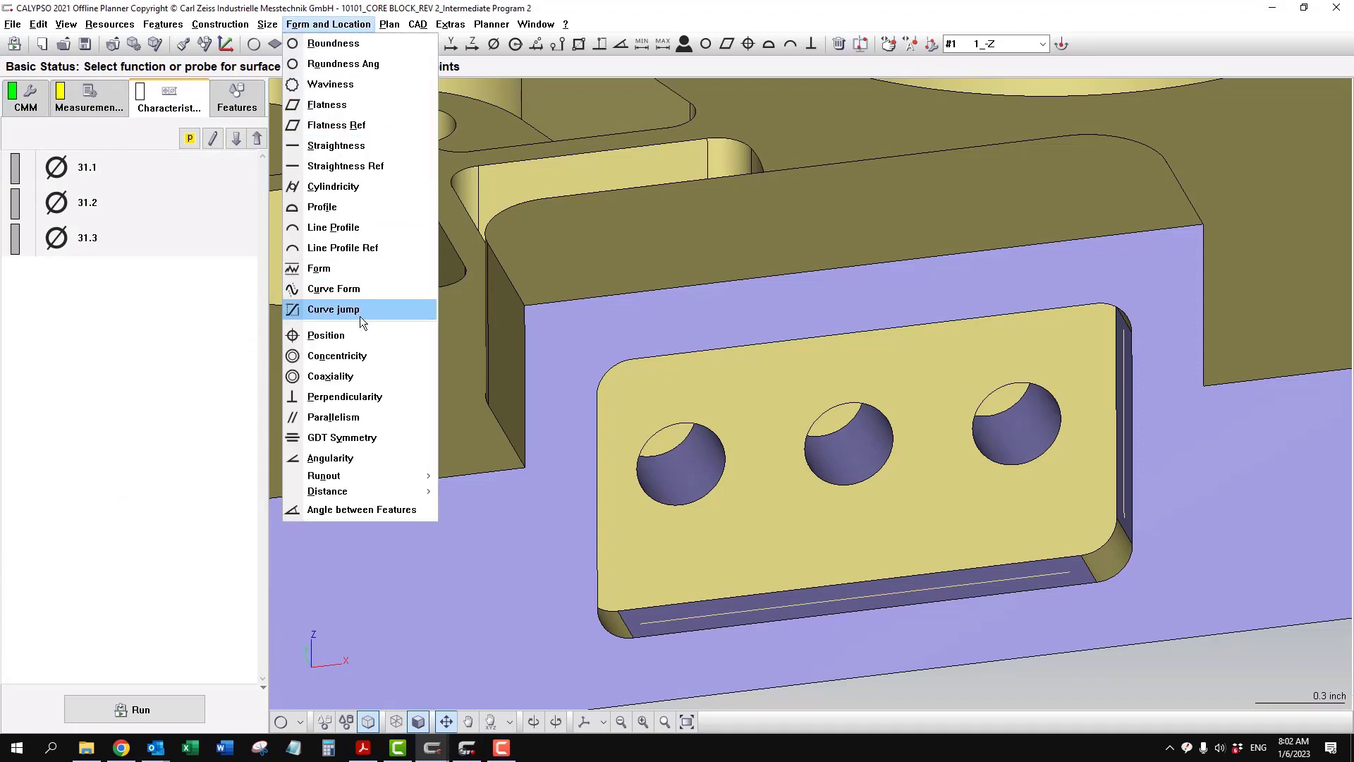
click(364, 336)
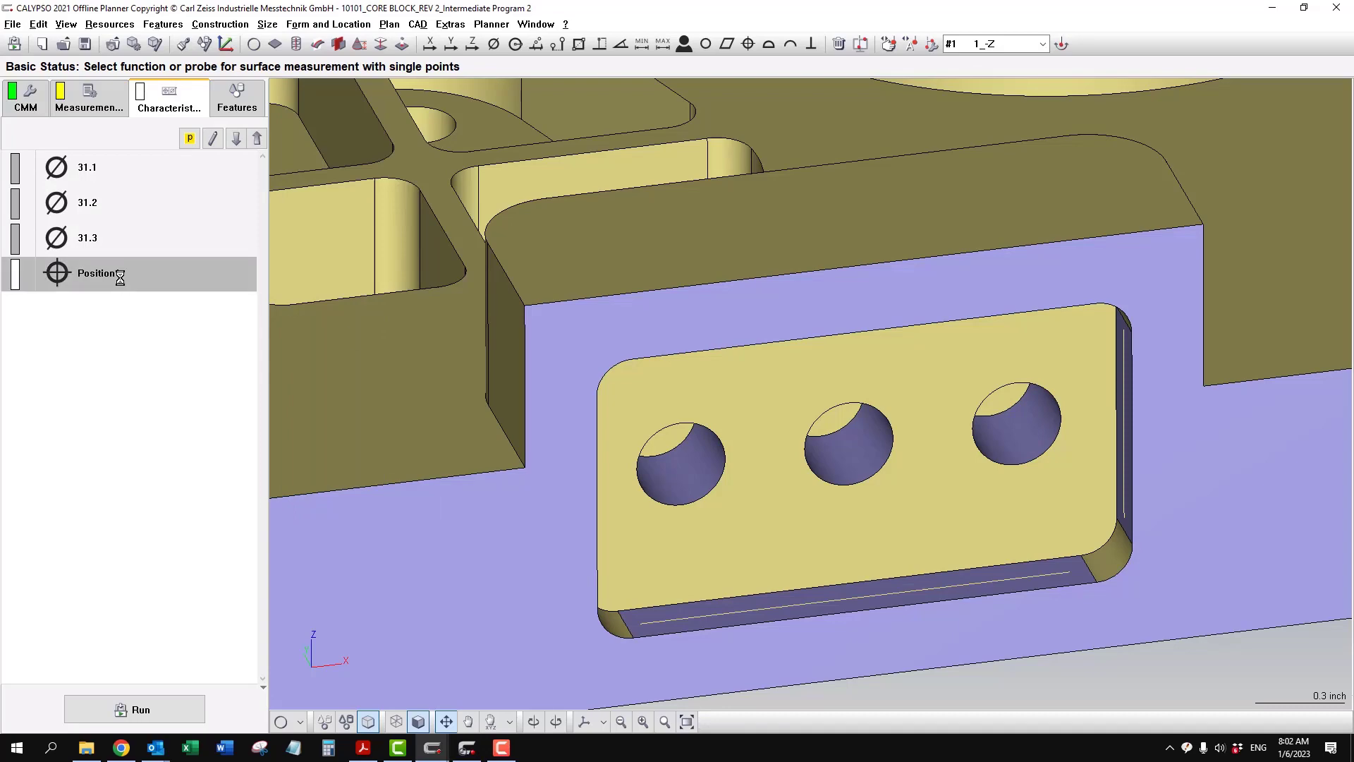
click(48, 333)
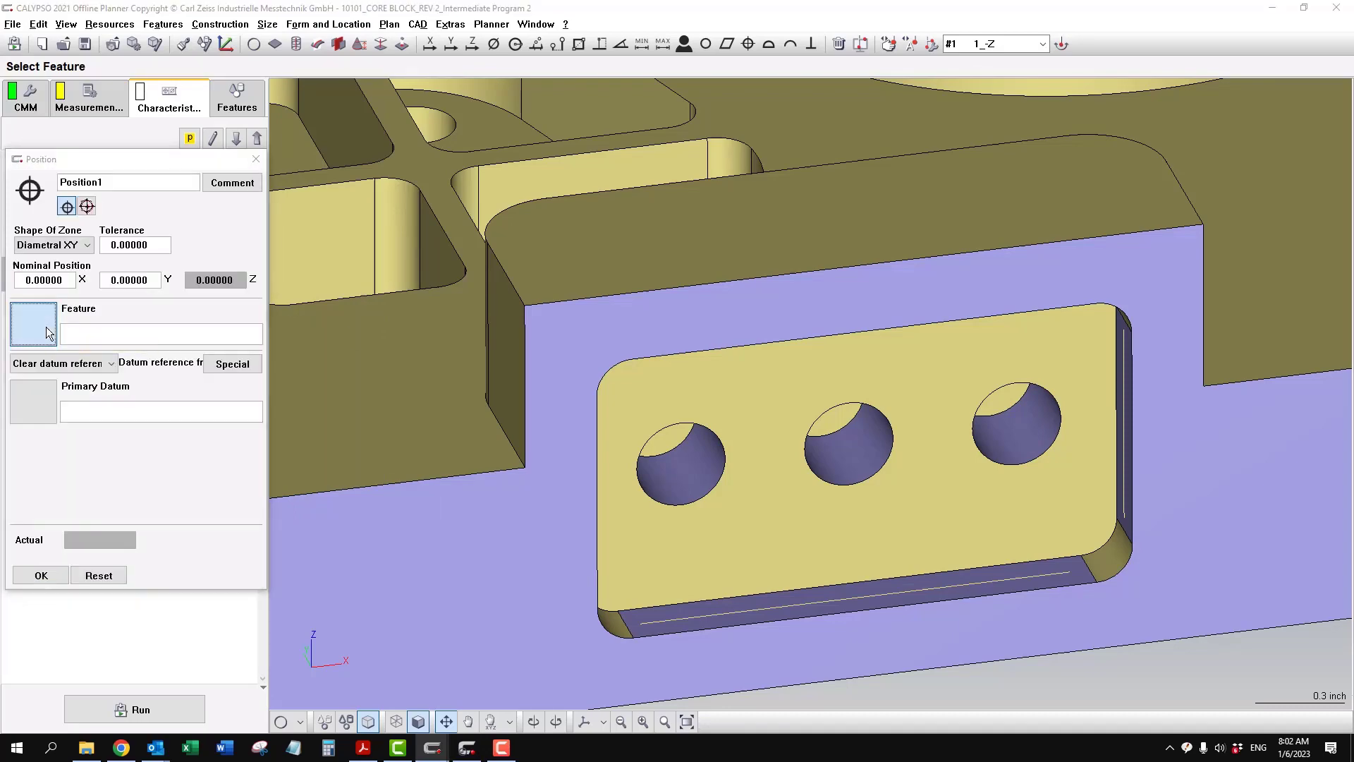
double_click(79, 414)
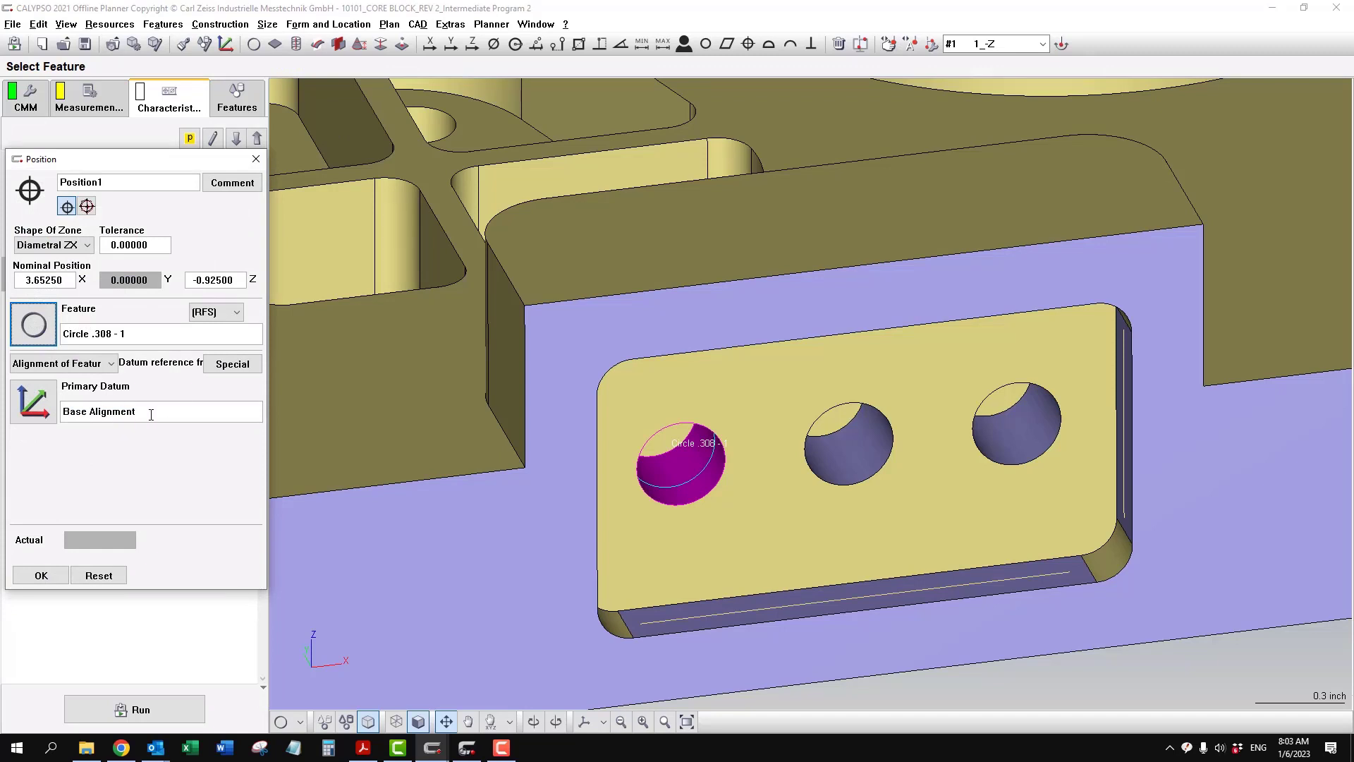
- Check the pocket holes' position tolerance and datum references on the PDF drawing, and return to the CALYPSO position definition
click(363, 748)
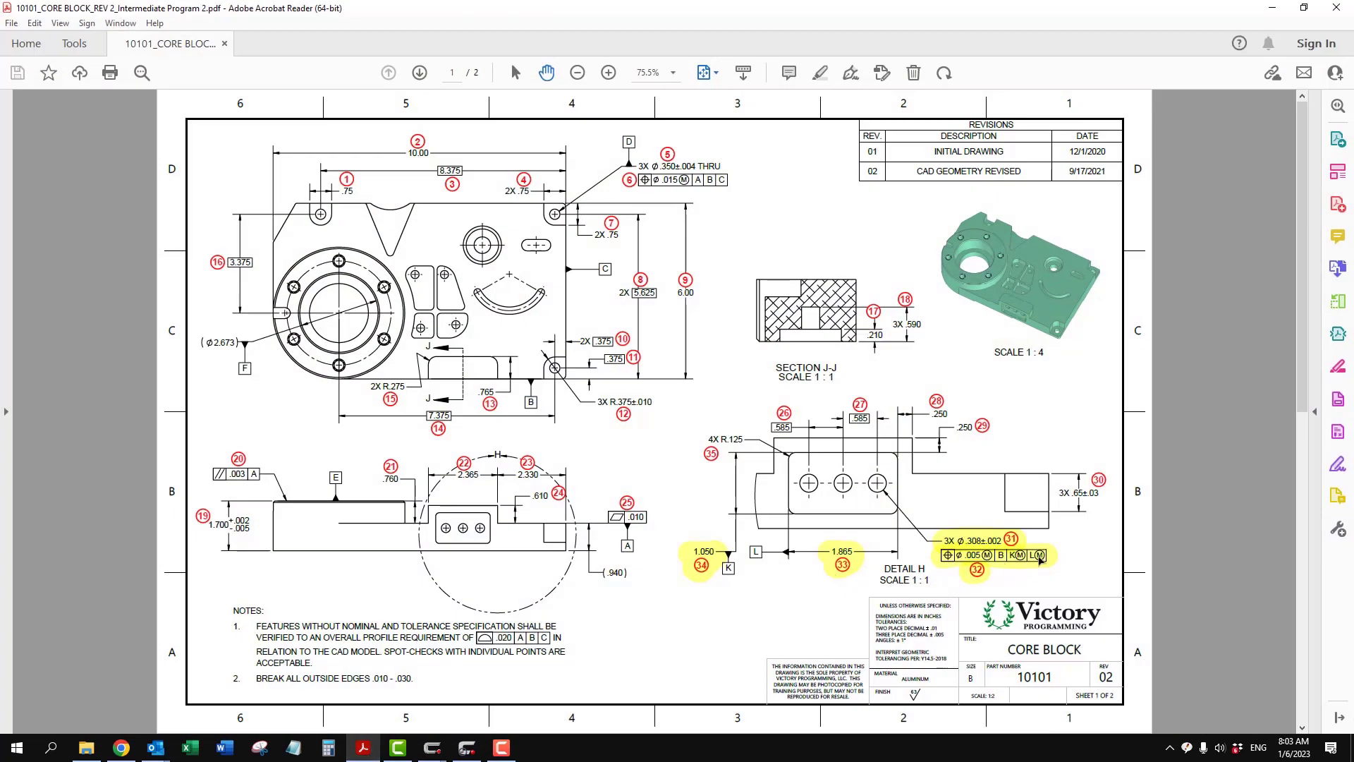
mouse_move(444, 756)
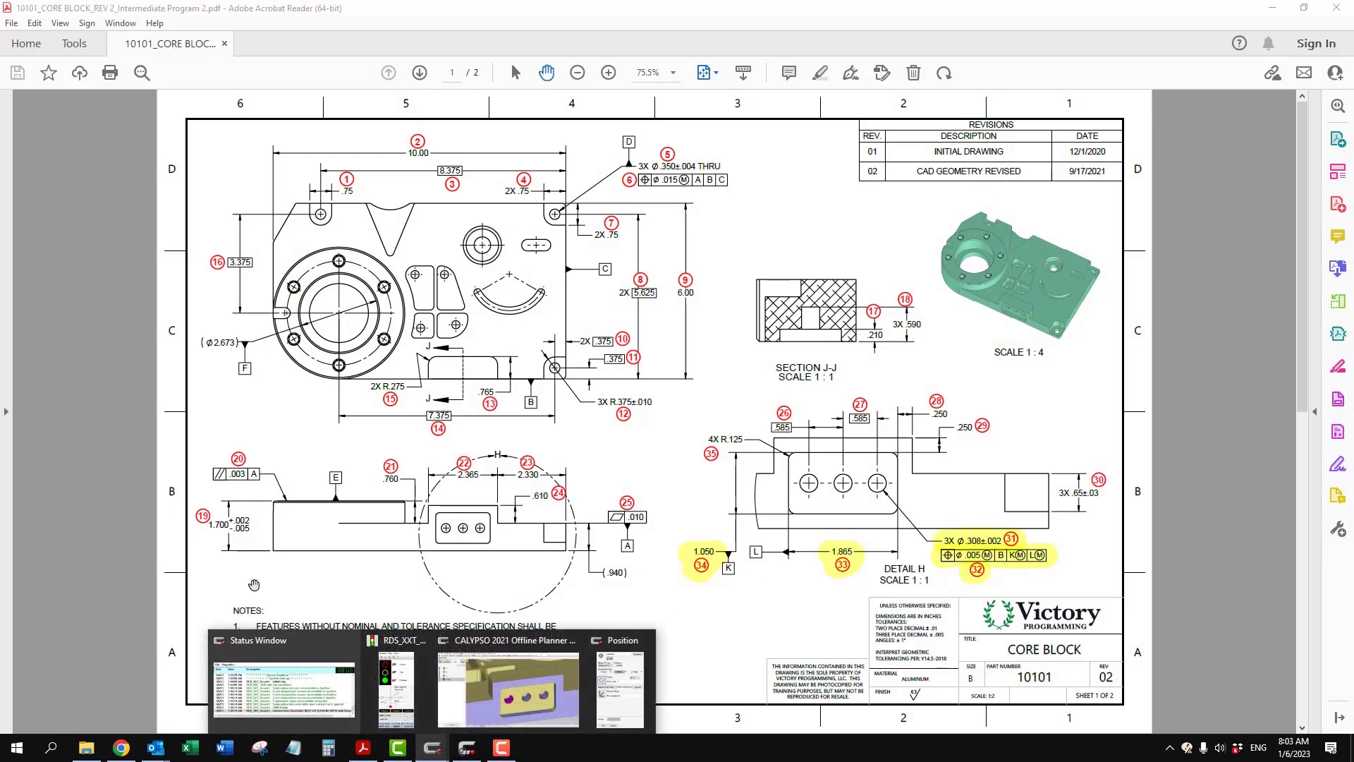
click(472, 679)
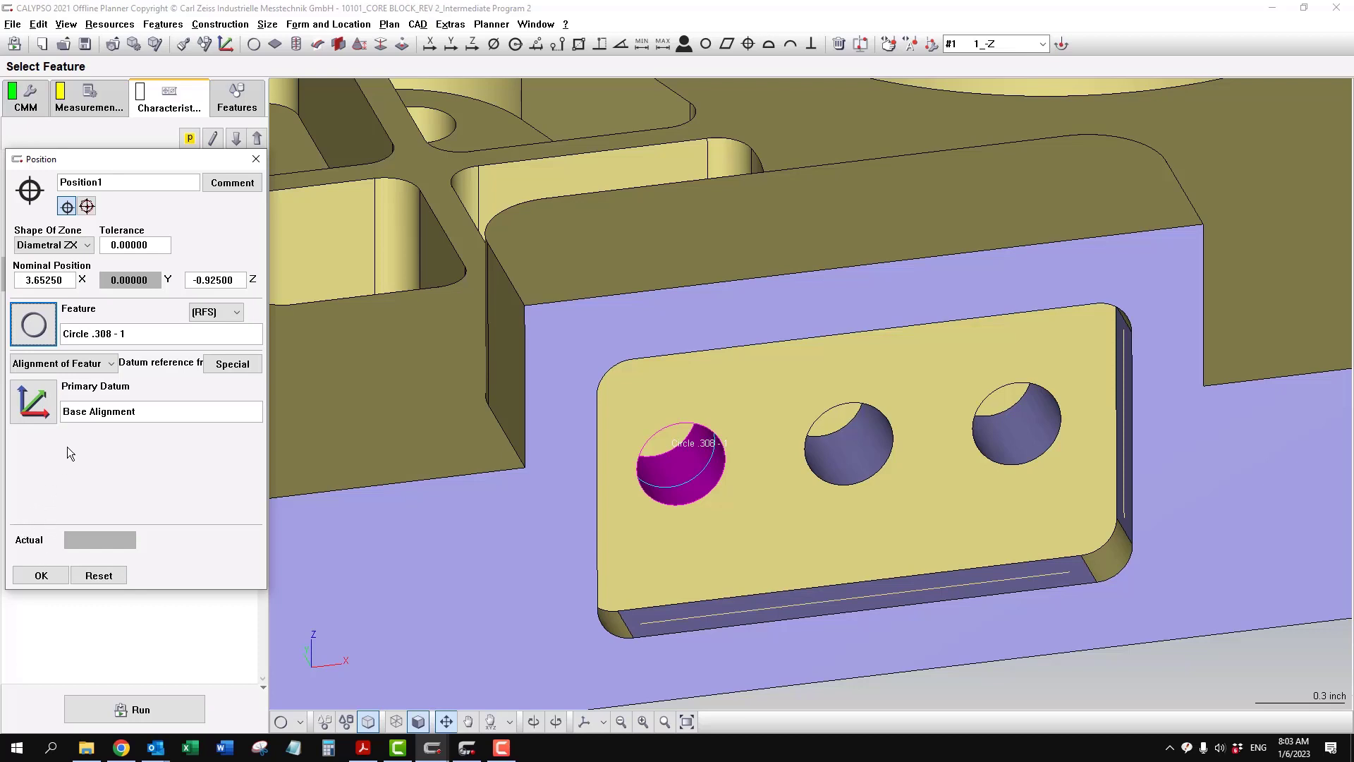
- Set the position's primary datum to Plane Datum B, secondary to Symmetry Datum K and tertiary to Symmetry Datum L
click(41, 411)
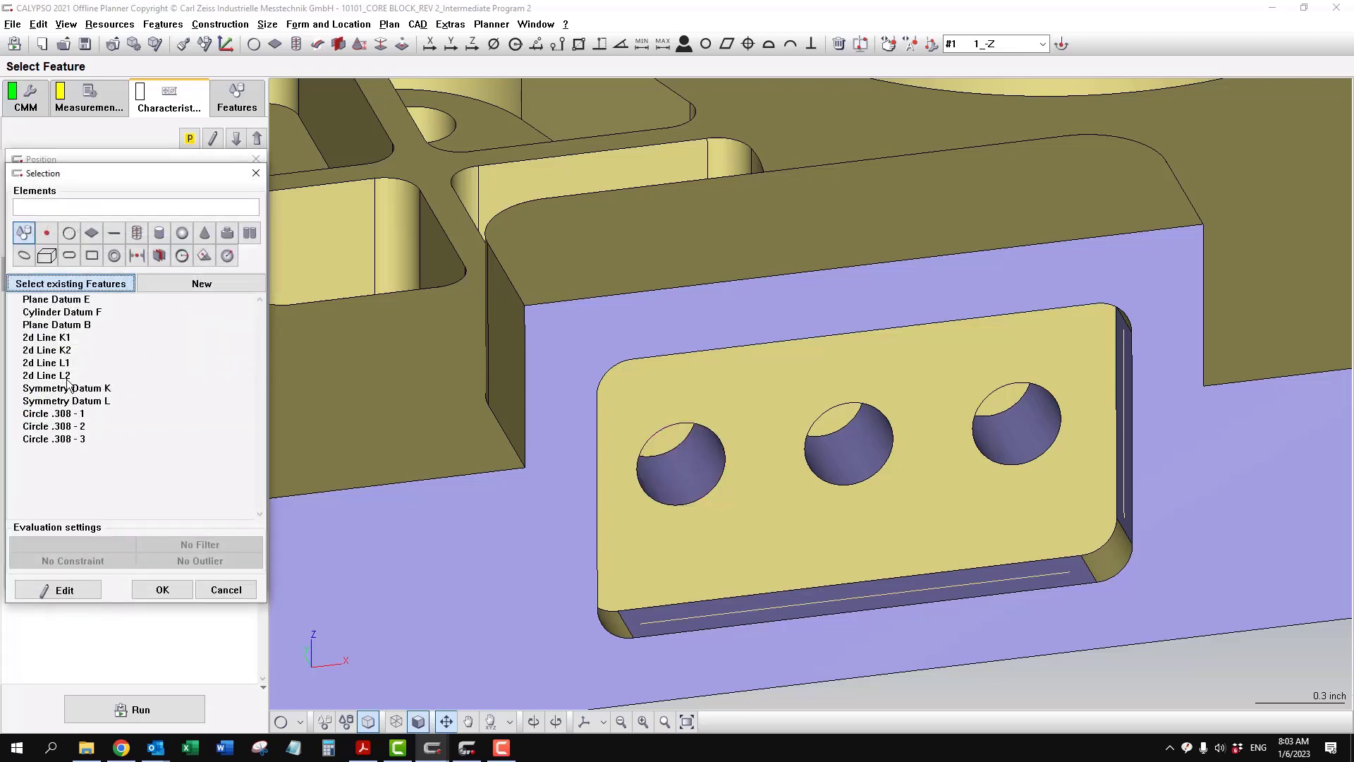
click(76, 326)
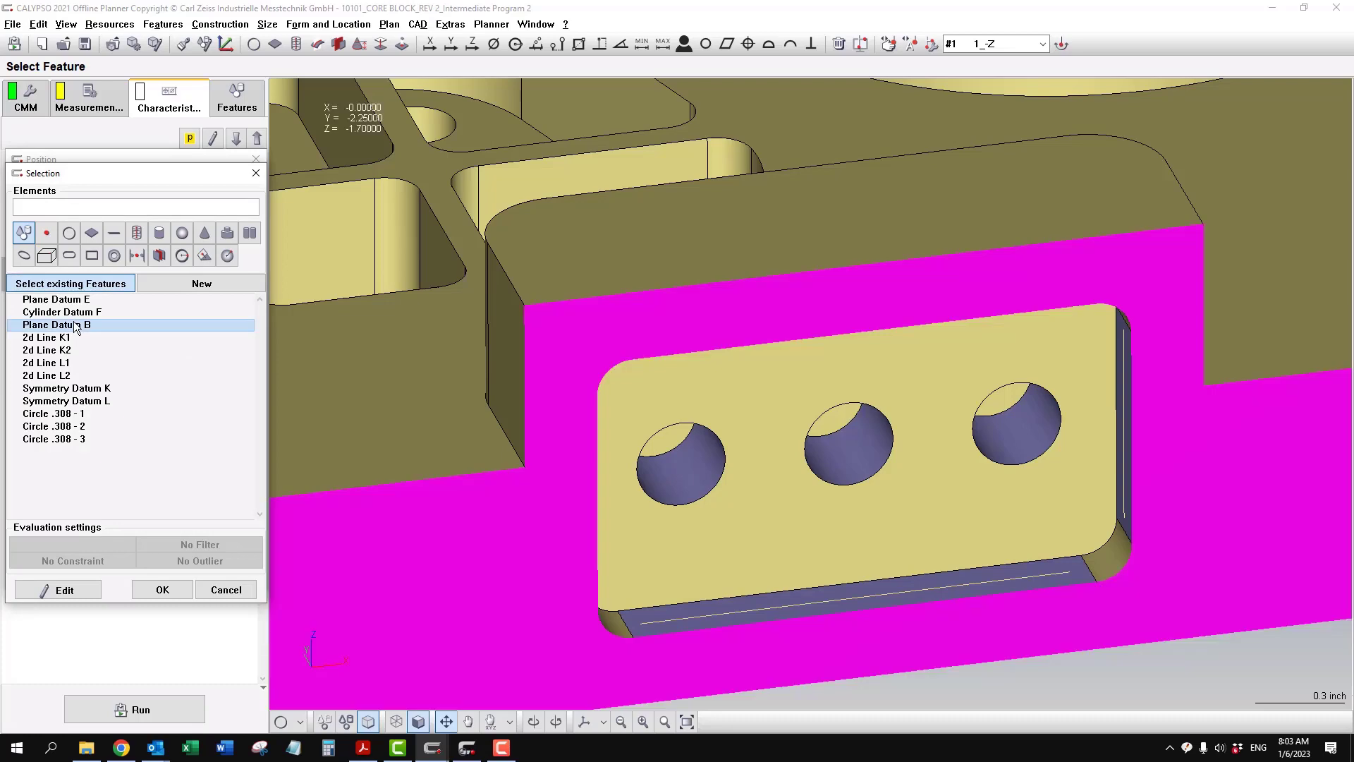
click(167, 587)
click(40, 444)
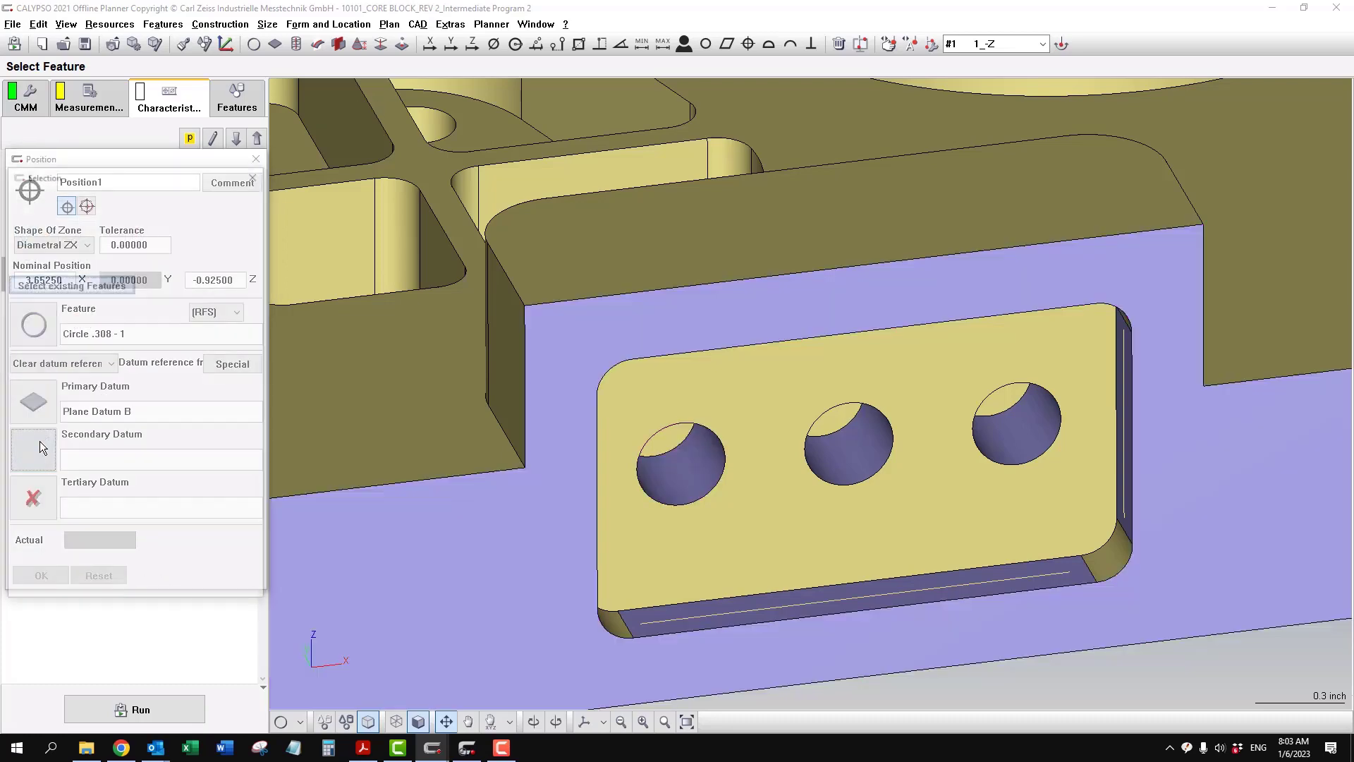
click(97, 390)
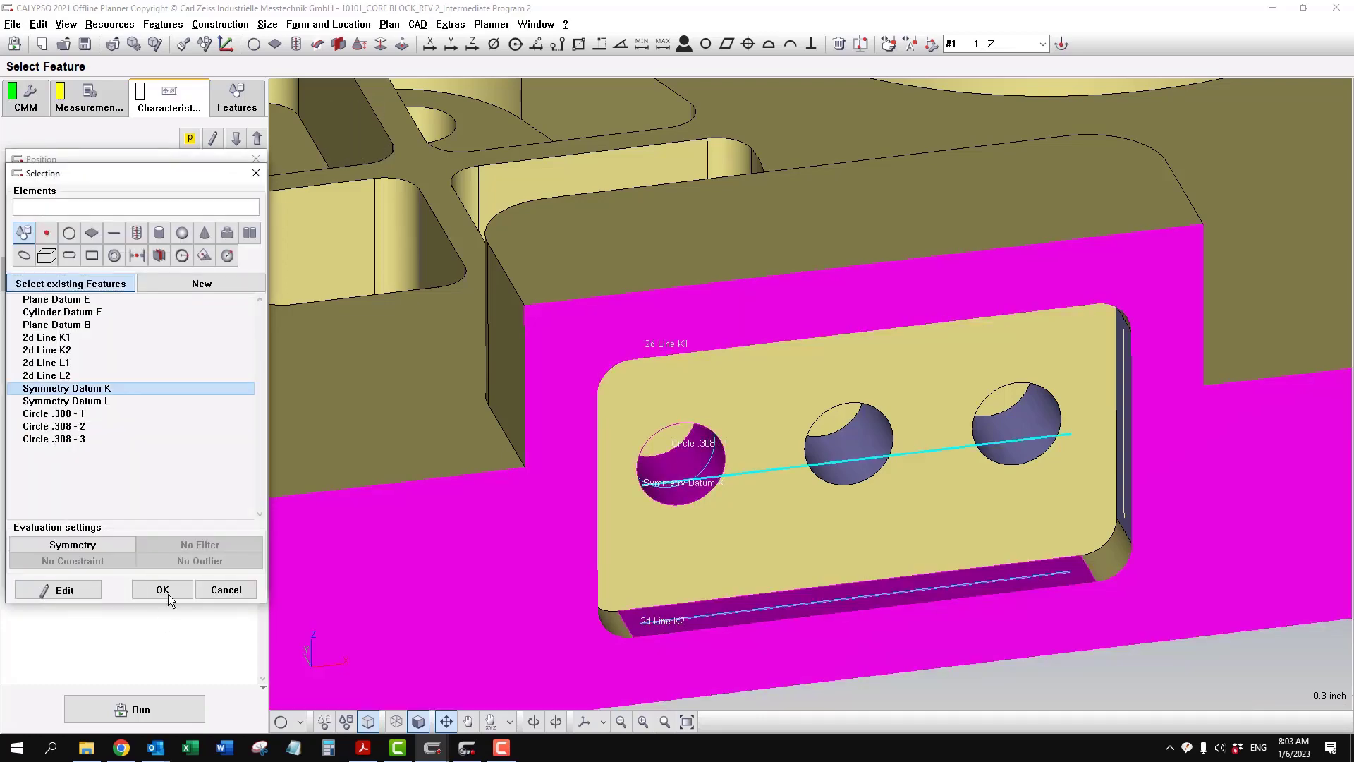
click(163, 589)
click(33, 497)
click(99, 401)
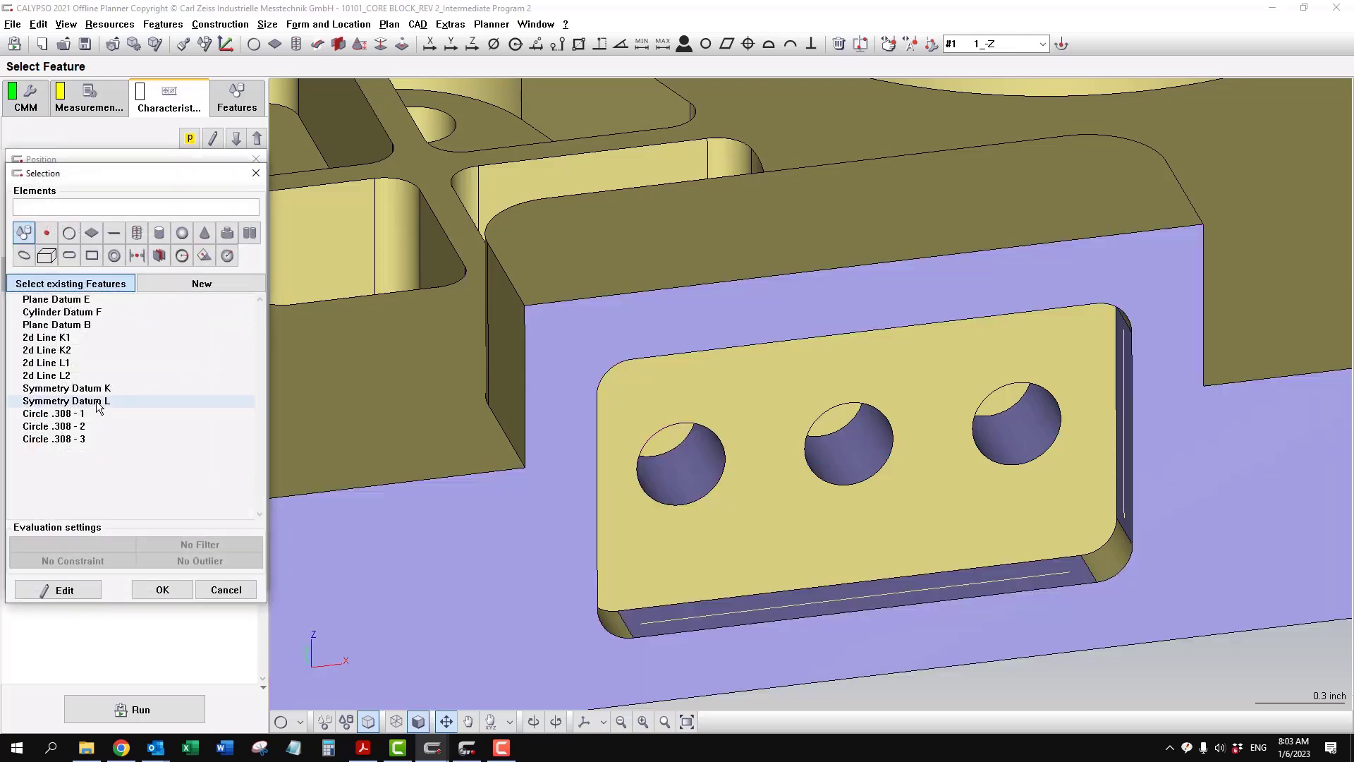
click(164, 590)
- Inspect the datum reference frame on the pocket and set the position tolerance to .005
scroll(894, 573, up, 6)
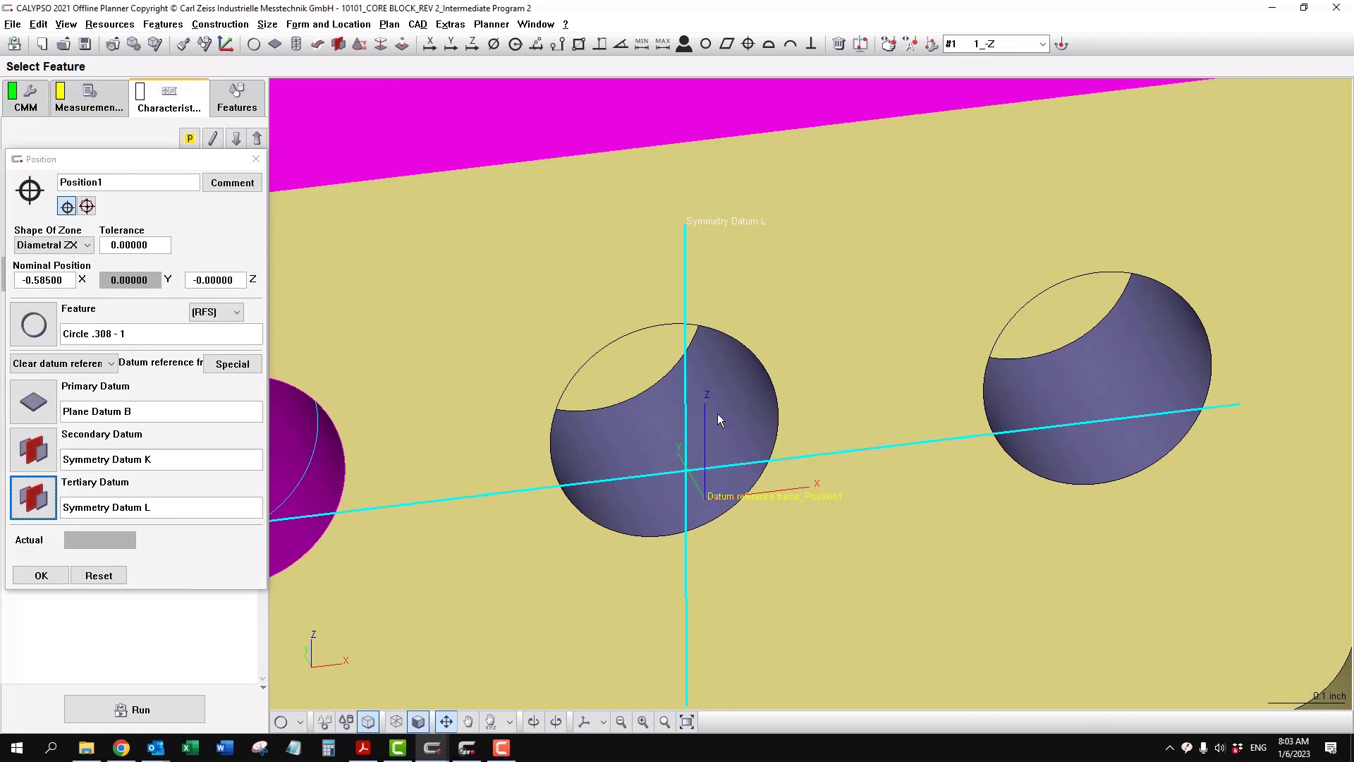
scroll(719, 420, down, 8)
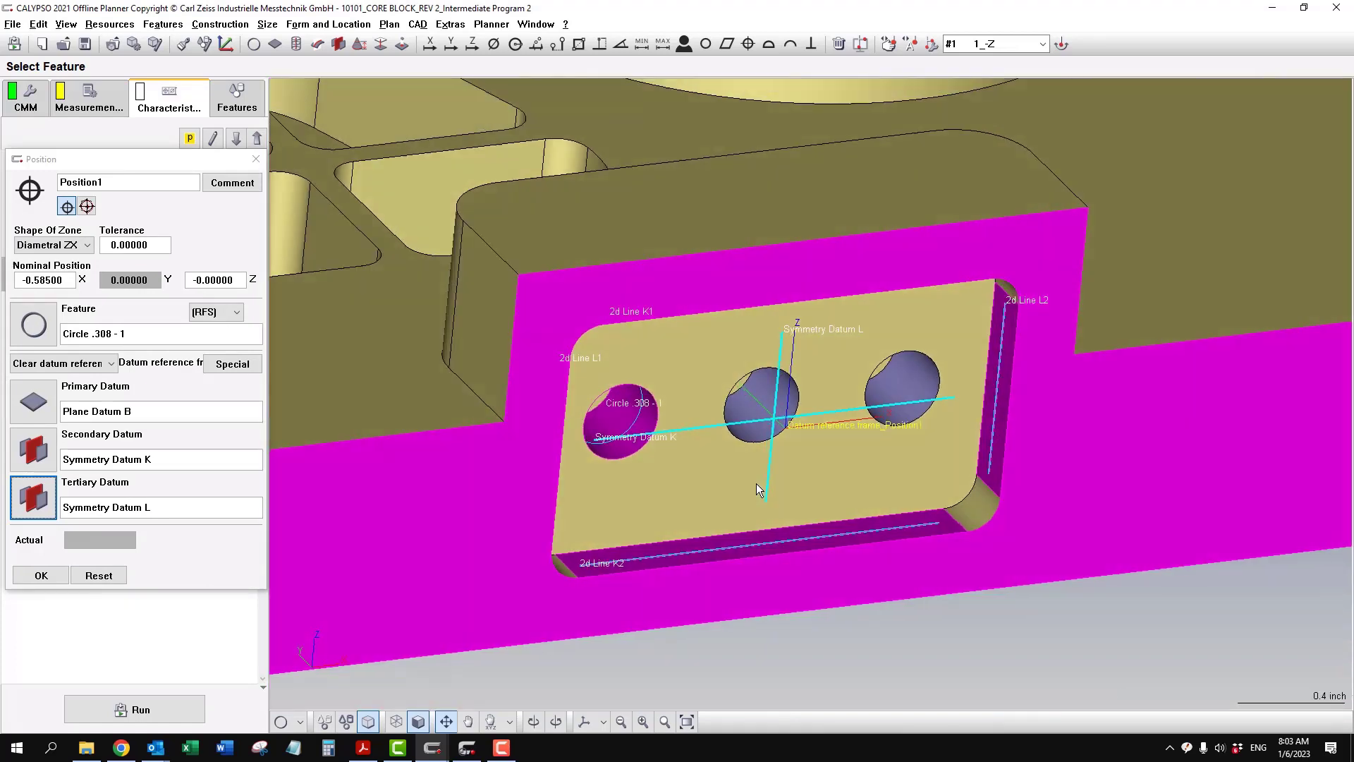
mouse_move(756, 484)
mouse_down()
mouse_move(827, 474)
mouse_move(746, 476)
mouse_up()
scroll(414, 416, down, 2)
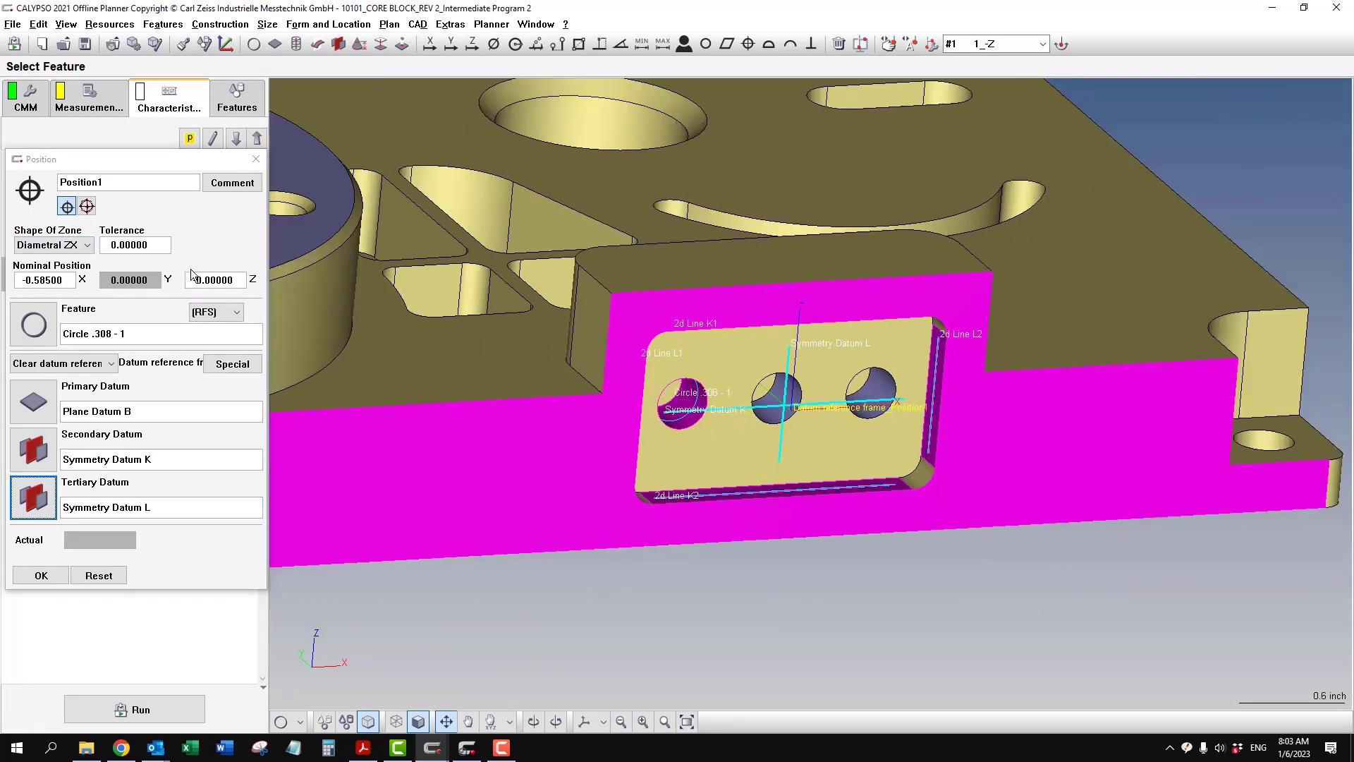
click(157, 250)
text(.005)
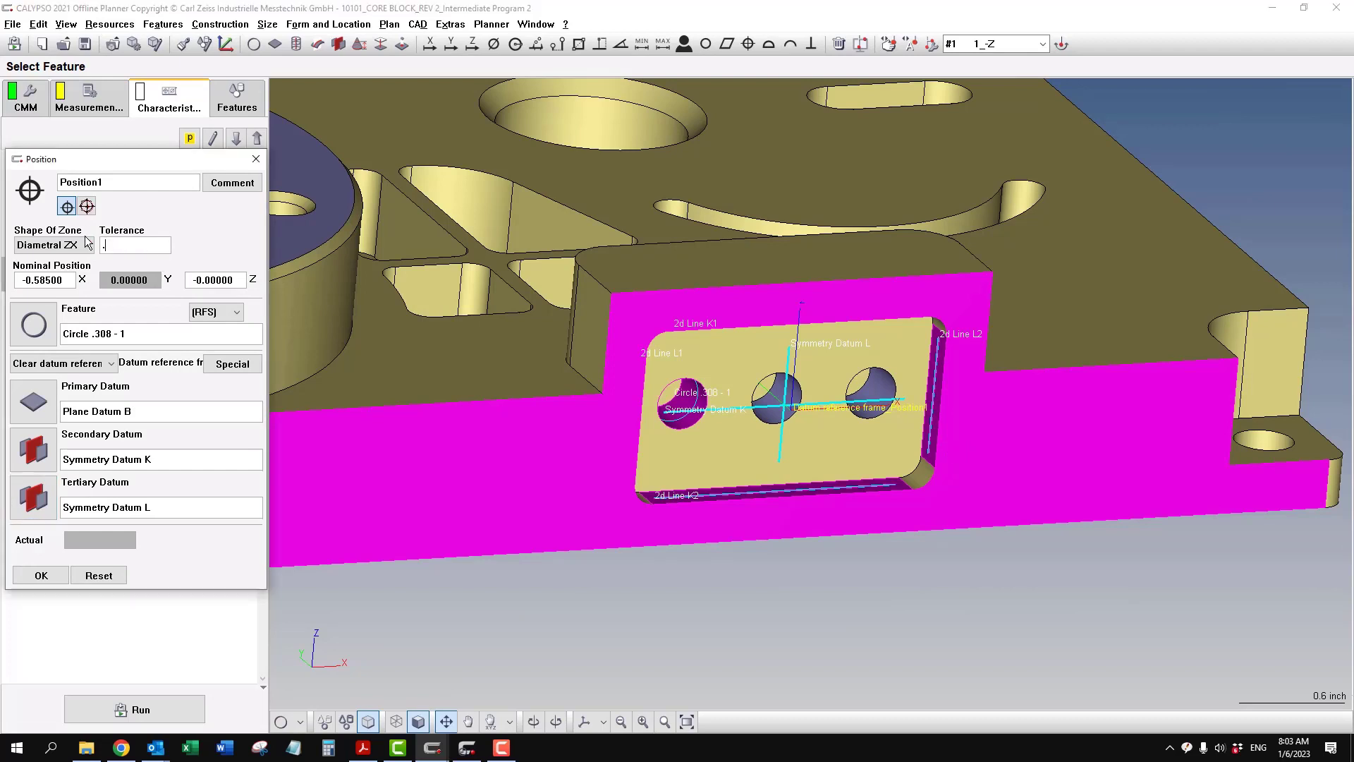
- Check the pocket holes' material condition modifier on the PDF drawing and apply MMC to the position's feature
click(366, 751)
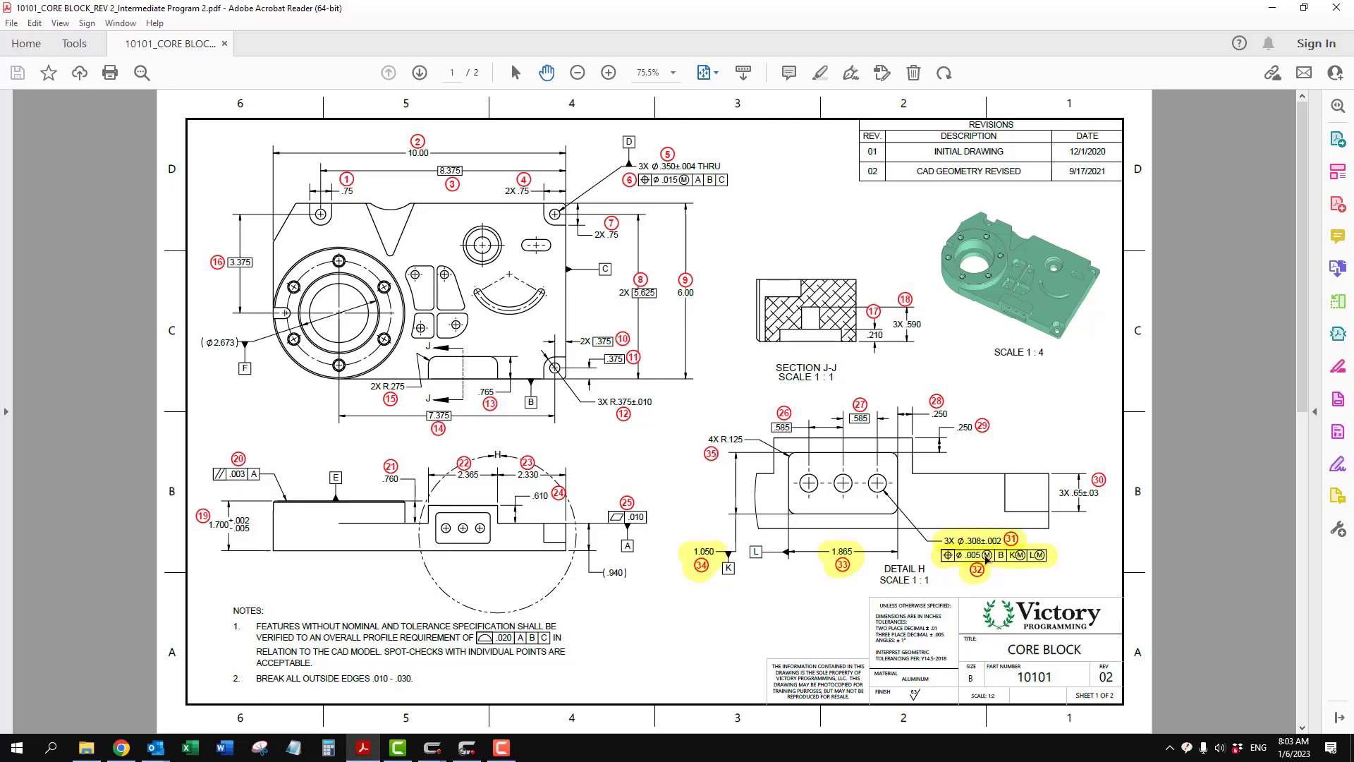
mouse_move(426, 749)
click(452, 677)
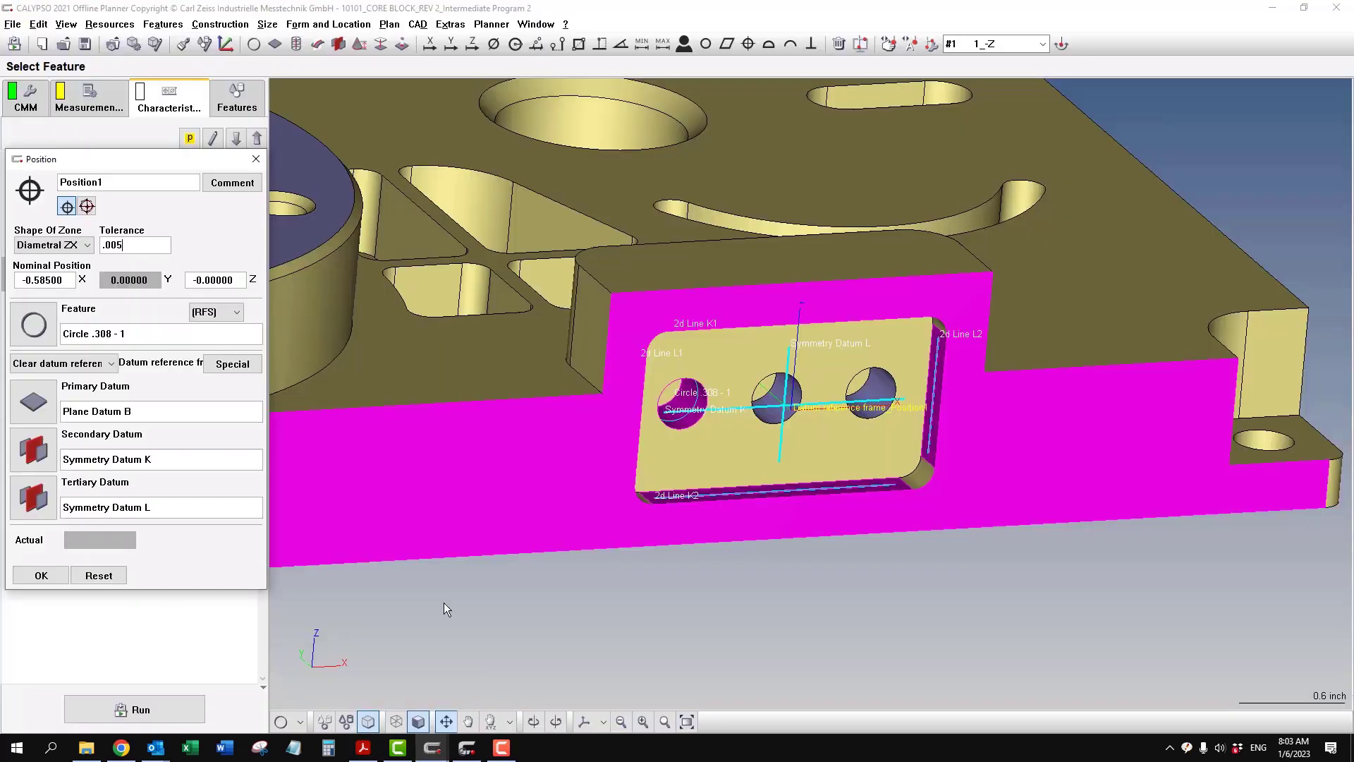
click(238, 316)
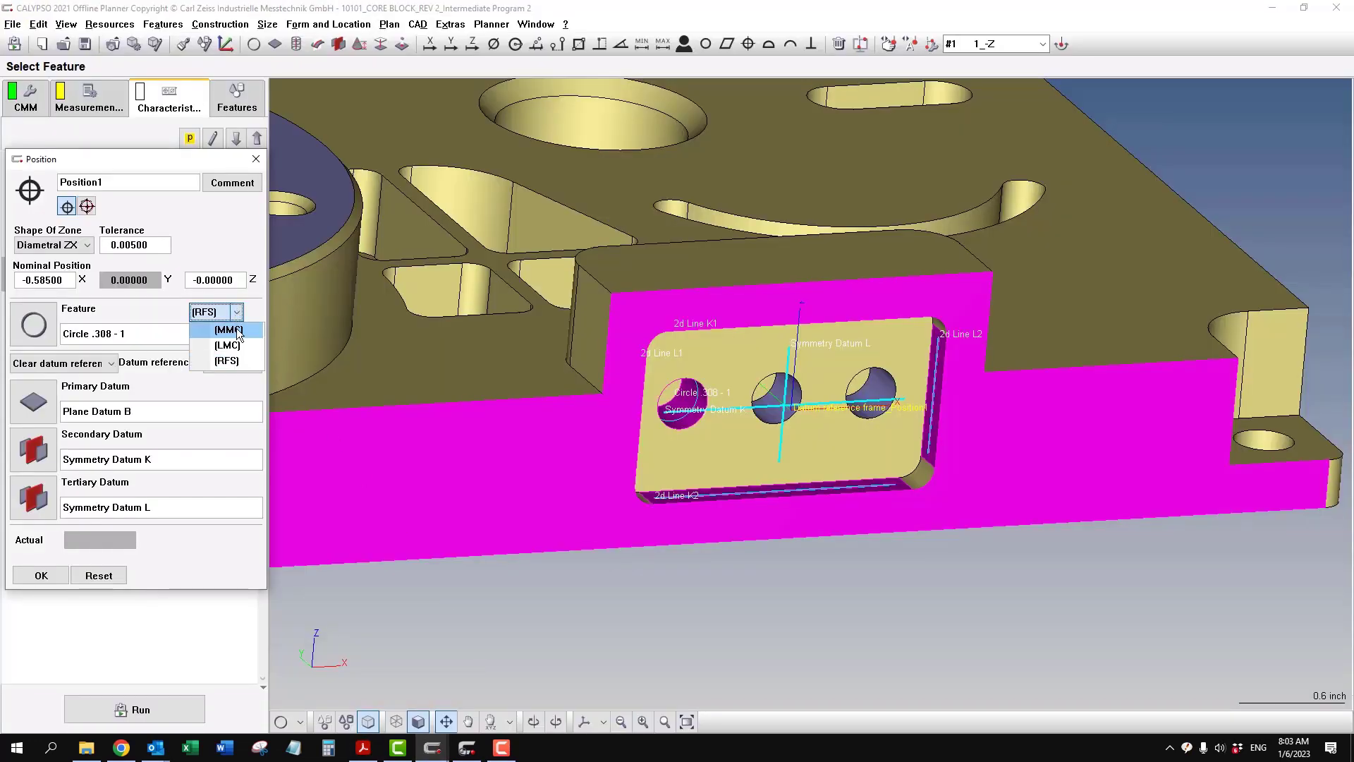
click(235, 325)
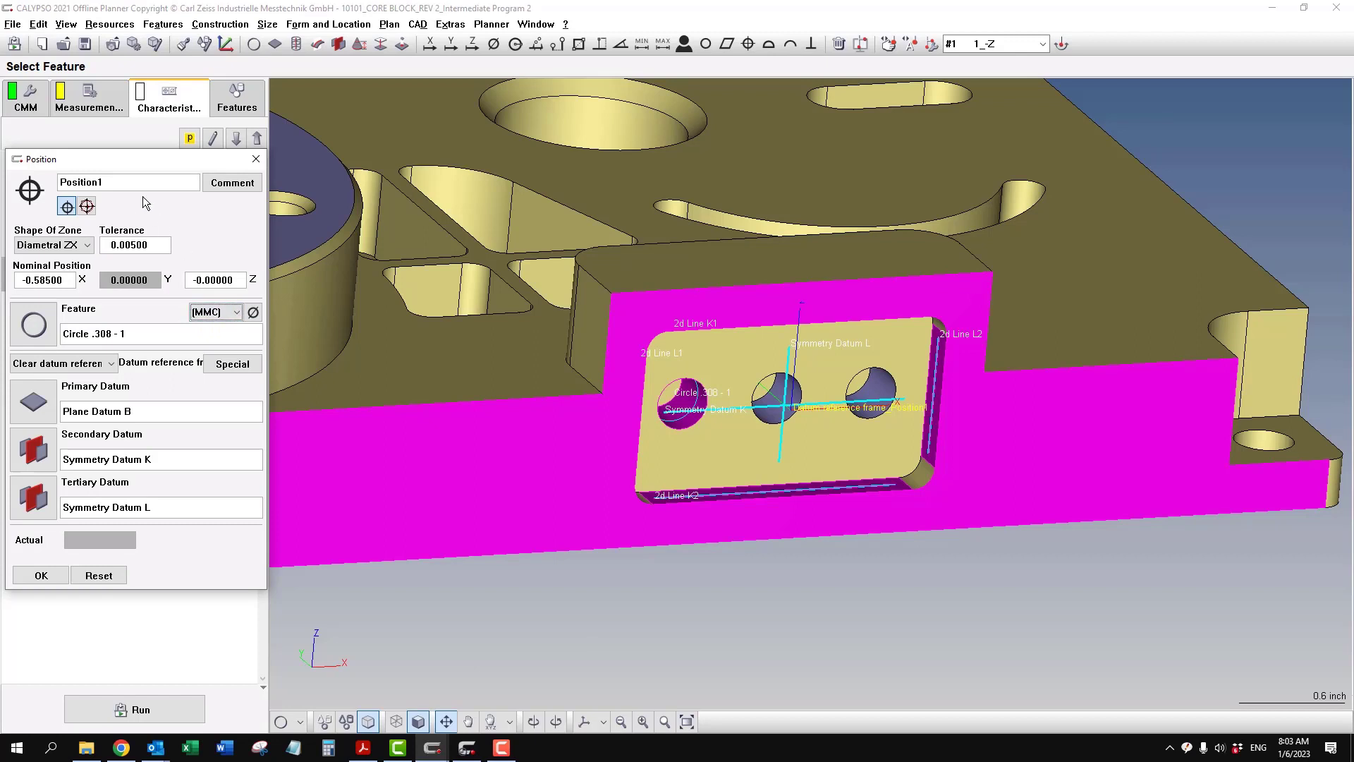
- Rename the position characteristic 32.1, accept it and duplicate it for the other two holes
double_click(130, 183)
text(32.1)
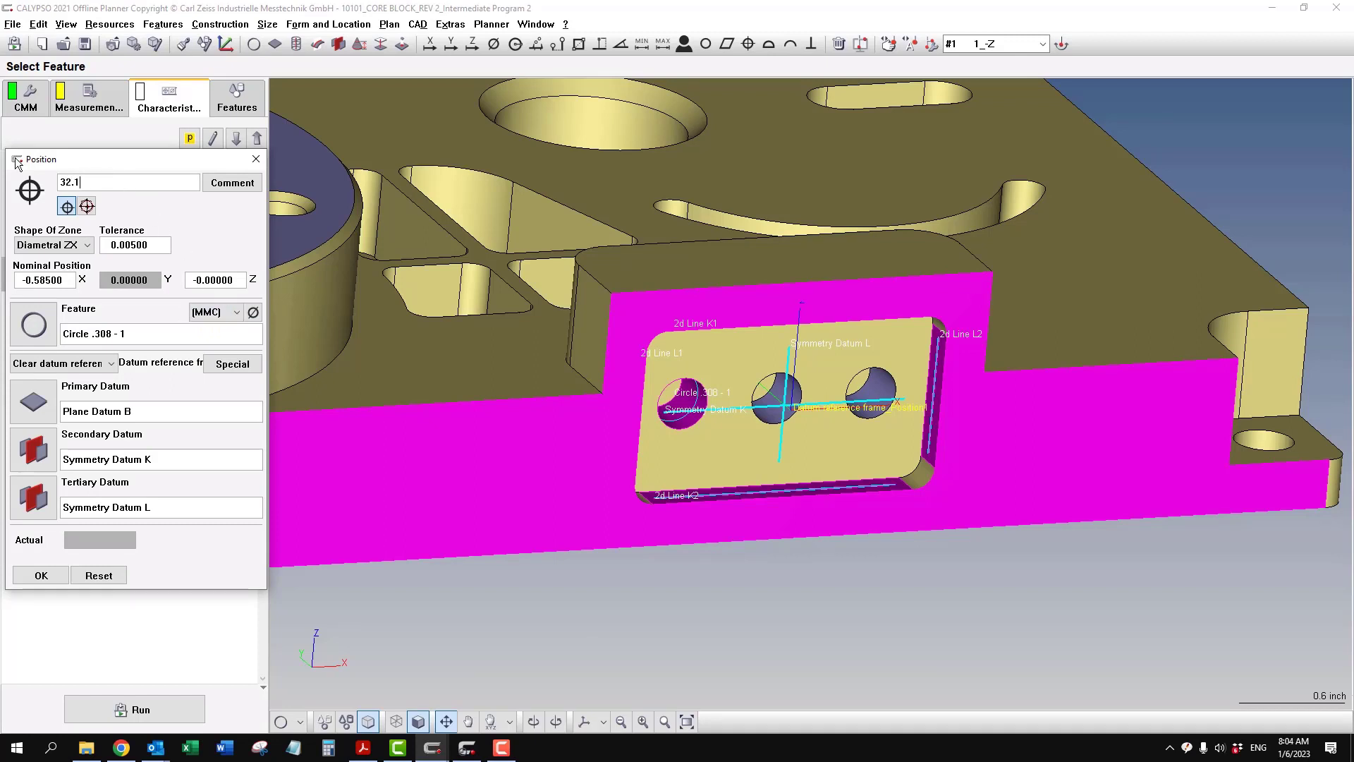
click(42, 576)
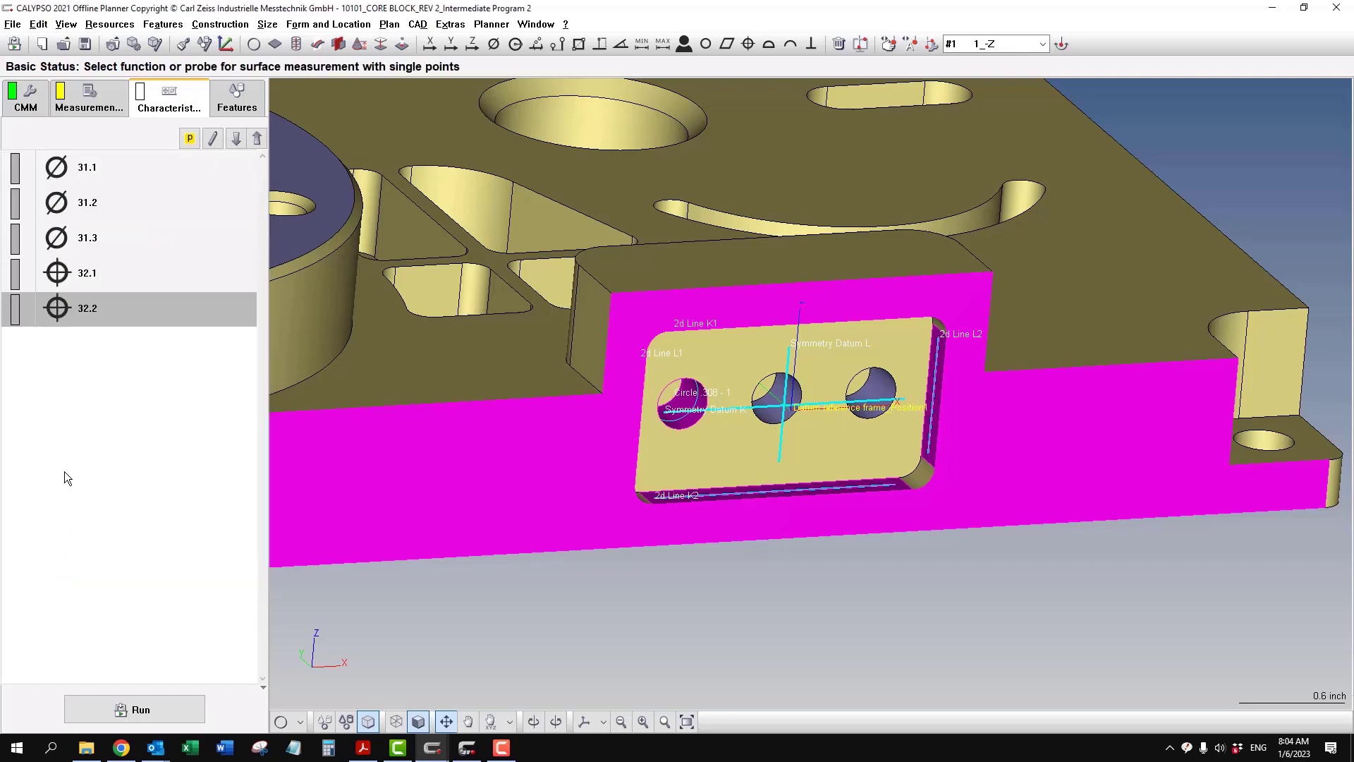
- Reassign position 32.2 to the feature Circle .308 - 2 and position 32.3 to Circle .308 - 3
double_click(116, 308)
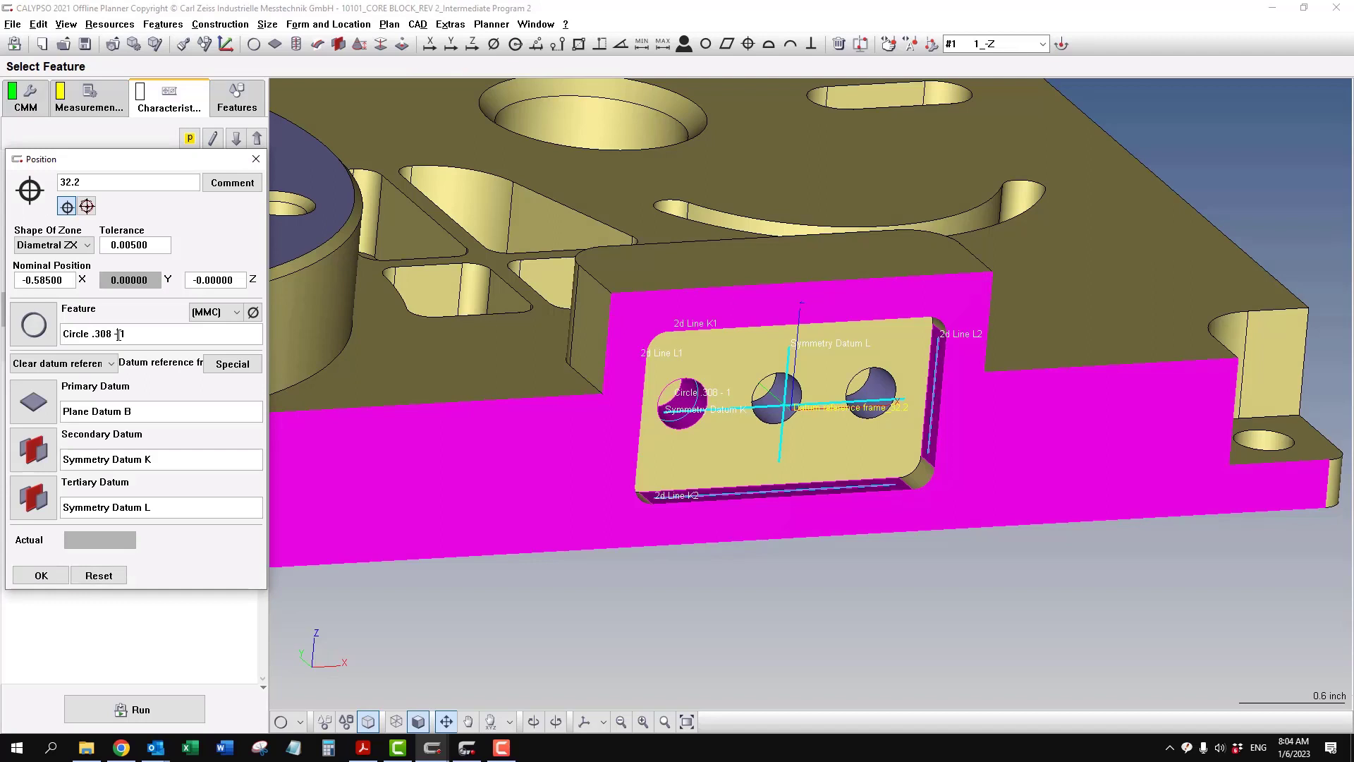
double_click(123, 334)
text(2)
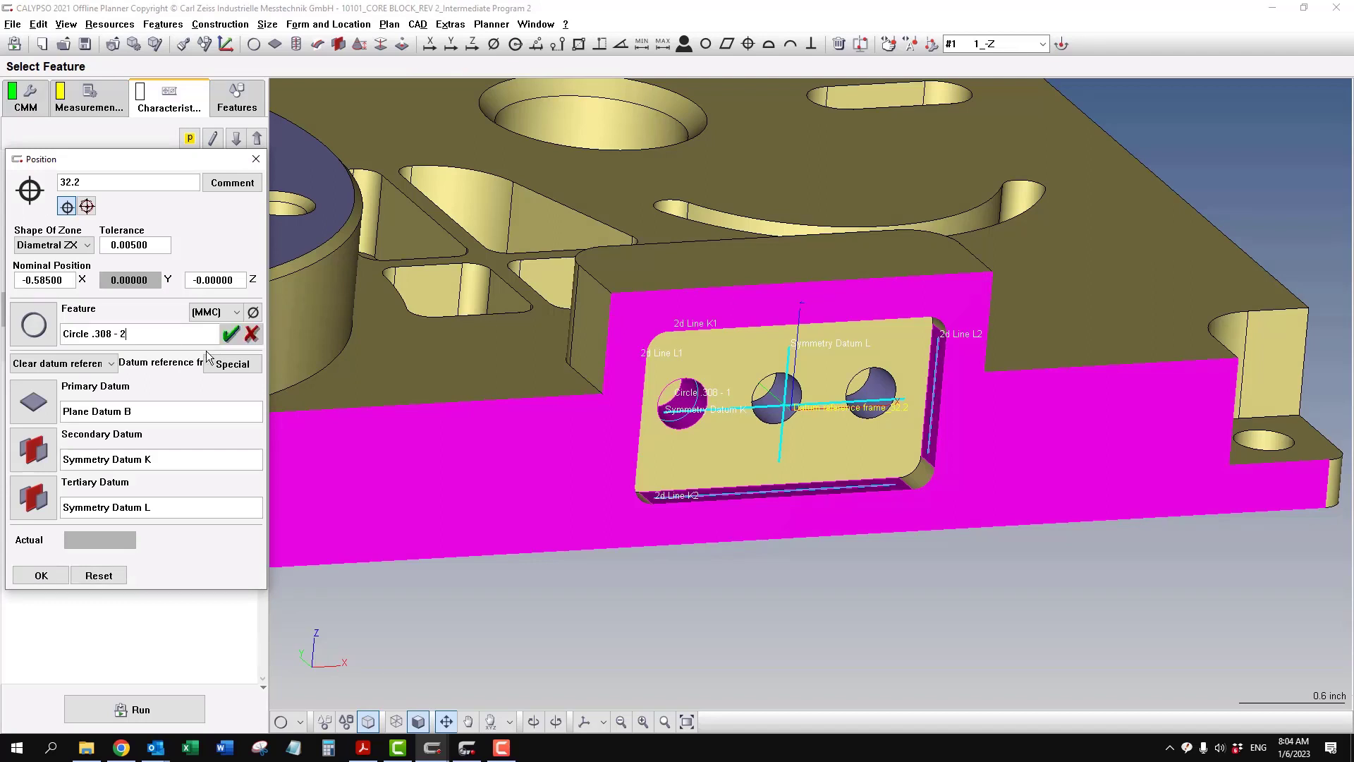
key(Return)
click(237, 139)
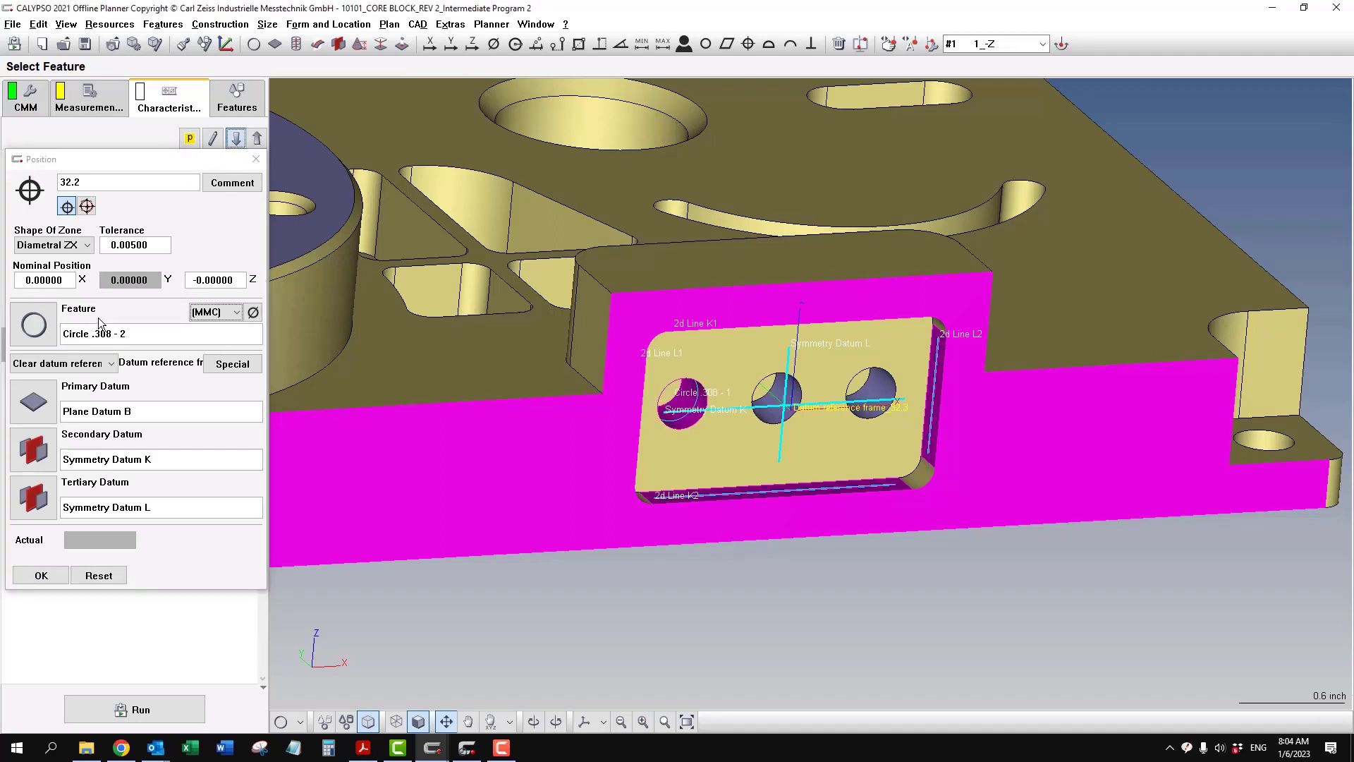
double_click(123, 333)
text(3)
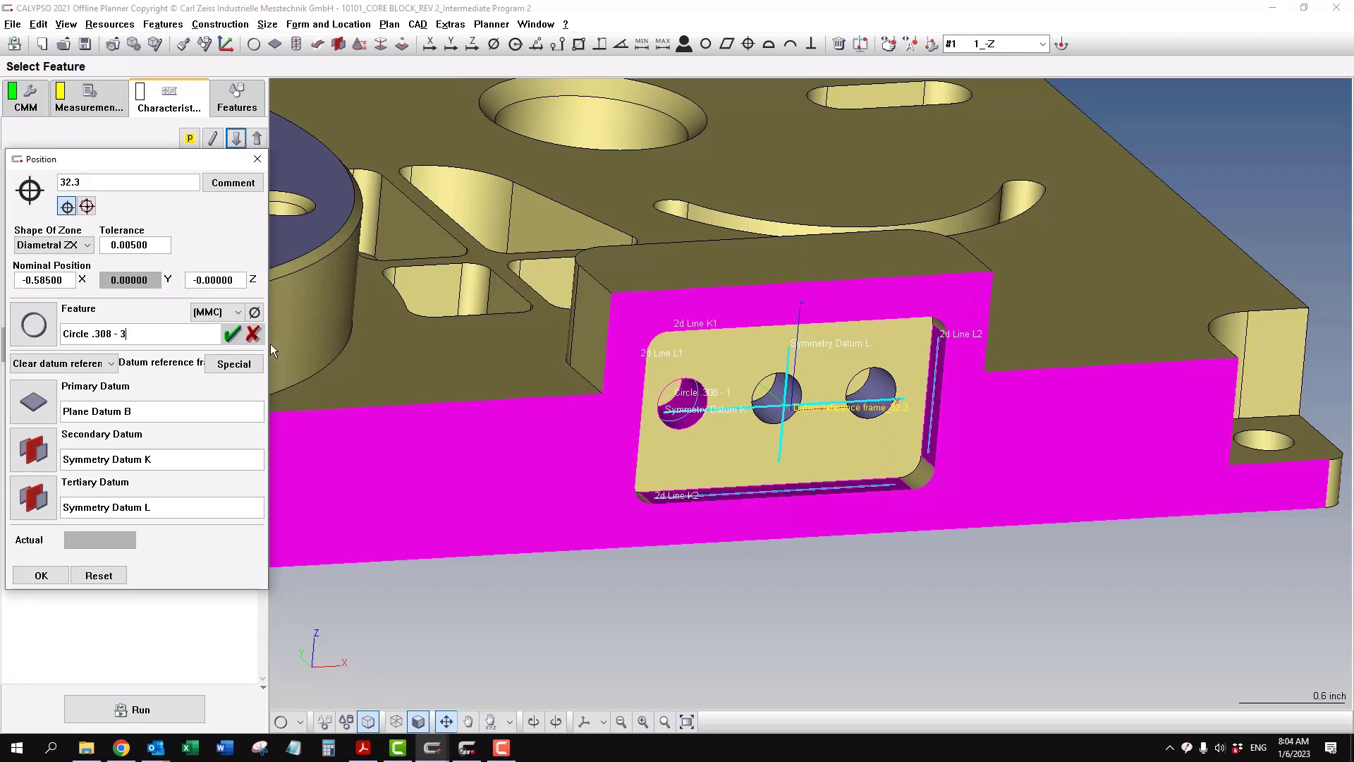
key(Return)
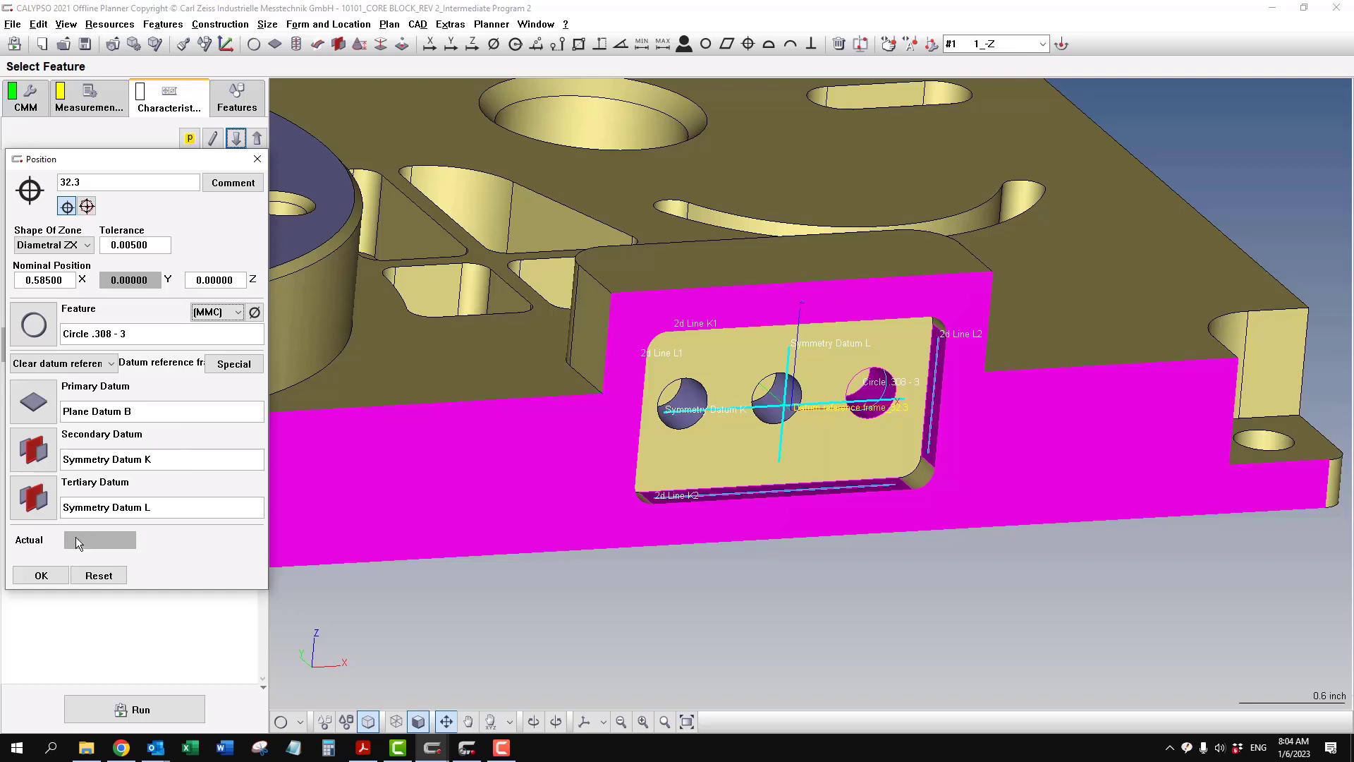
click(51, 575)
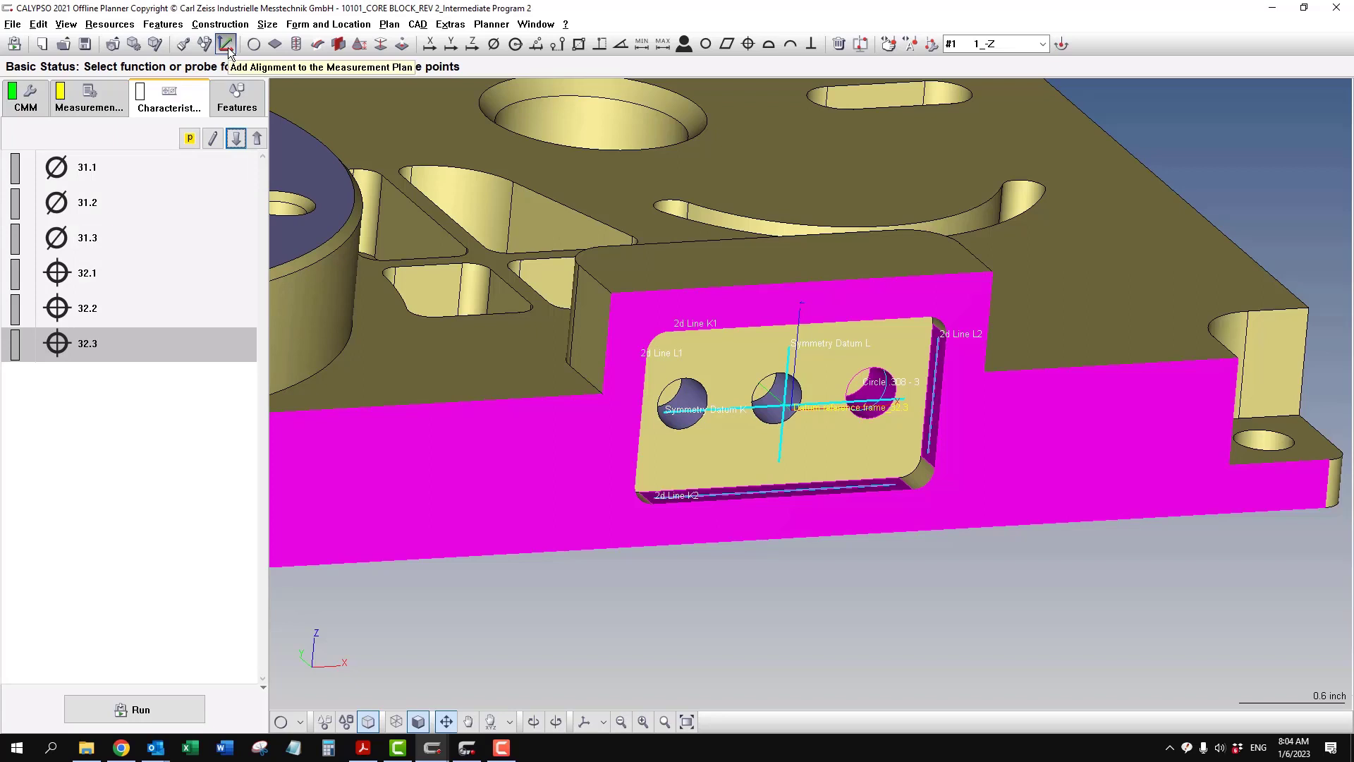
- Add an Alignment utility to the characteristics list and open its definition
click(110, 27)
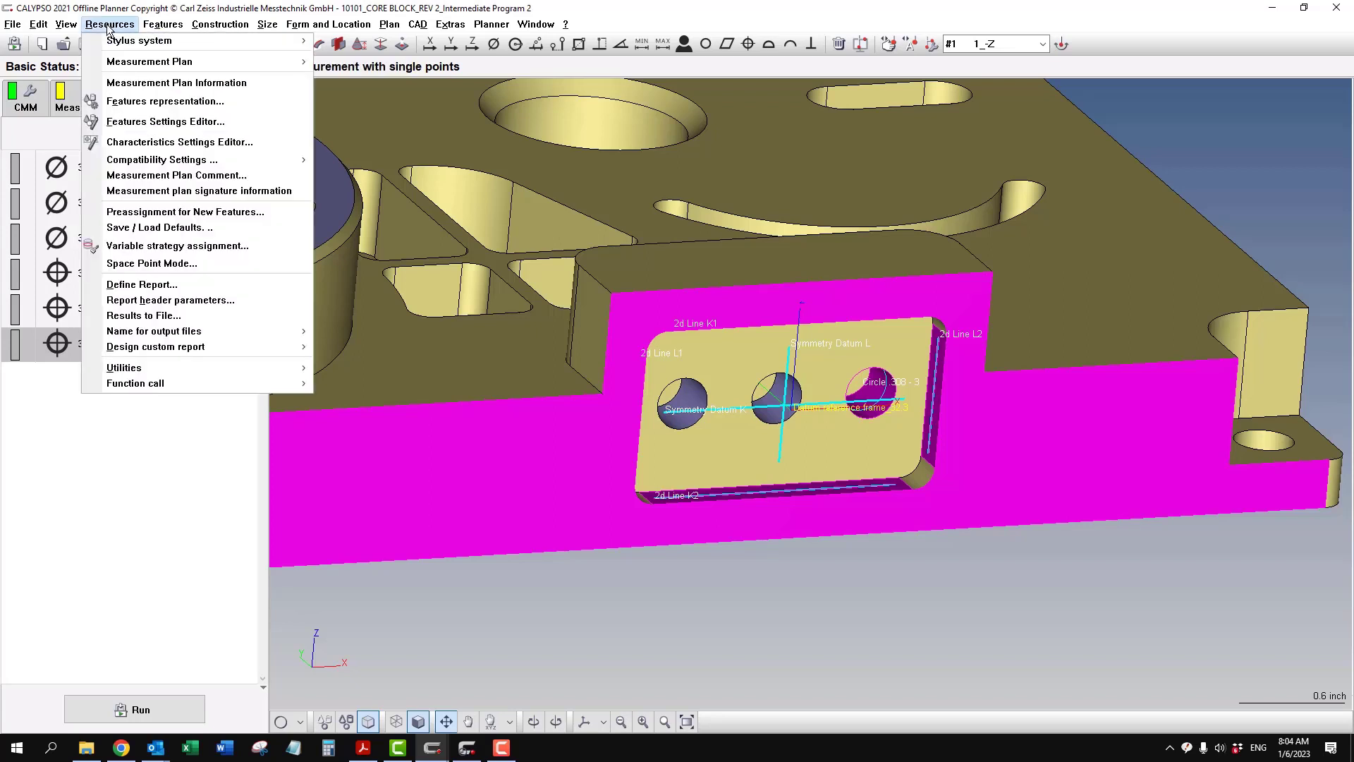
mouse_move(281, 371)
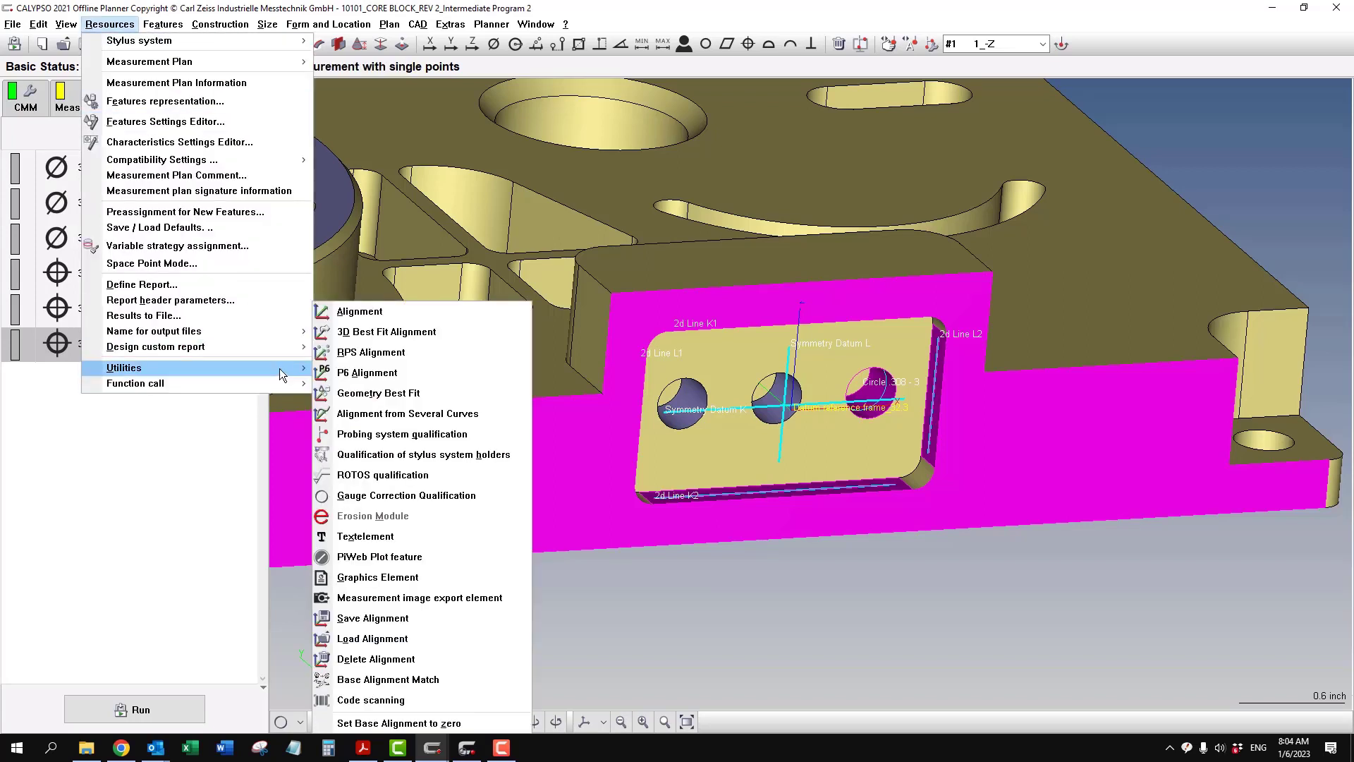
click(361, 312)
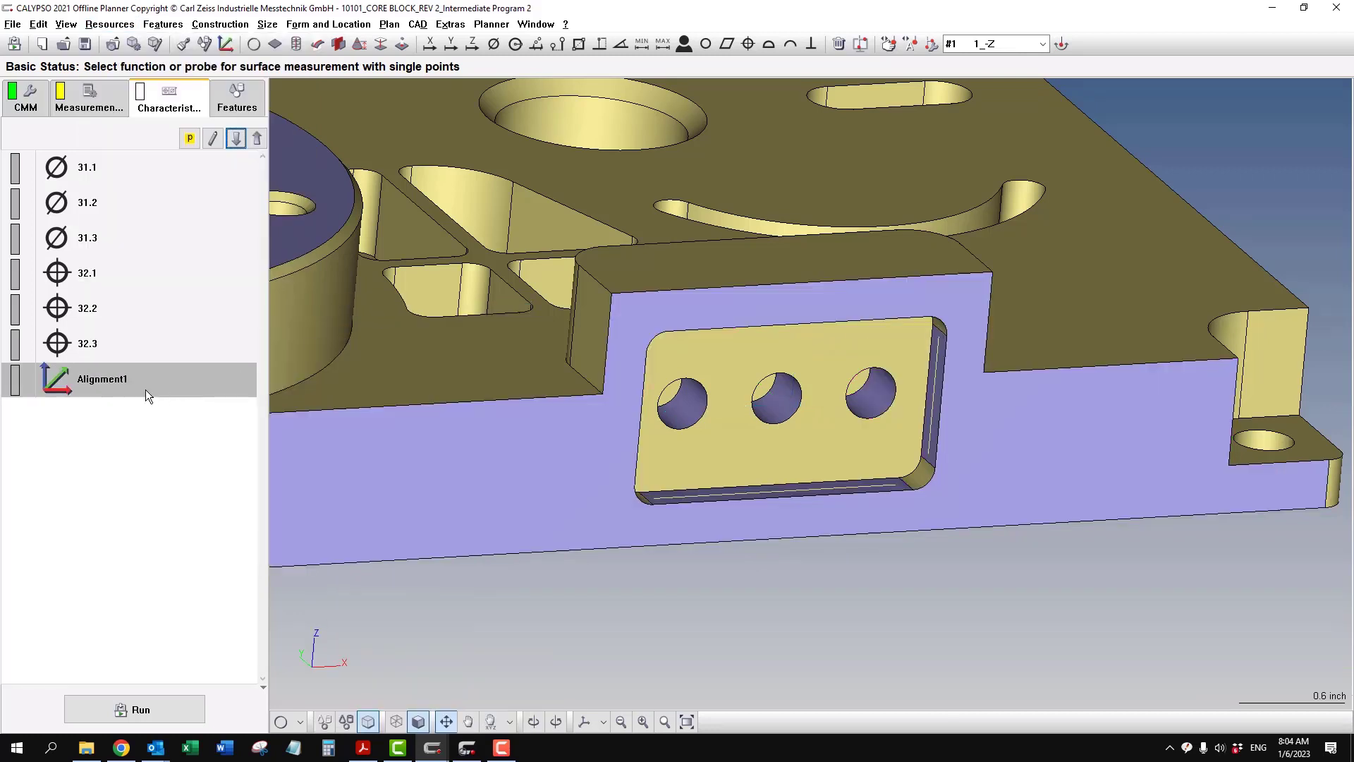
double_click(101, 382)
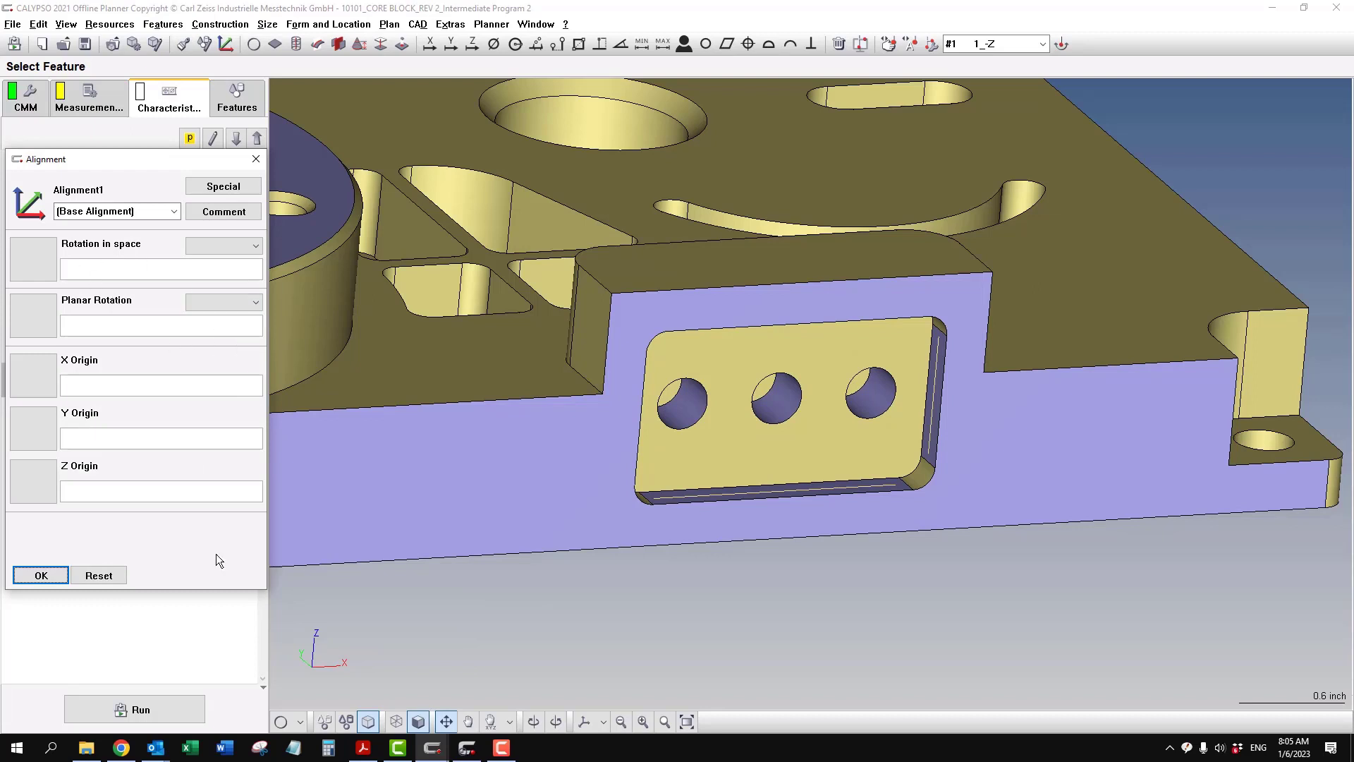
- Assign Plane Datum B from the model as the alignment's spatial rotation and Y origin, and Symmetry Datum K as its planar rotation
click(294, 729)
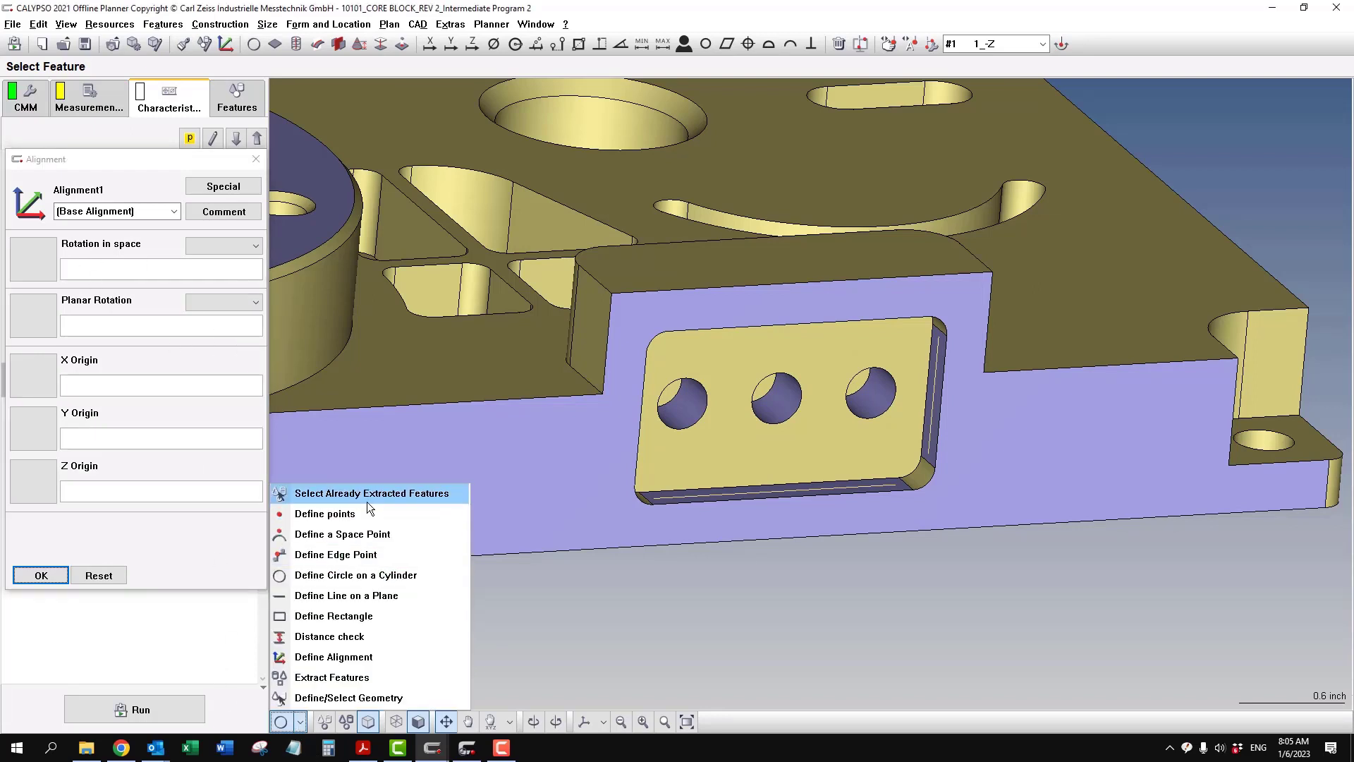
click(367, 493)
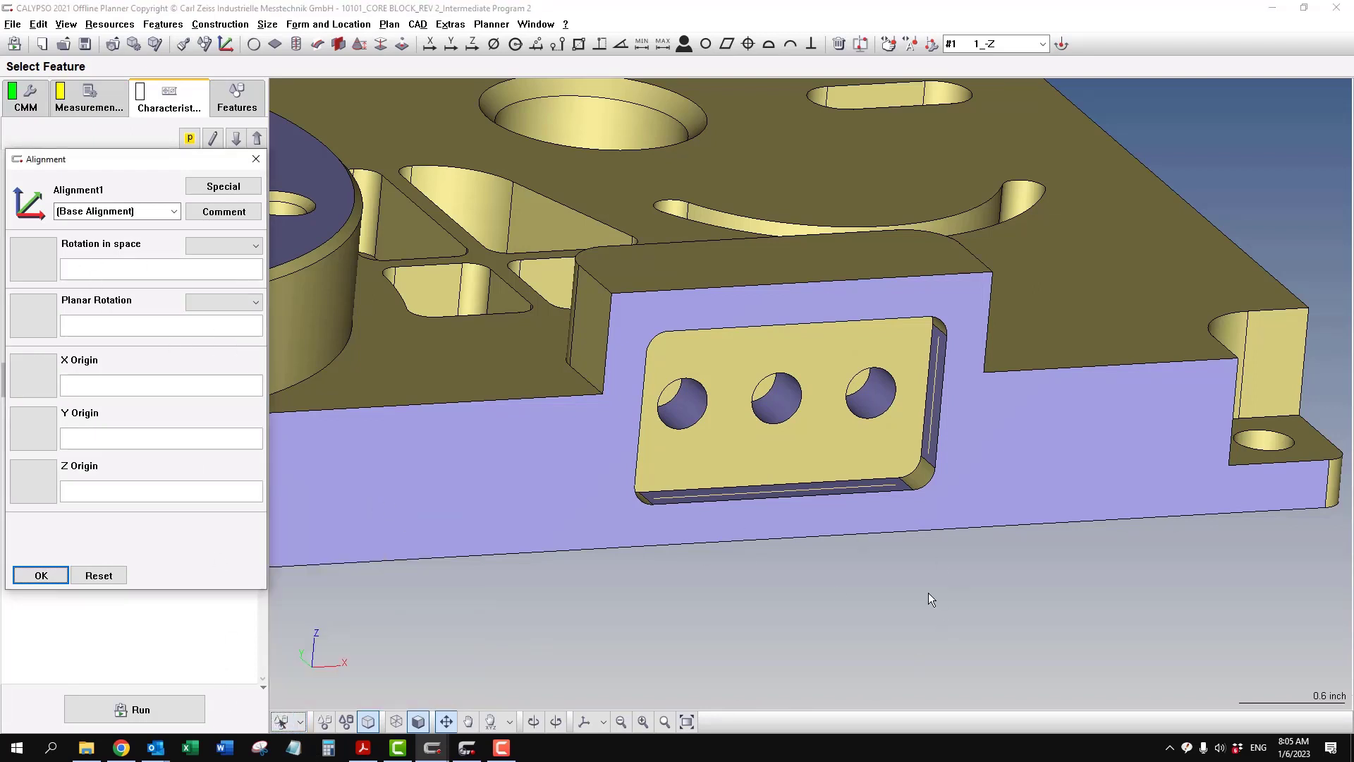
click(484, 476)
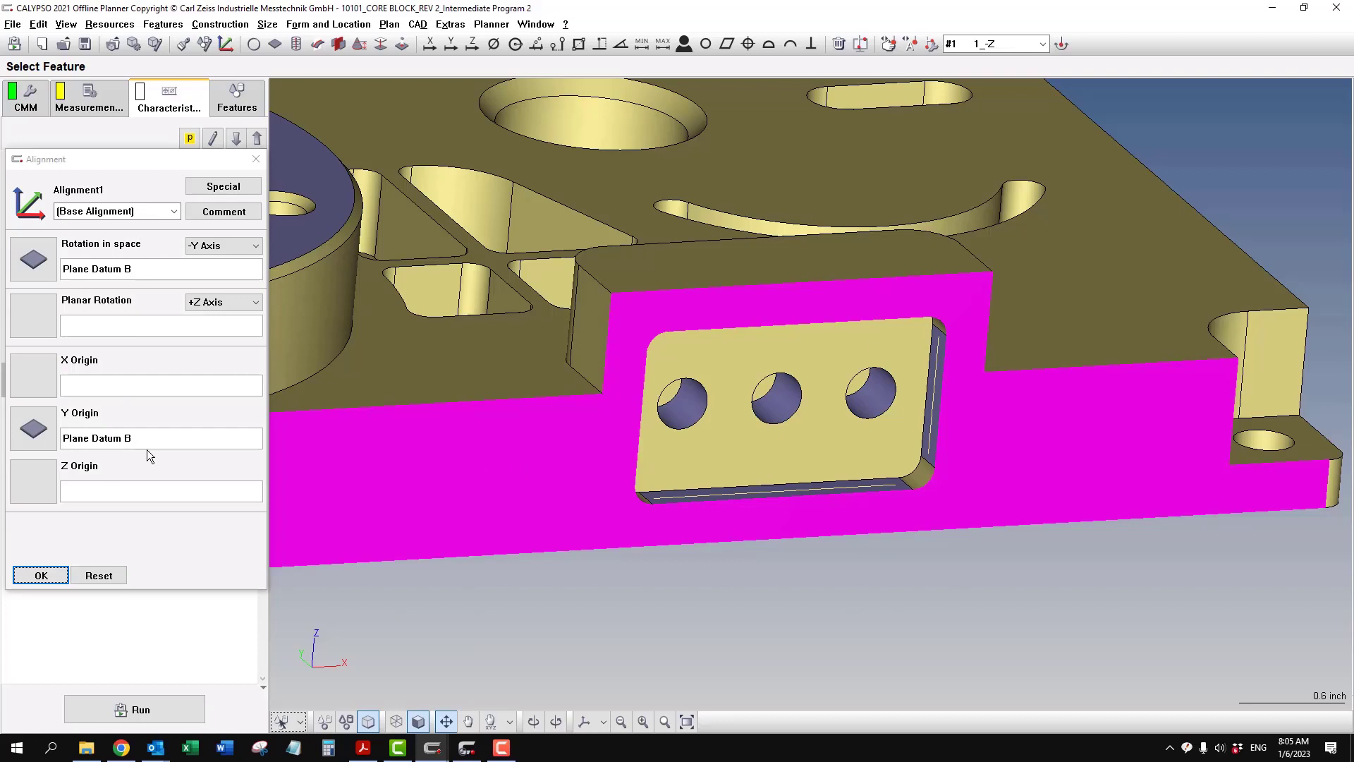
click(41, 323)
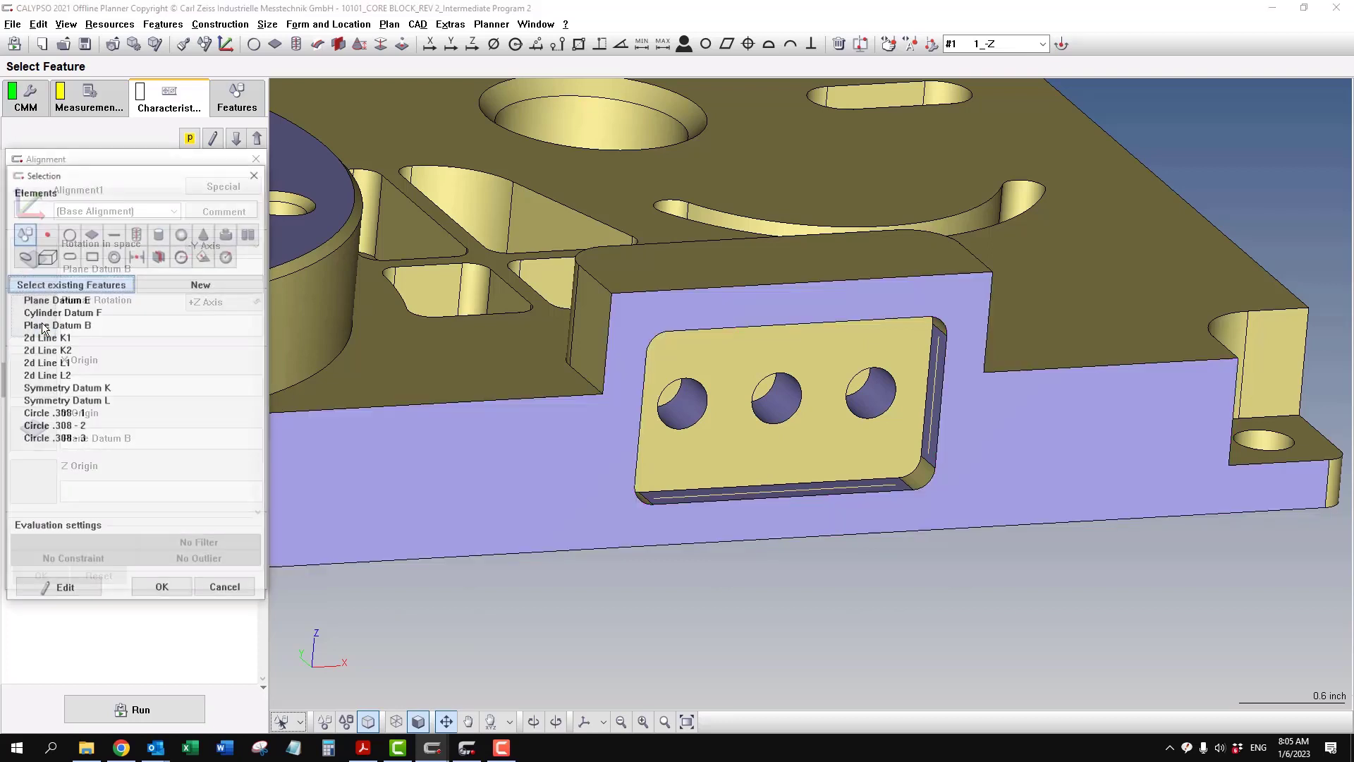
click(85, 388)
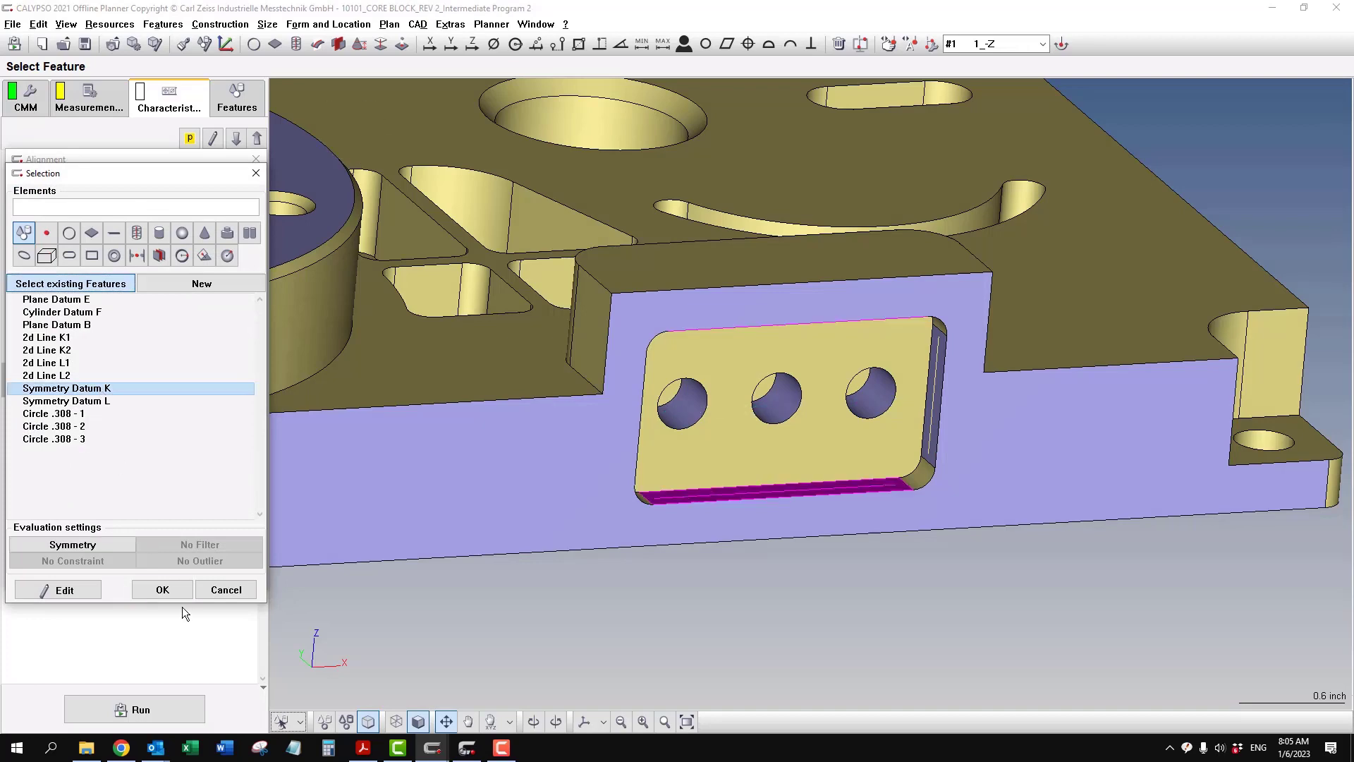
click(177, 589)
- Assign Symmetry Datum L as the alignment's X origin and Symmetry Datum K as its Z origin
click(49, 375)
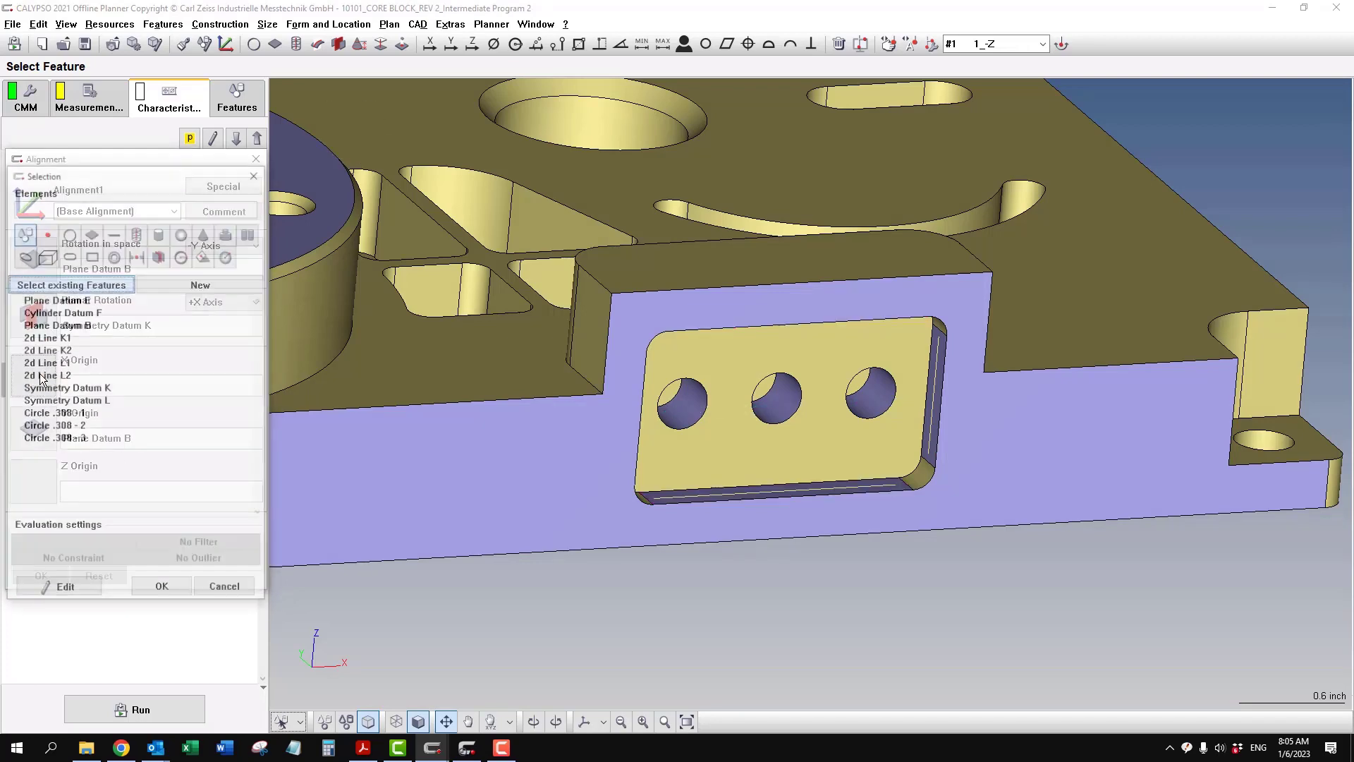
click(103, 400)
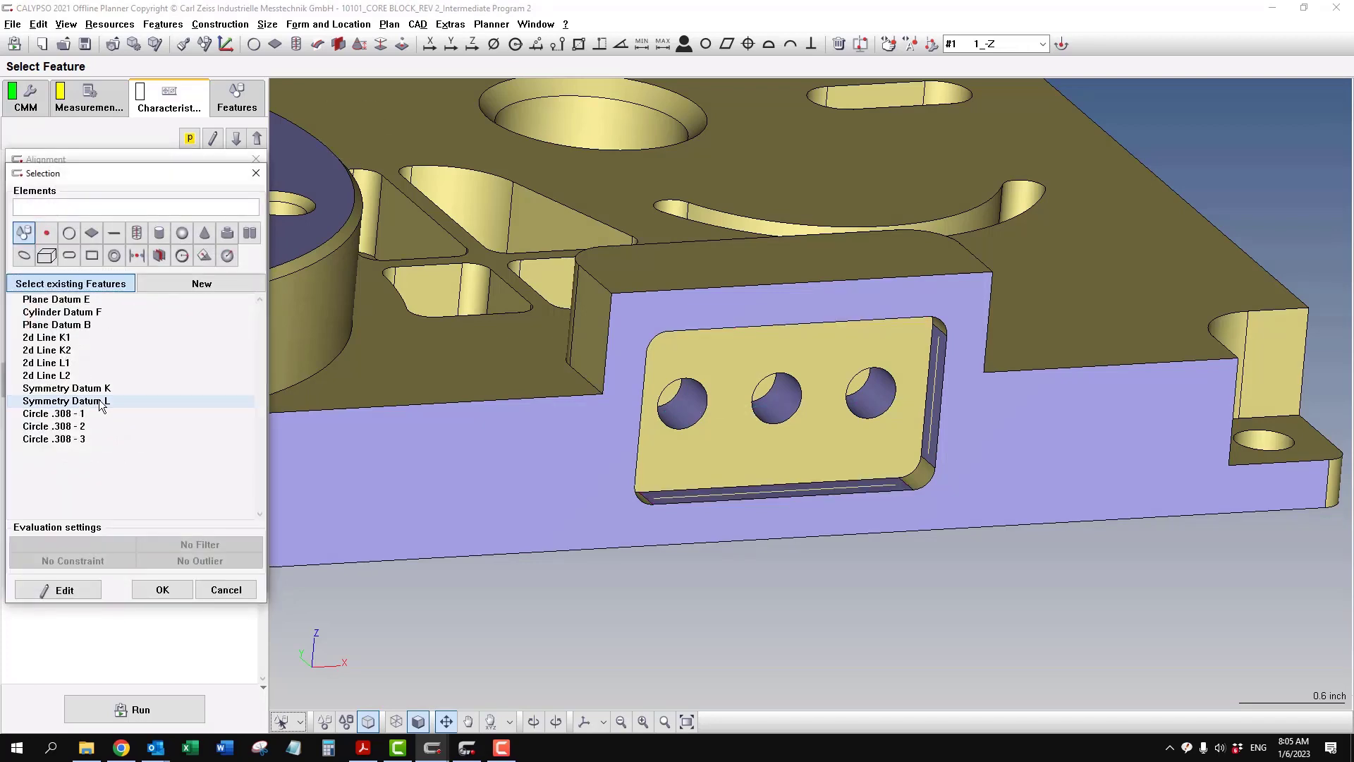
click(162, 590)
click(51, 490)
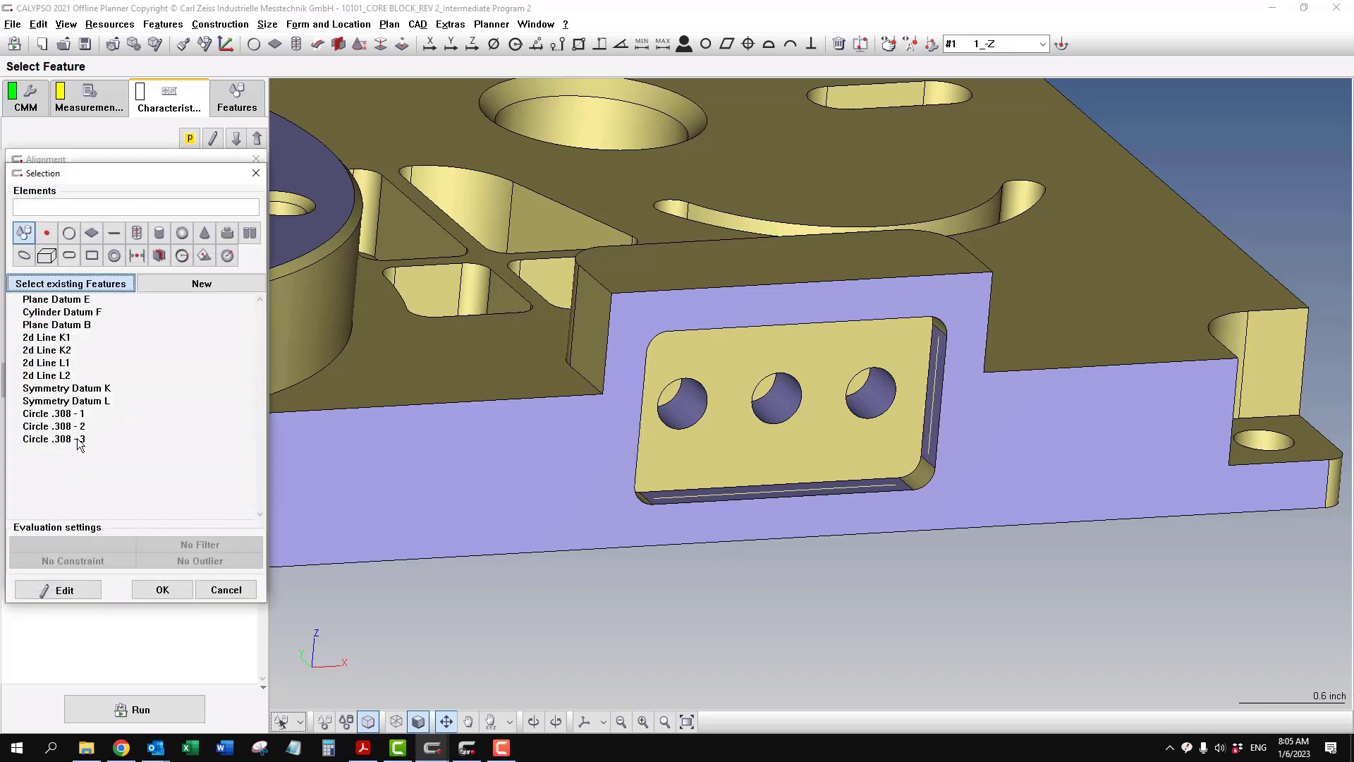
click(81, 388)
click(162, 590)
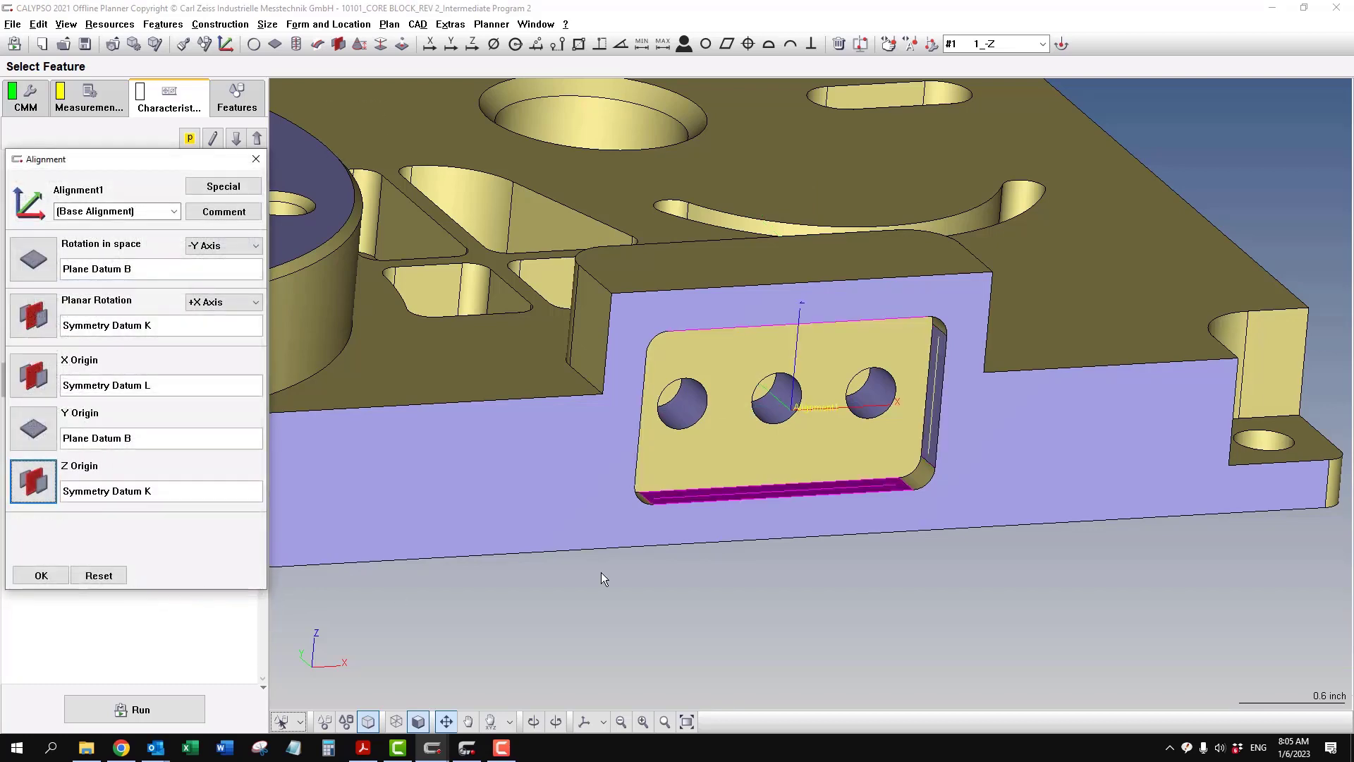
scroll(881, 443, up, 6)
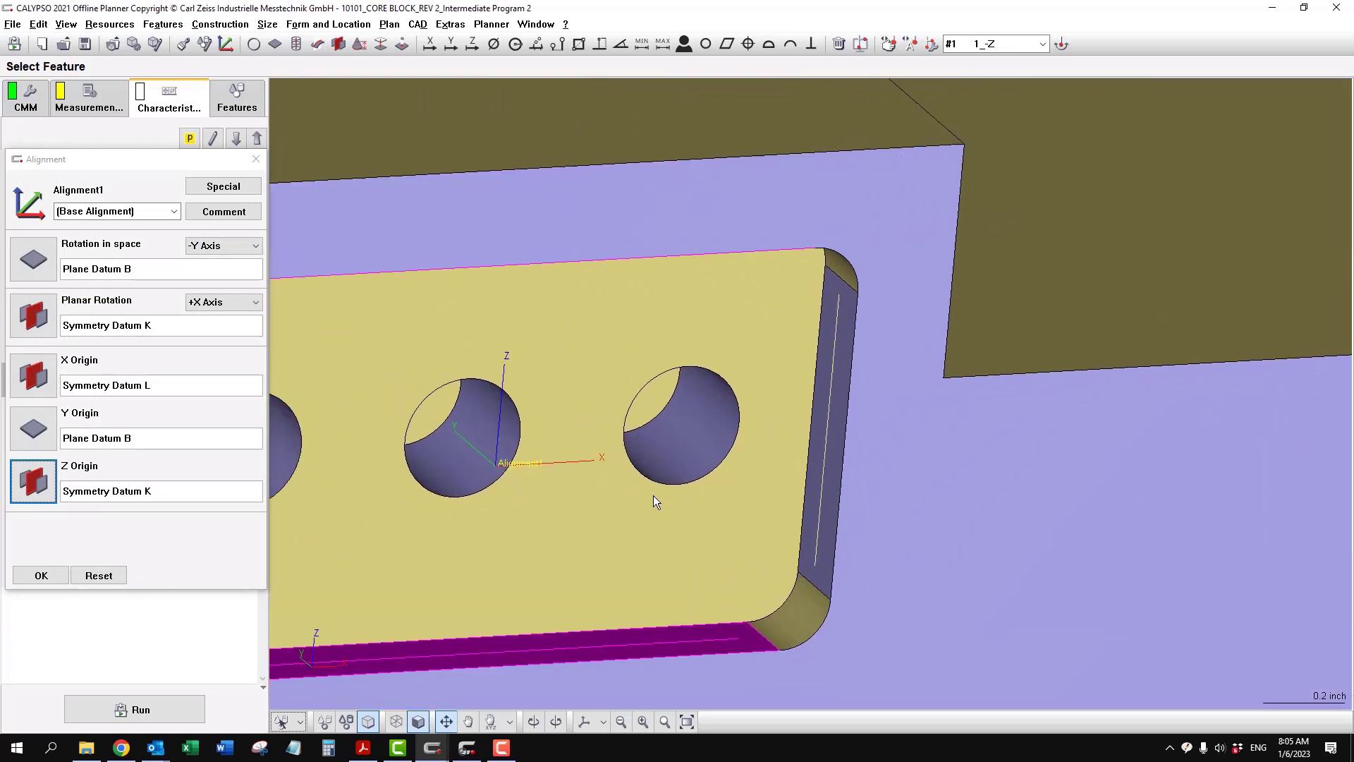
- Rename the new alignment as Alignment BKL and accept its definition
click(241, 213)
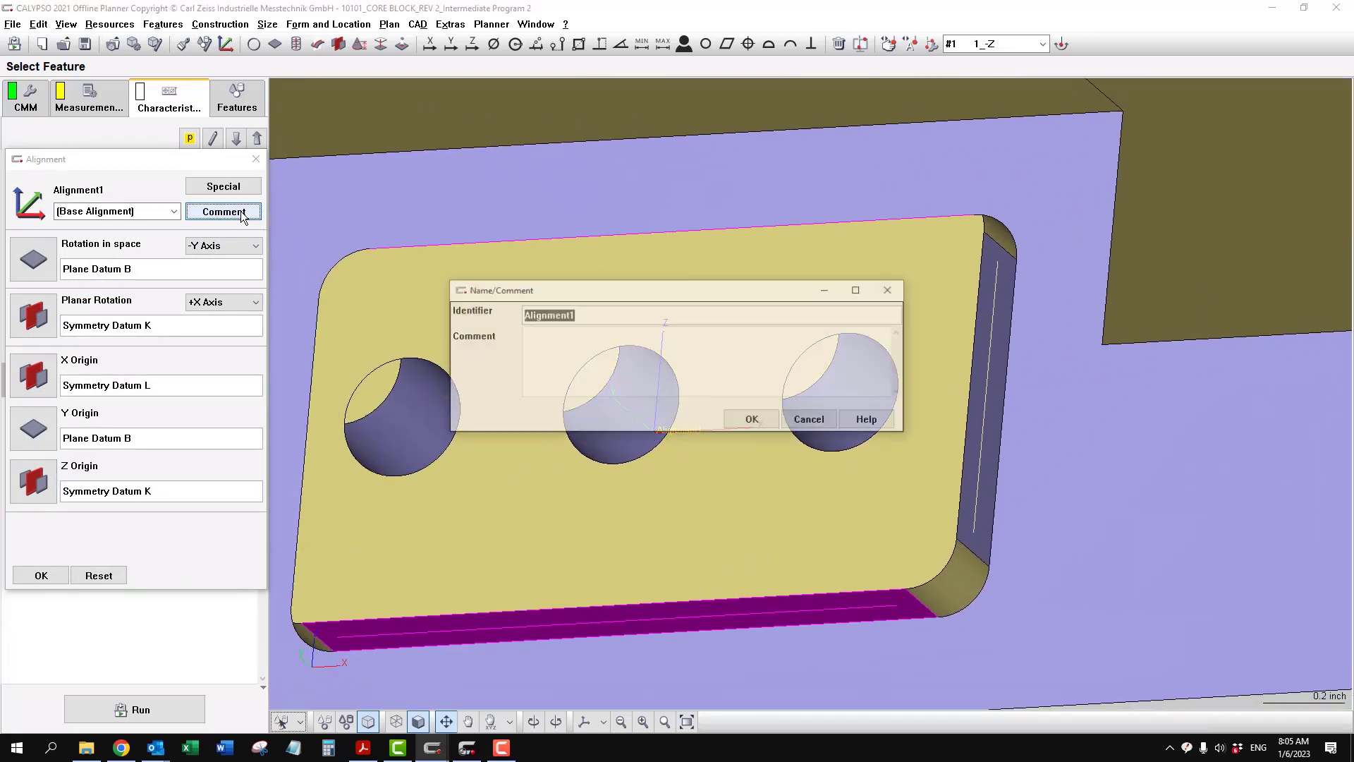
click(617, 316)
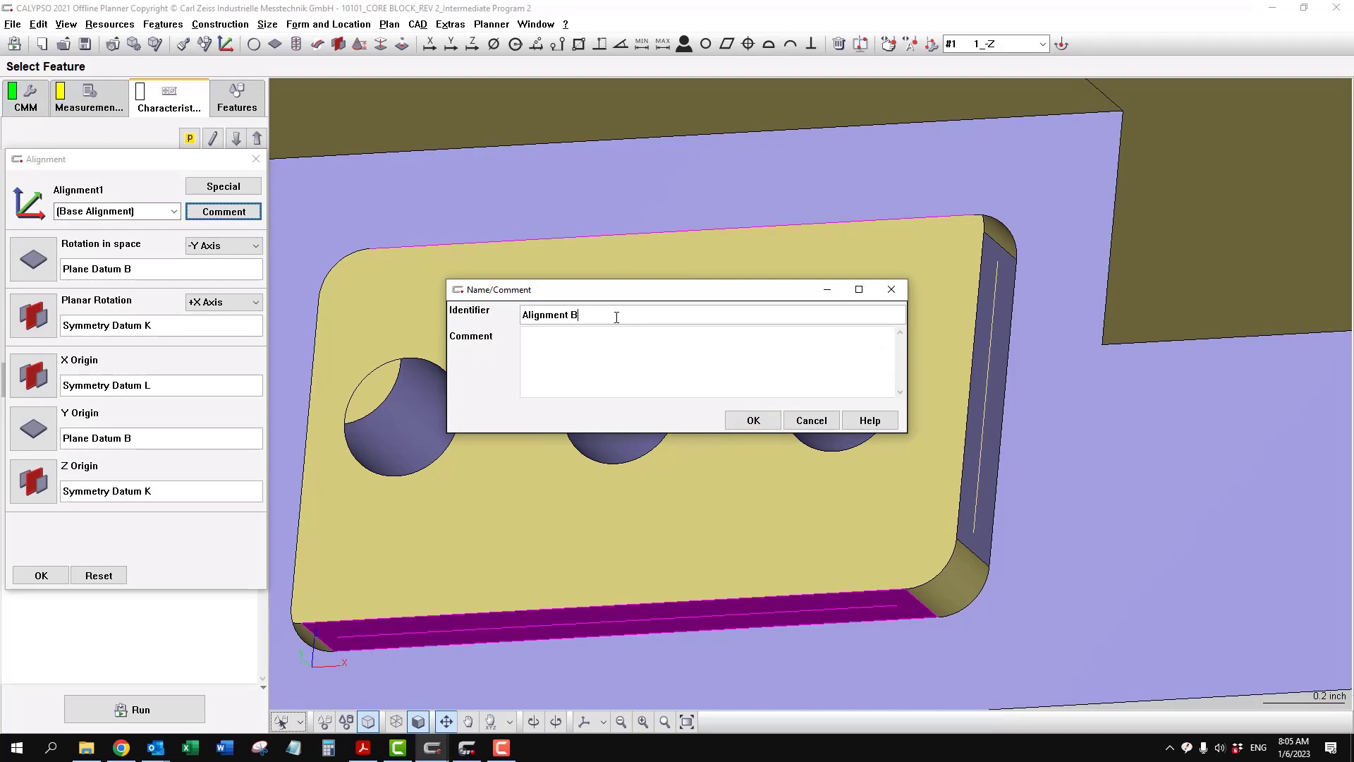
click(752, 422)
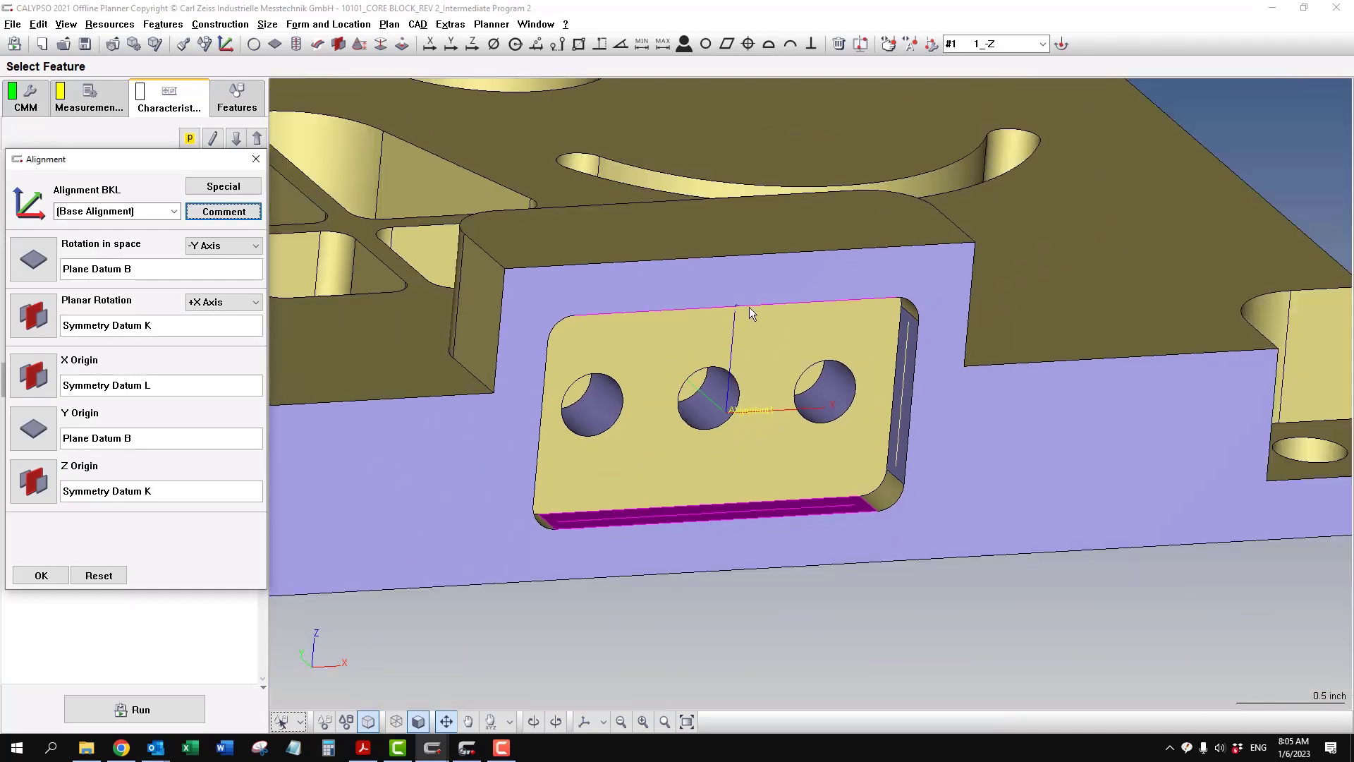
click(22, 582)
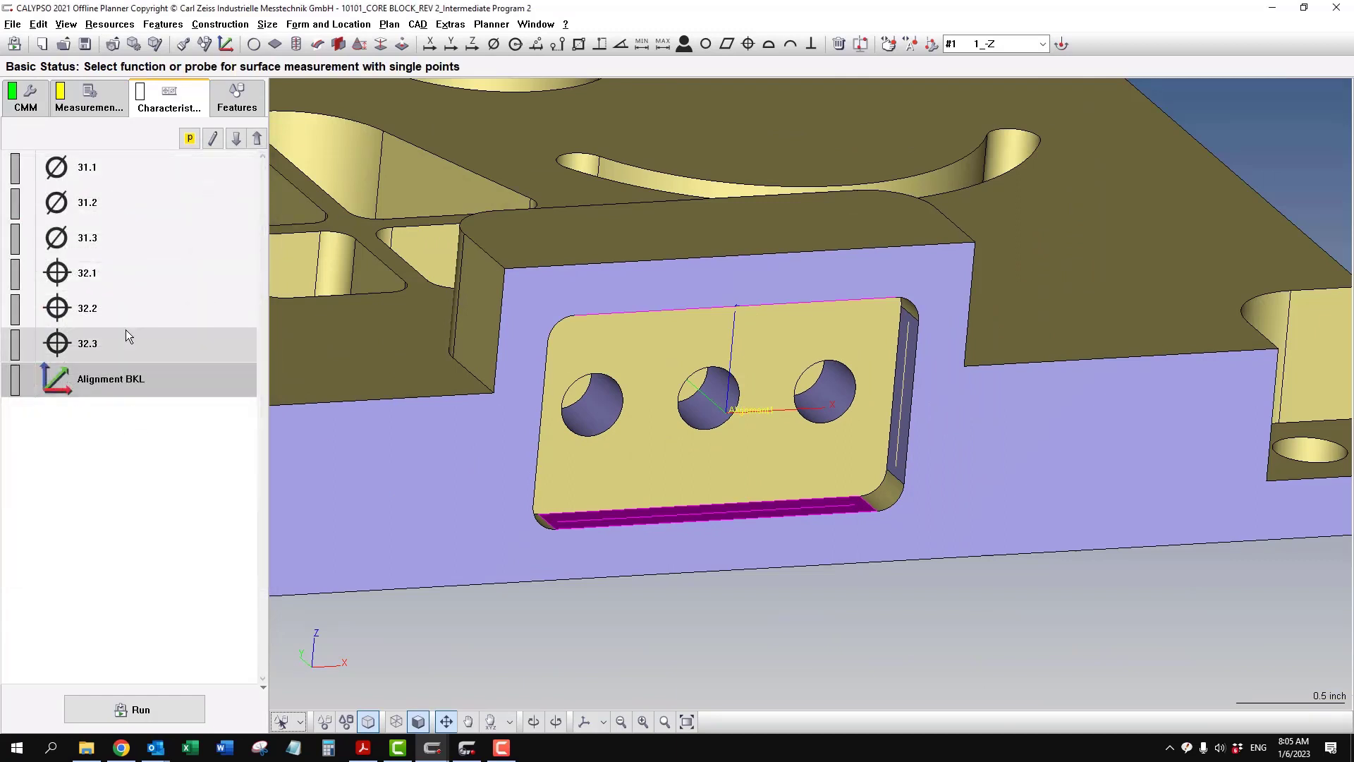
- Compare the datum references of position 32.3 with the definition of Alignment BKL
double_click(113, 340)
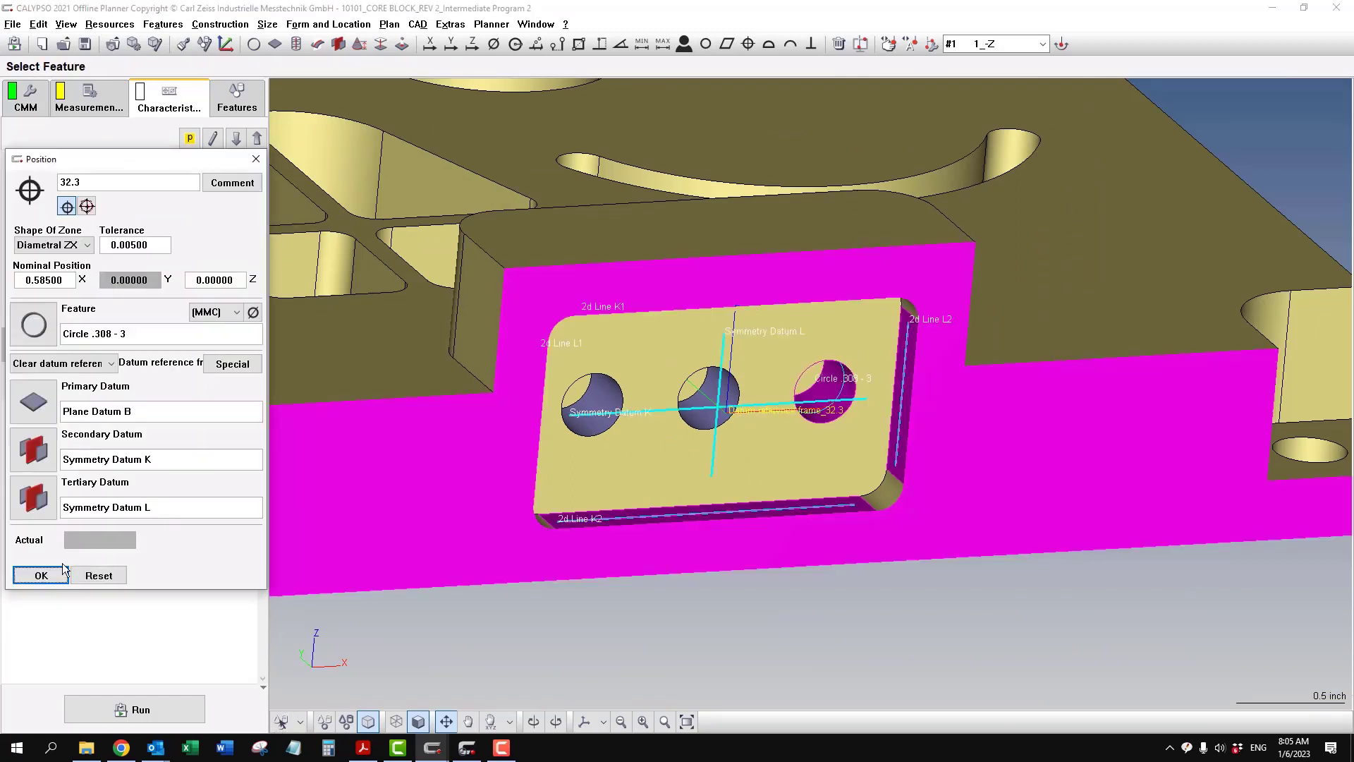
click(41, 576)
double_click(125, 375)
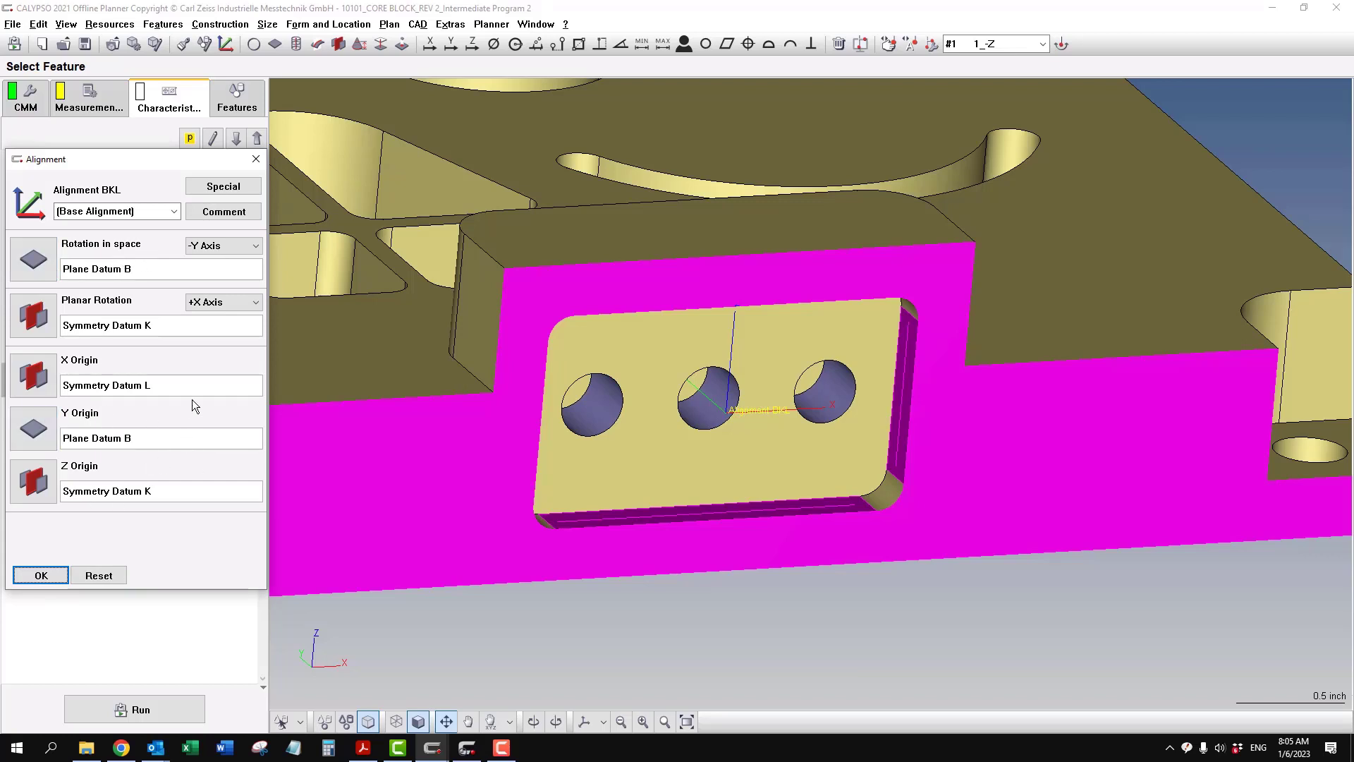
click(41, 576)
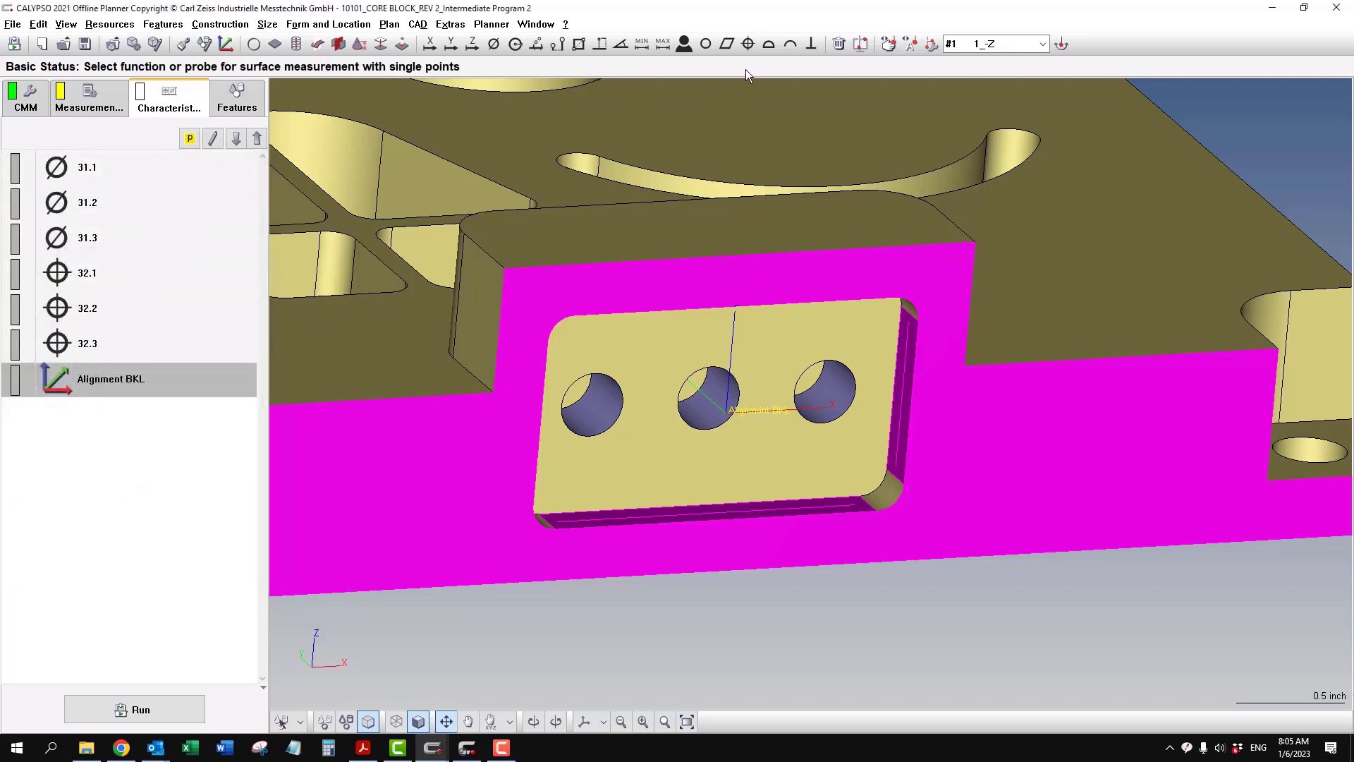
- Add a position characteristic for the feature Circle .308 - 1 and set its datum reference frame to Alignment BKL
click(331, 26)
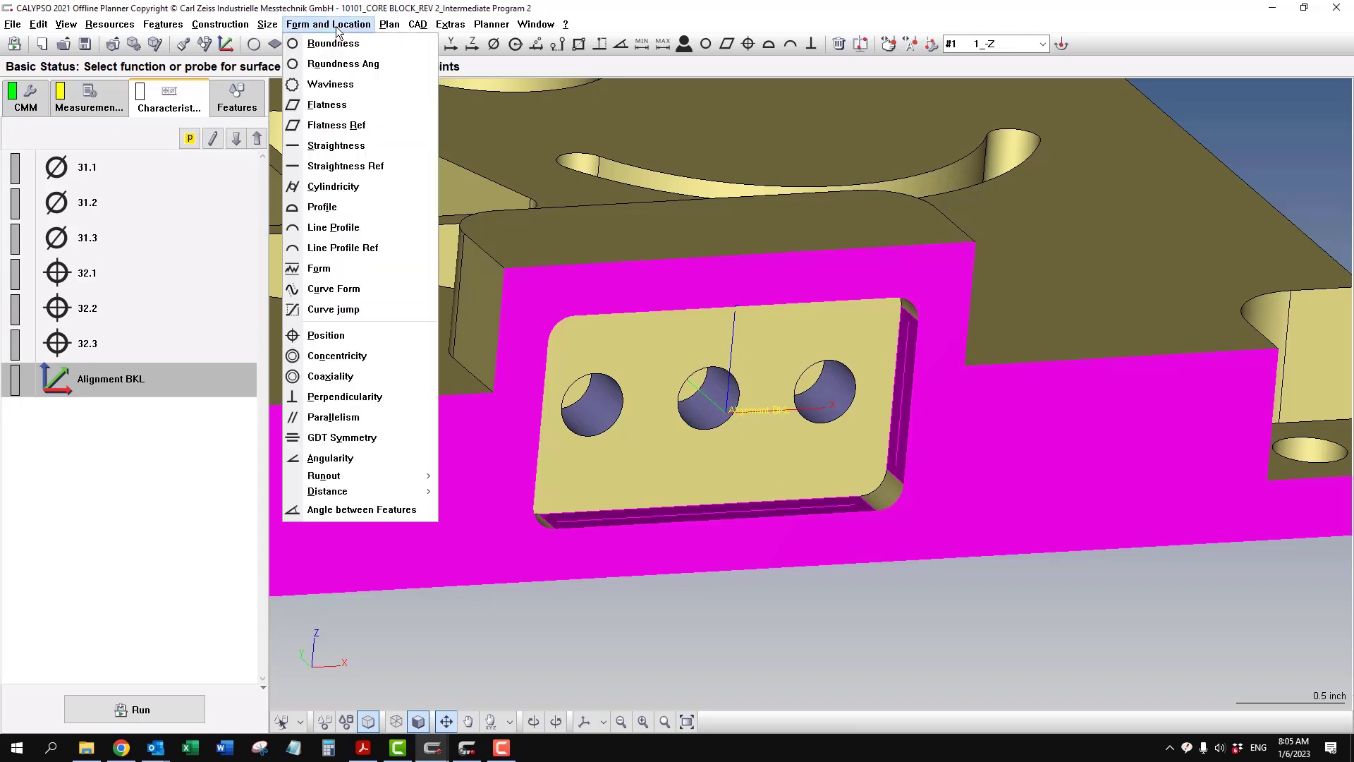
click(355, 338)
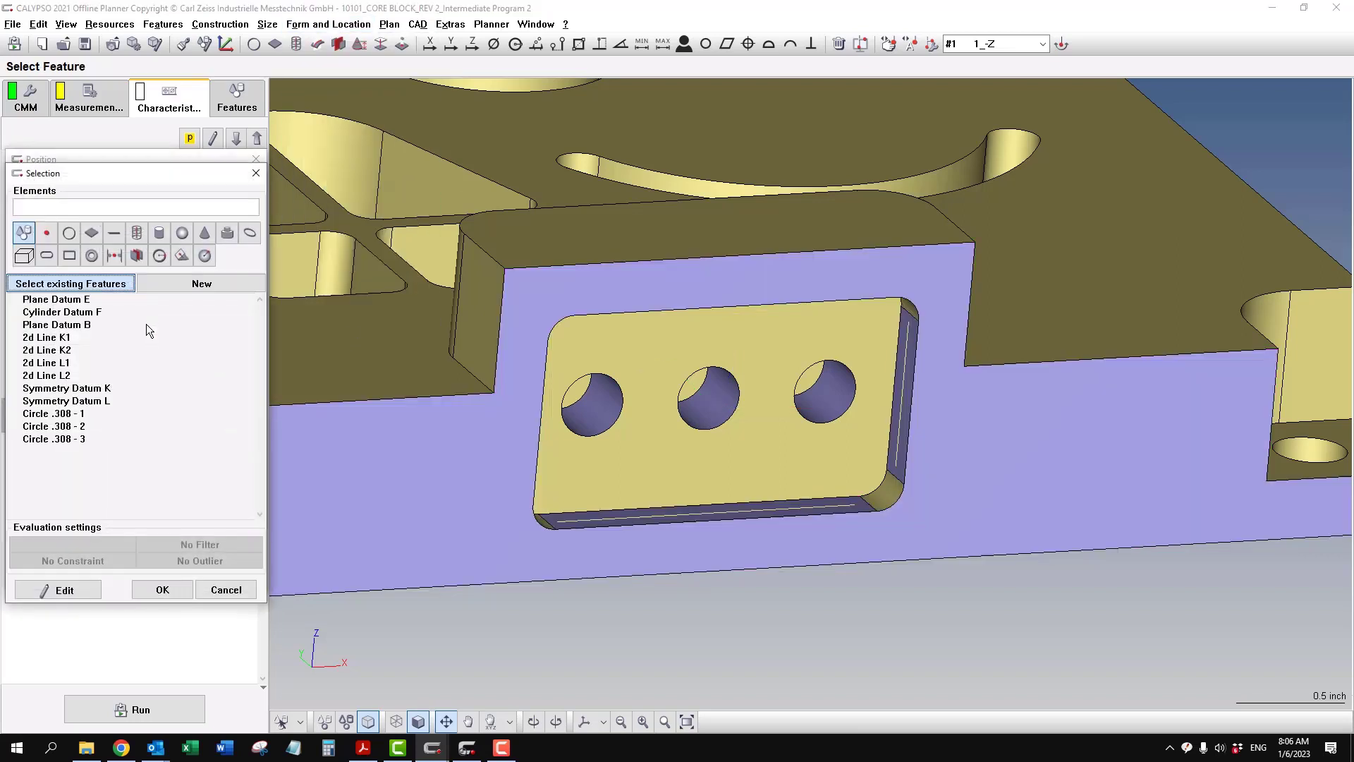
click(86, 417)
click(166, 590)
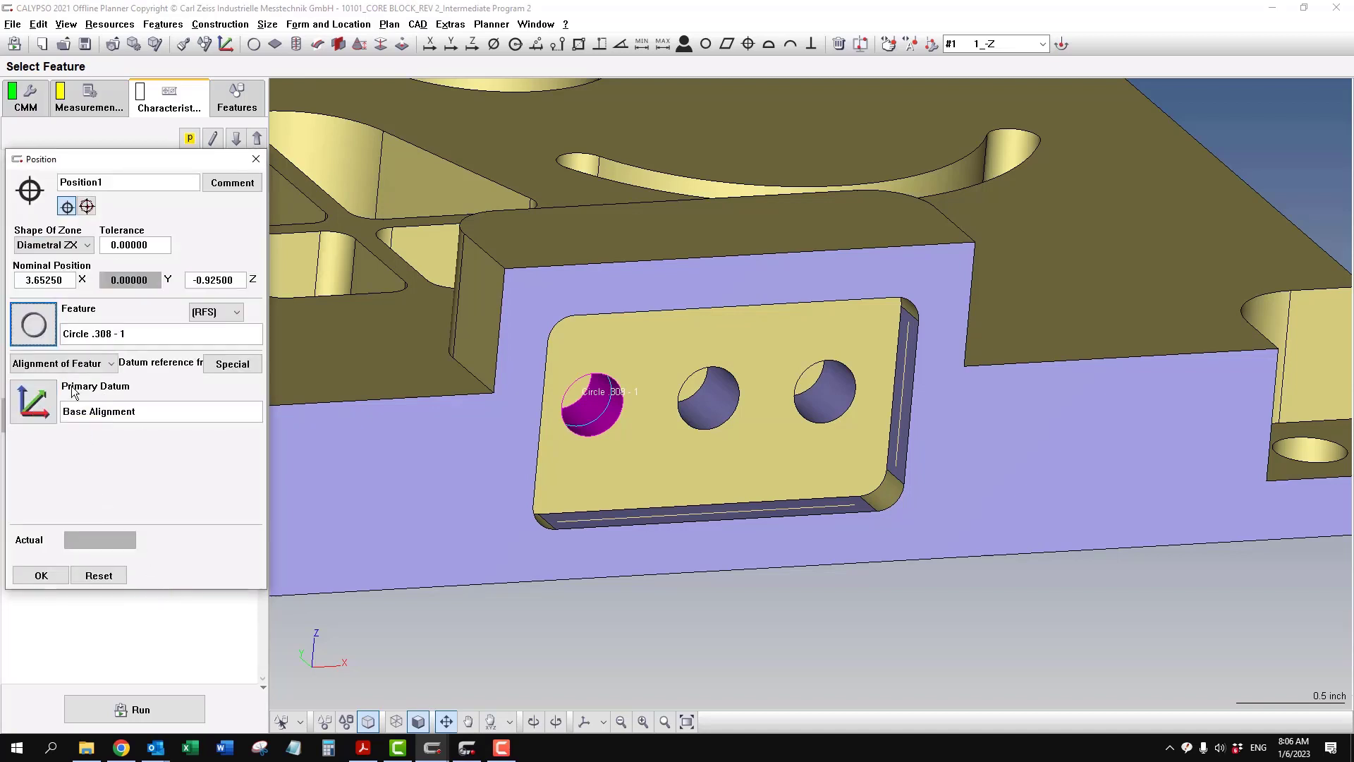
click(111, 364)
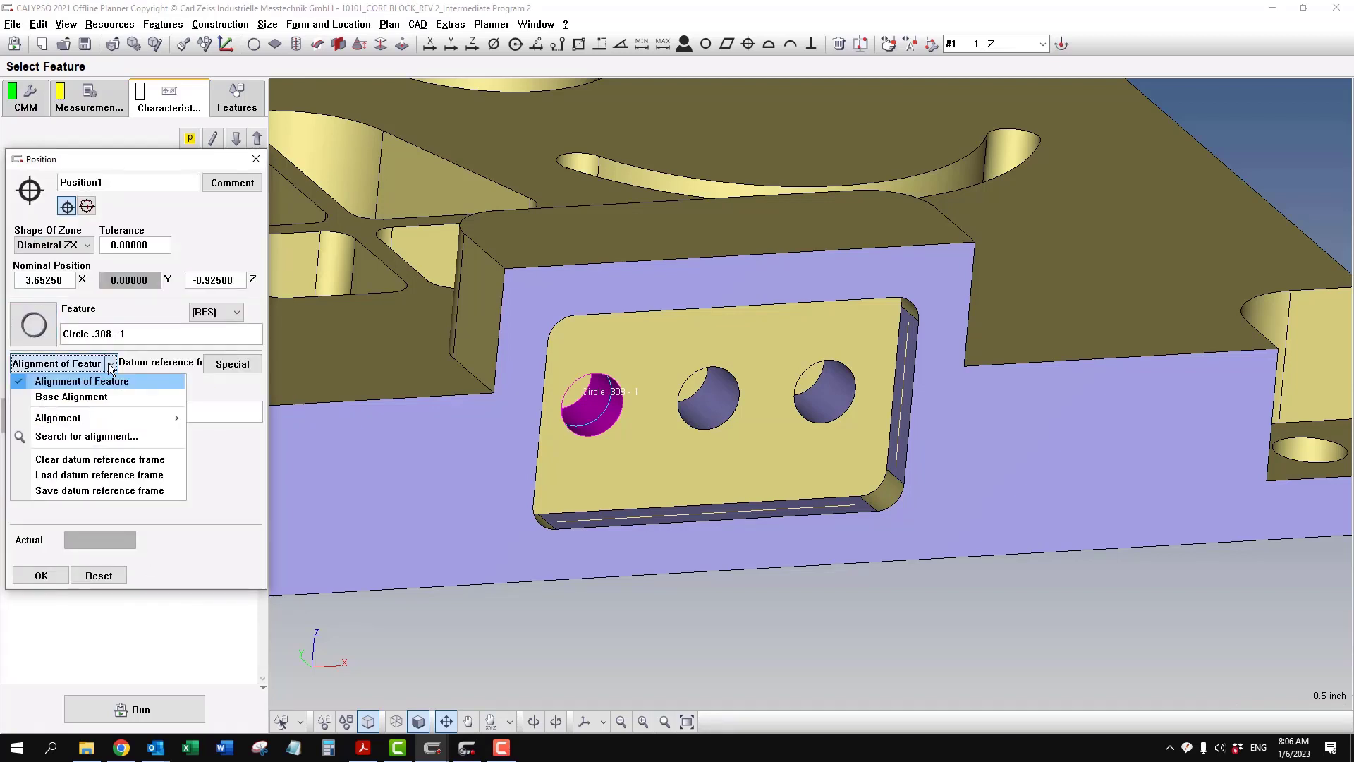
mouse_move(127, 418)
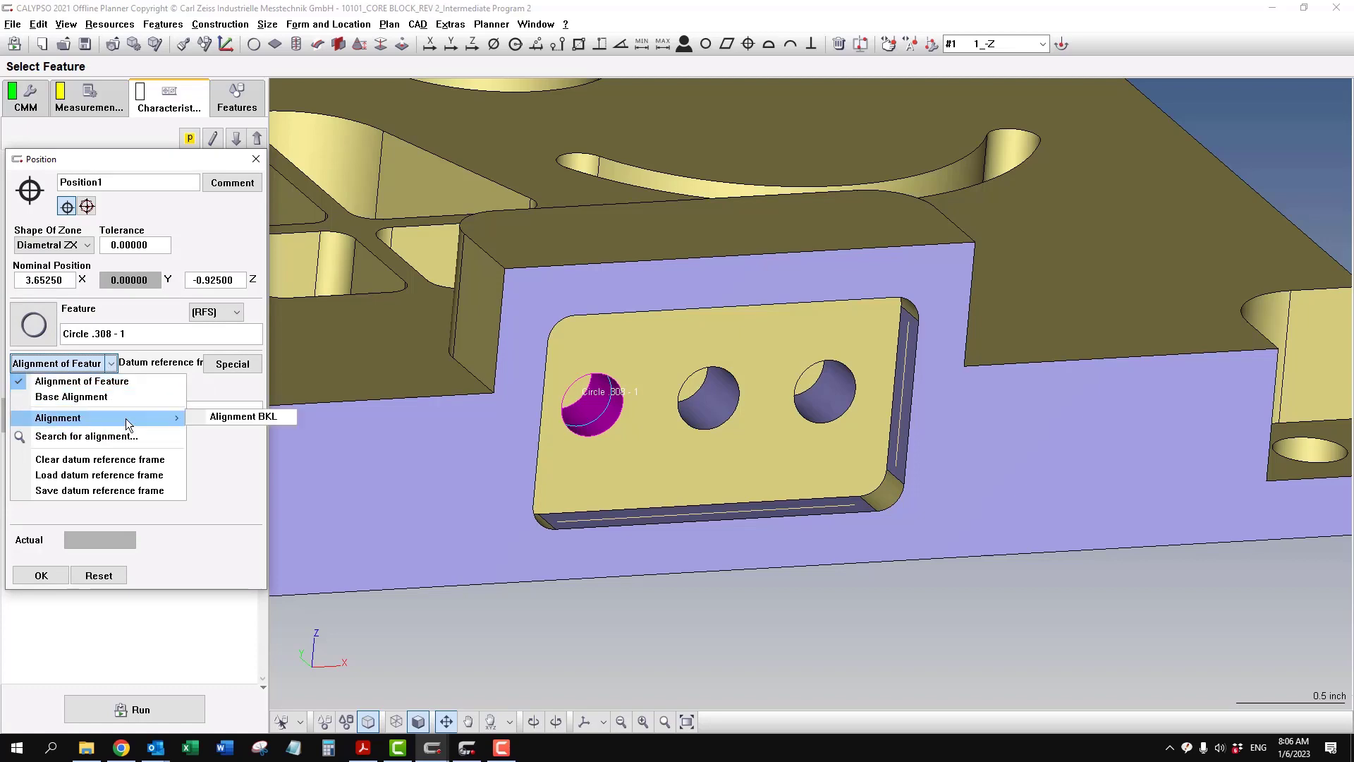
click(214, 415)
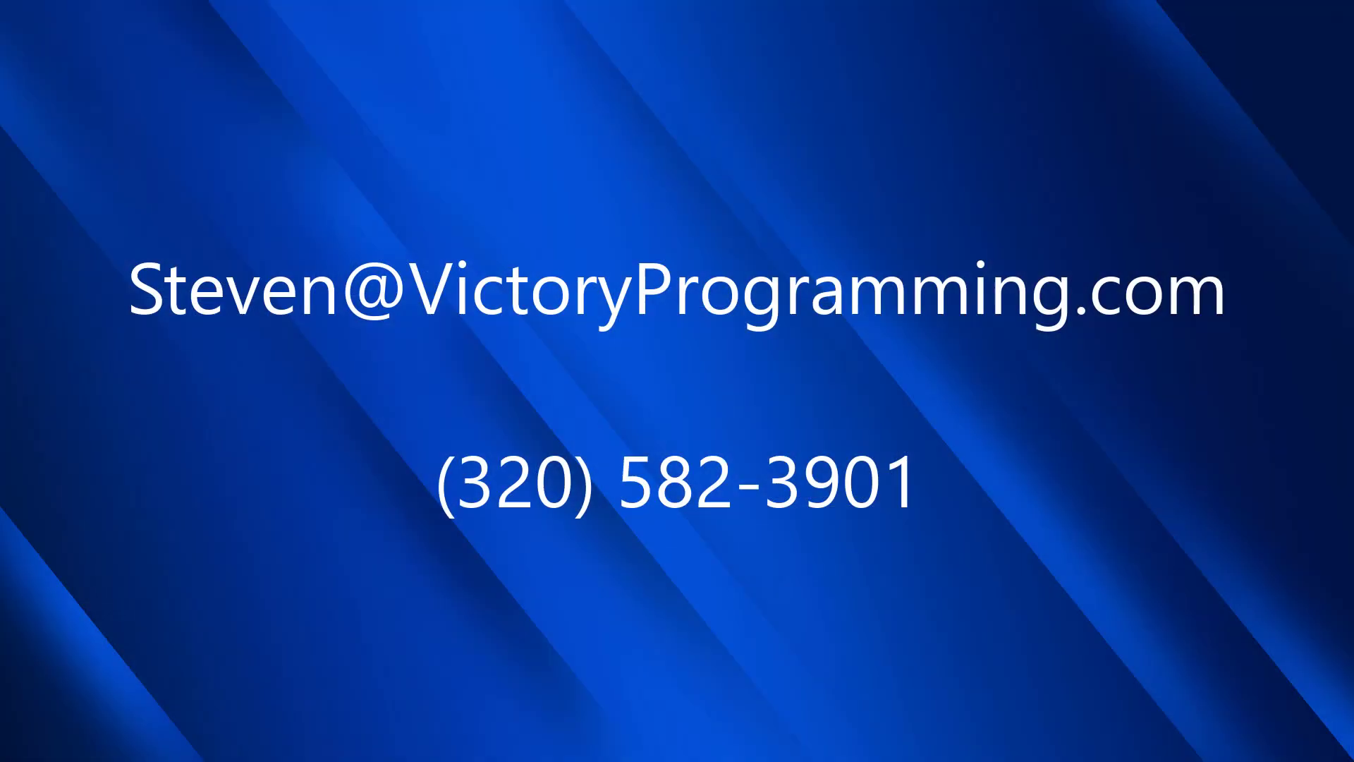